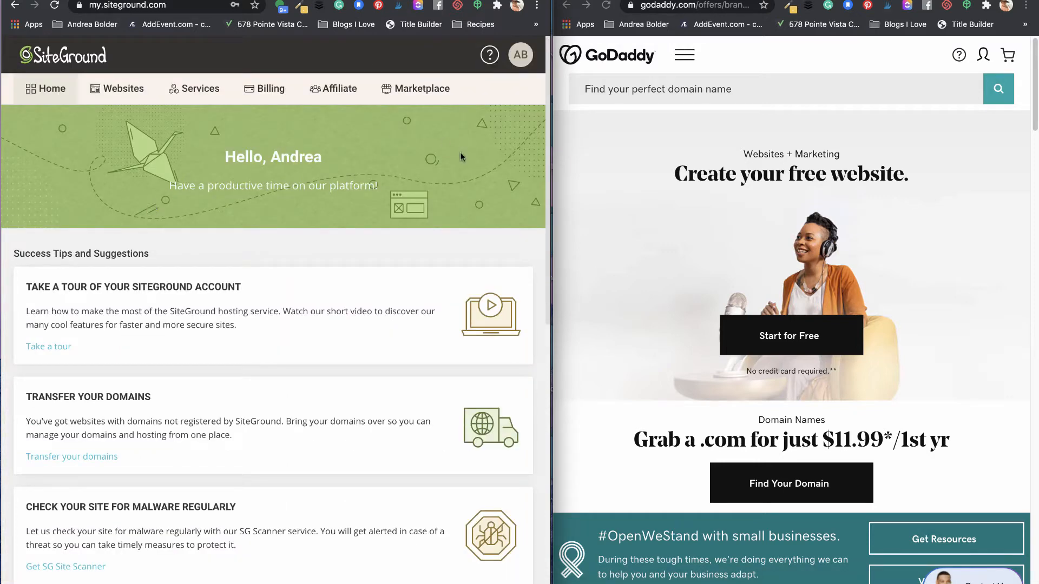
# Open the cPanel for andreabolder.com from SiteGround's Websites list
pyautogui.click(124, 96)
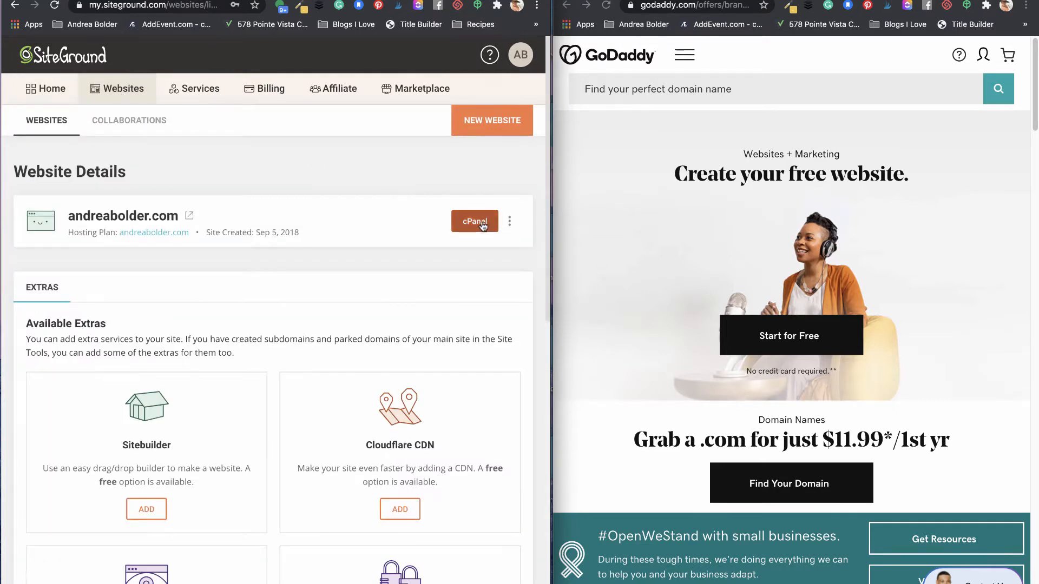
pyautogui.click(484, 226)
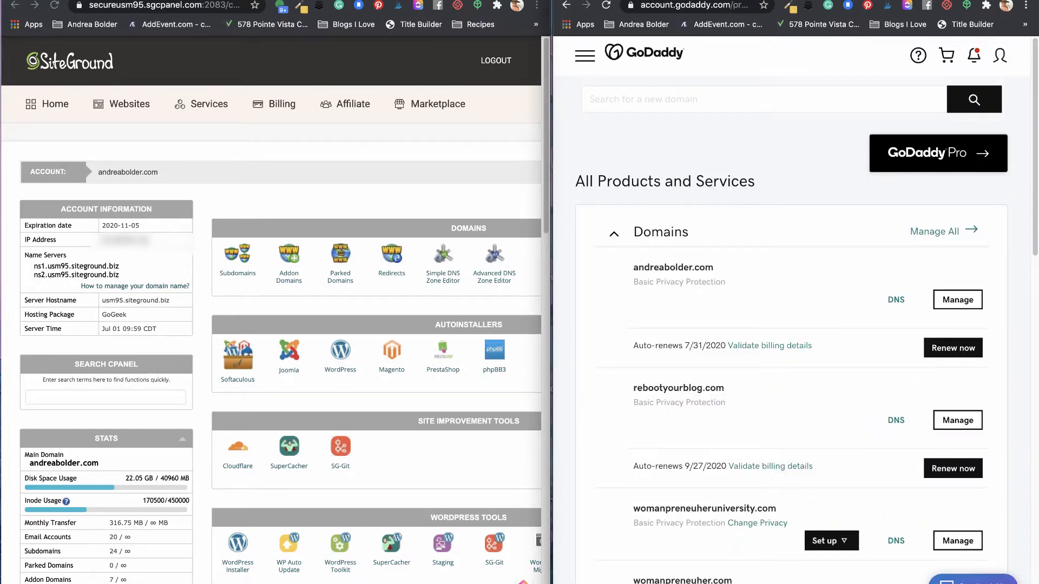
# Open GoDaddy's DNS management for thisblogmeansbusiness.com and scroll to its Nameservers section
pyautogui.scroll(-8, 989, 267)
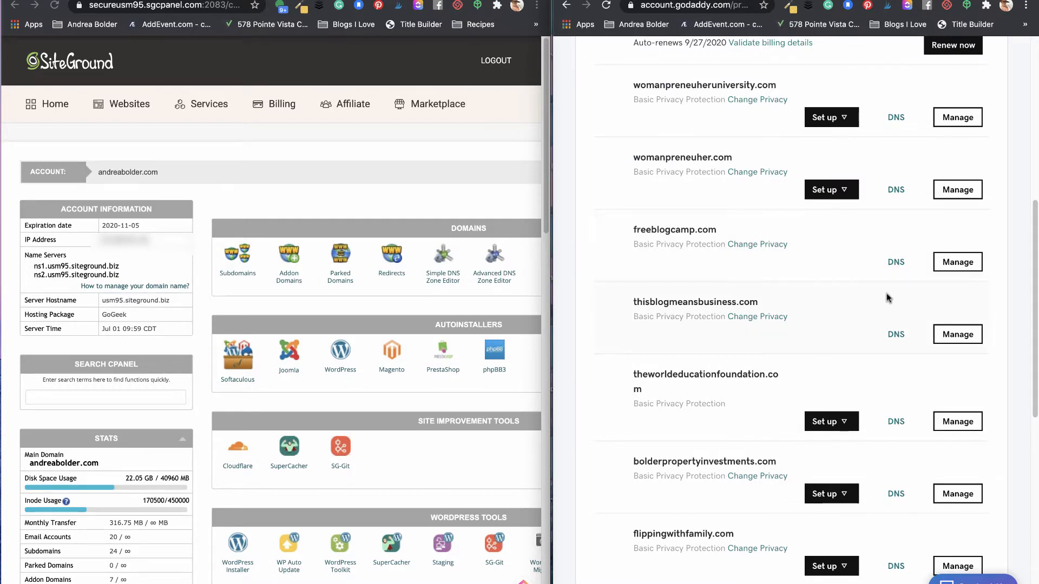
pyautogui.click(897, 336)
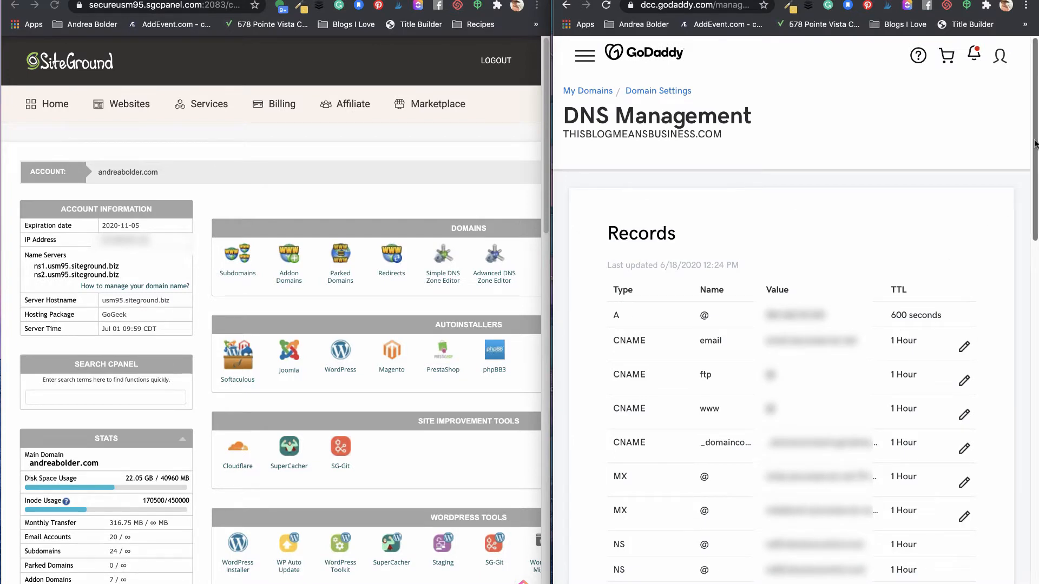
pyautogui.moveTo(1035, 144); pyautogui.dragTo(1034, 341)
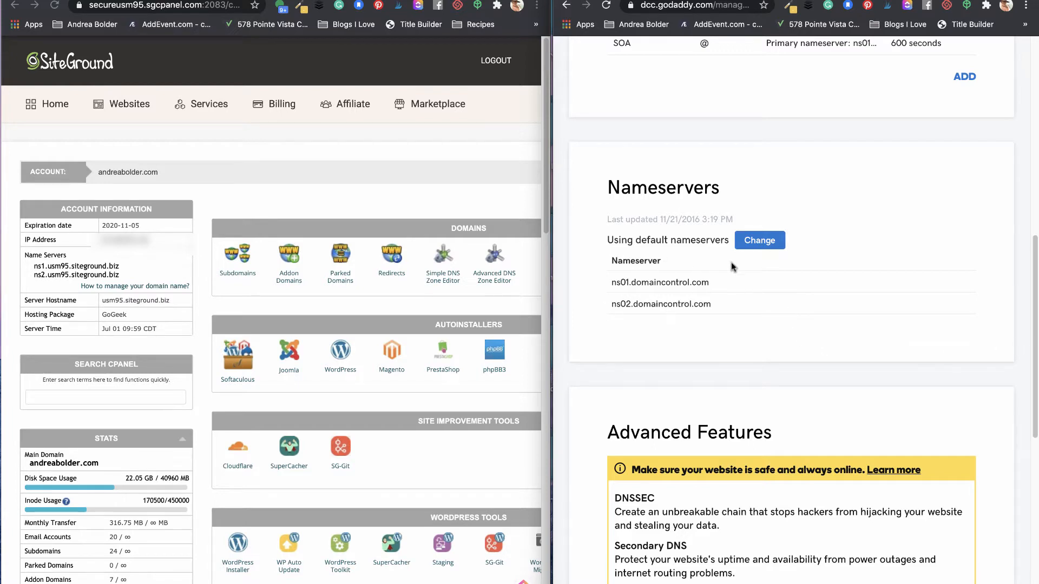
# Switch thisblogmeansbusiness.com to custom nameservers and enter ns1.usm95.siteground.biz as Nameserver 1
pyautogui.click(766, 248)
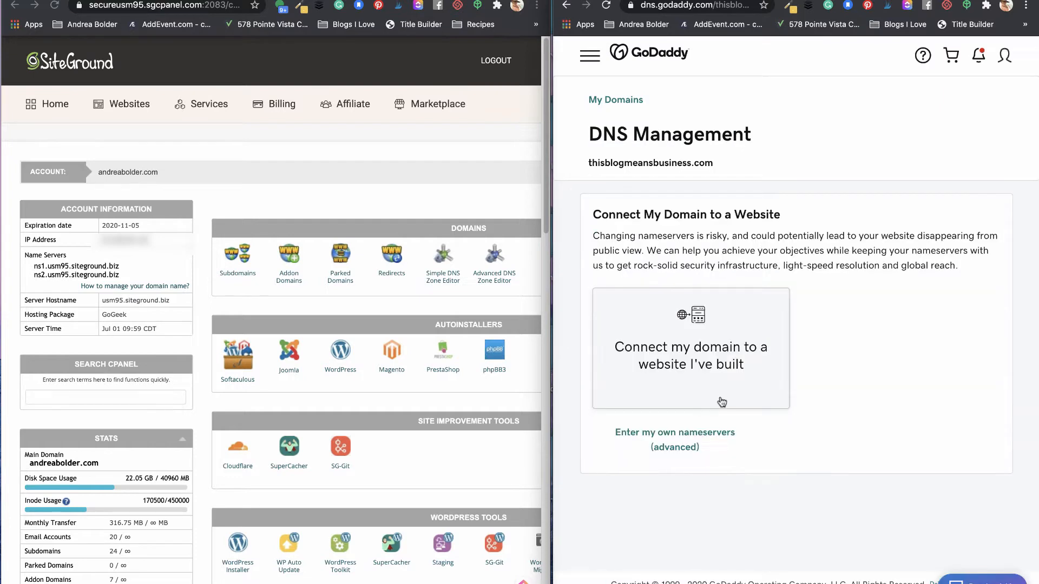
pyautogui.click(695, 438)
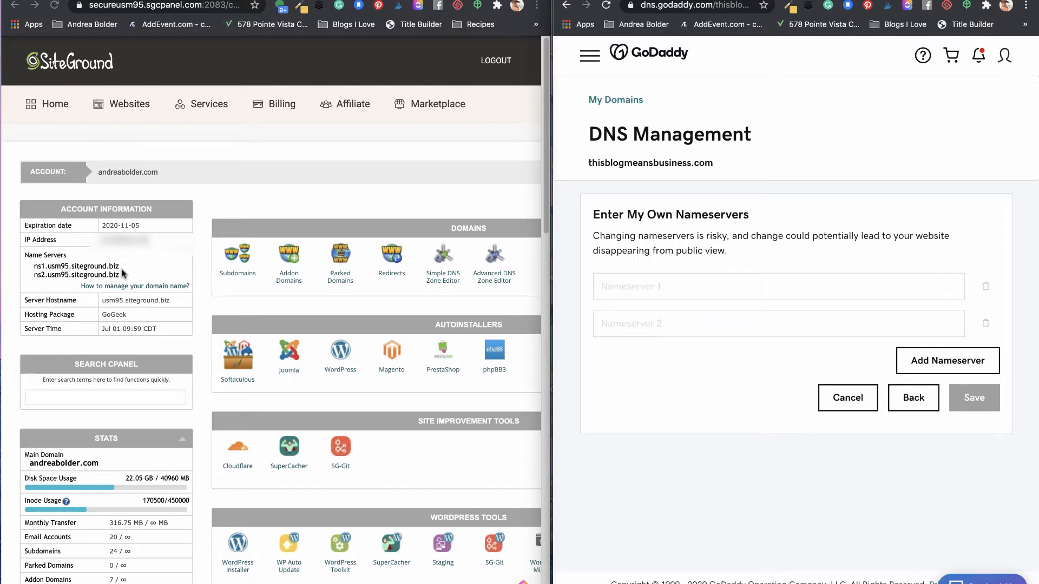
pyautogui.click(31, 266)
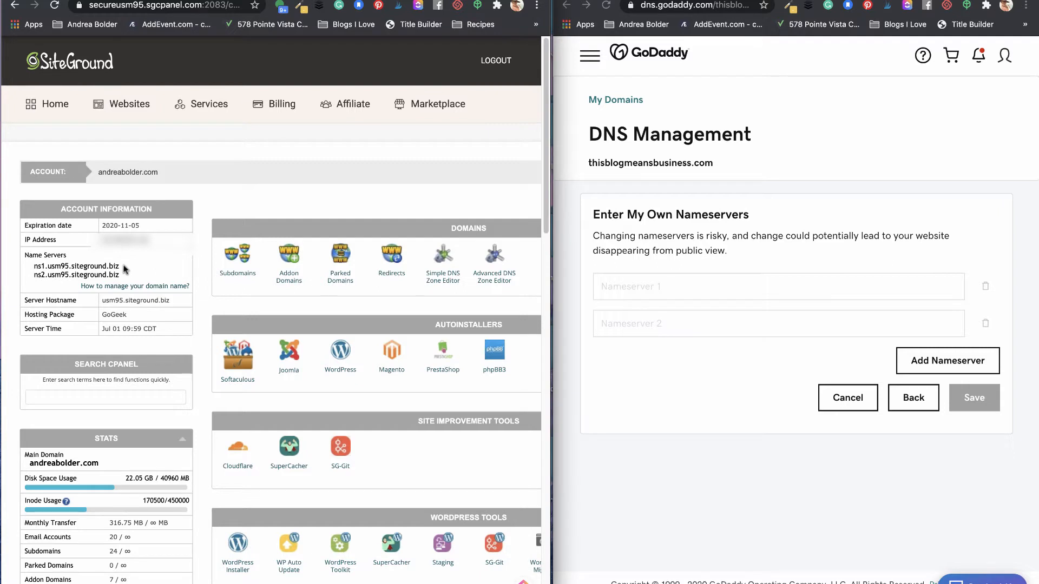
pyautogui.moveTo(127, 270); pyautogui.dragTo(32, 266)
pyautogui.press('super+c')
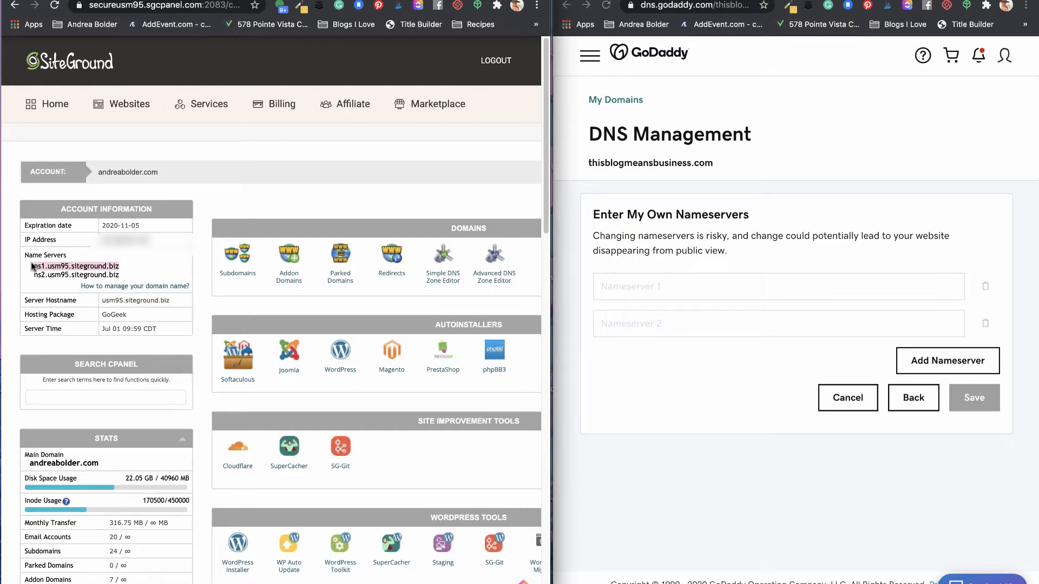
pyautogui.click(619, 300)
pyautogui.click(618, 284)
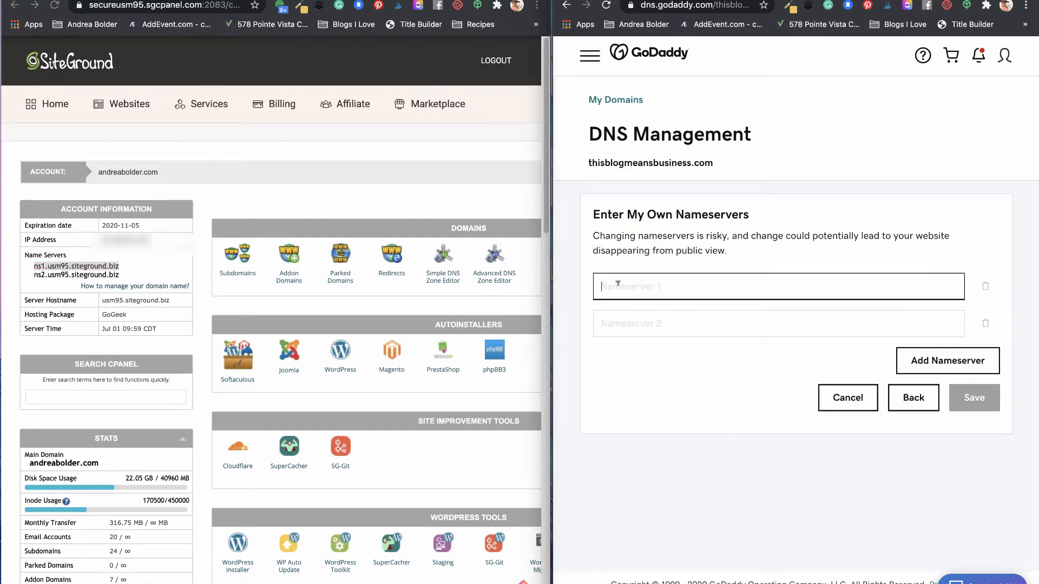
pyautogui.press('super+v')
# Enter ns2.usm95.siteground.biz as Nameserver 2 and save the nameserver change
pyautogui.click(13, 282)
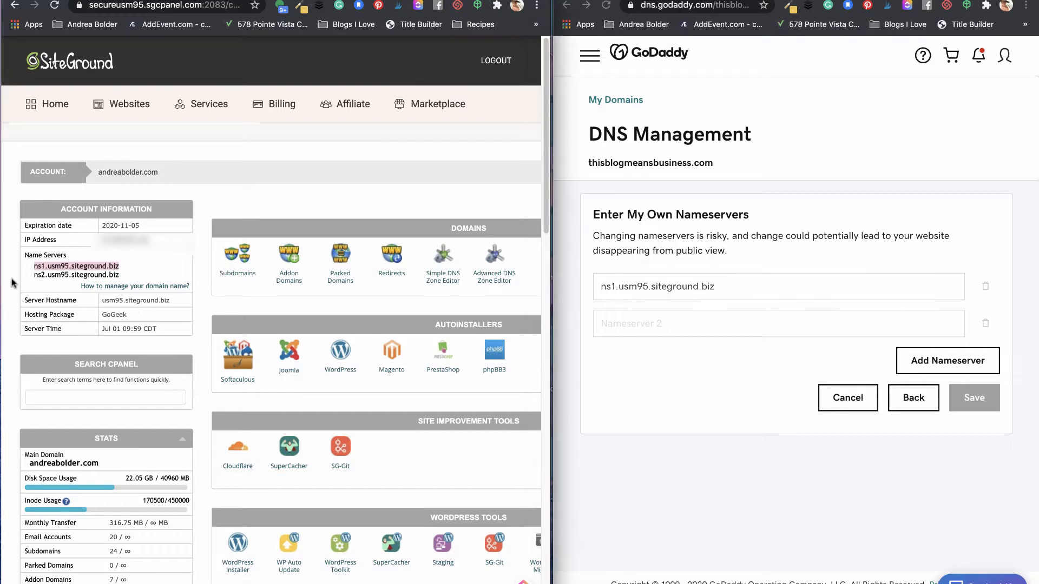
pyautogui.moveTo(120, 275); pyautogui.dragTo(40, 274)
pyautogui.press('super+c')
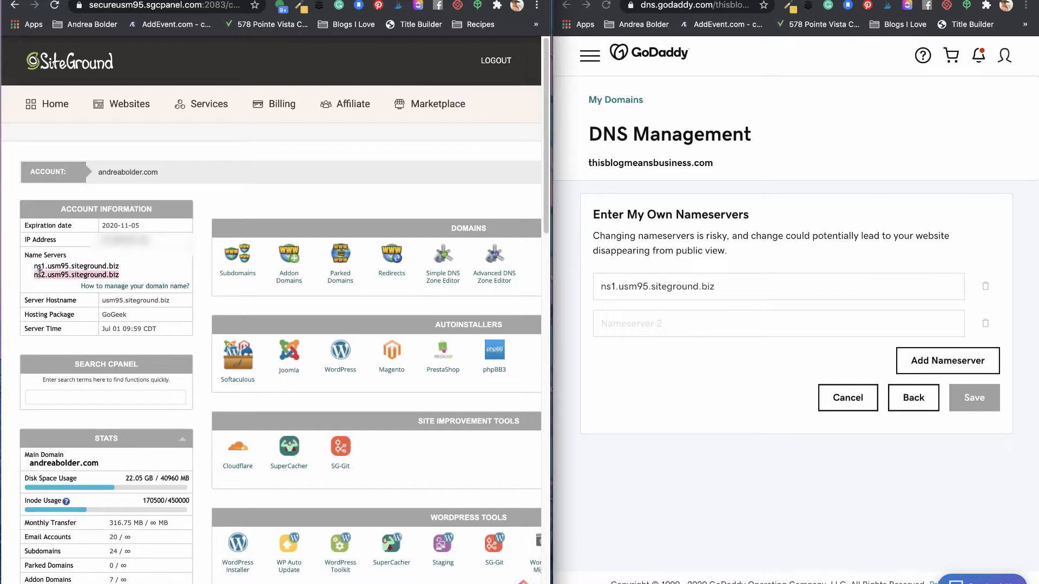
pyautogui.click(625, 328)
pyautogui.click(625, 325)
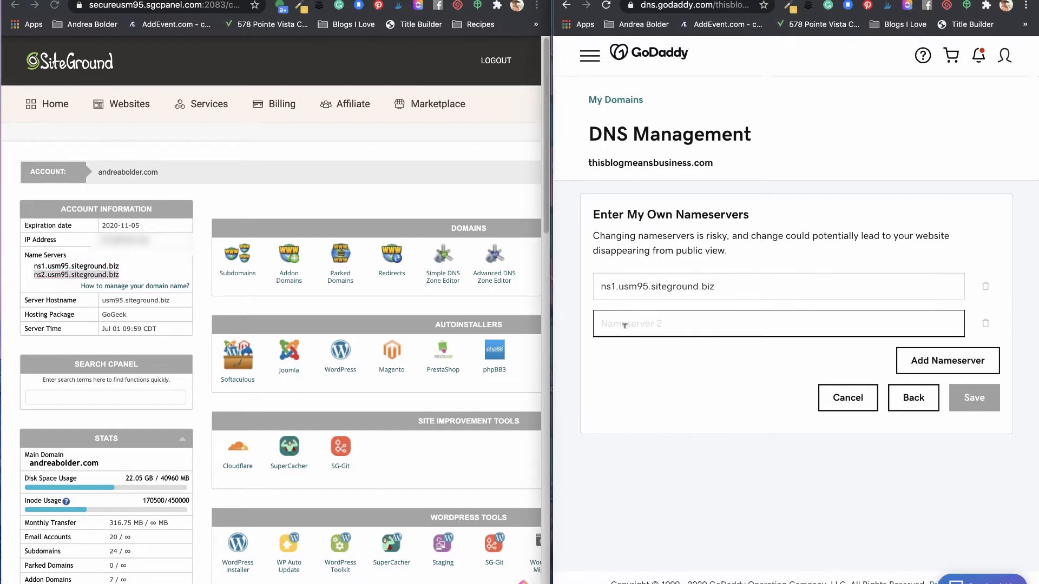
pyautogui.press('super+v')
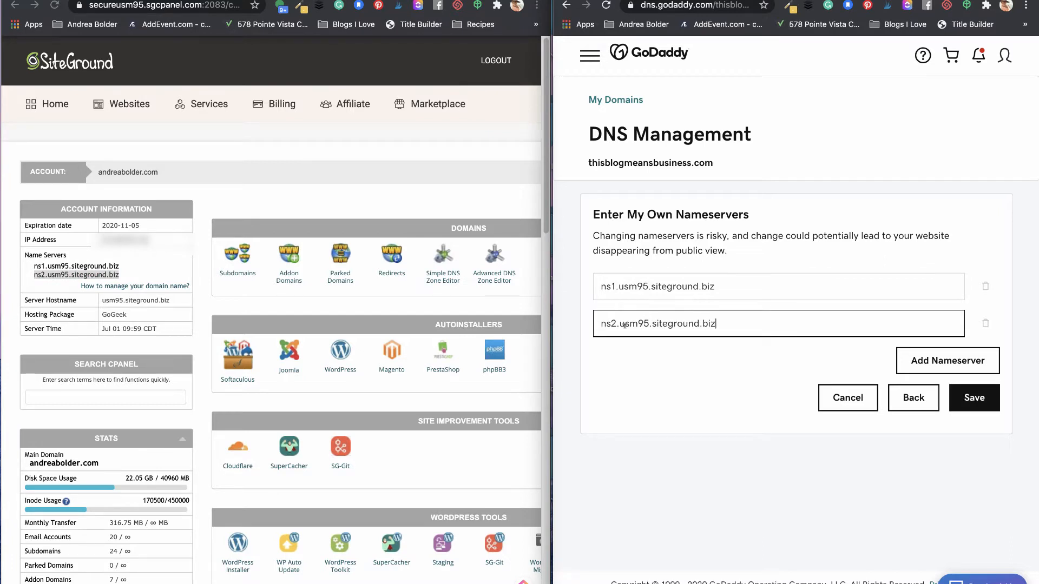
pyautogui.click(978, 403)
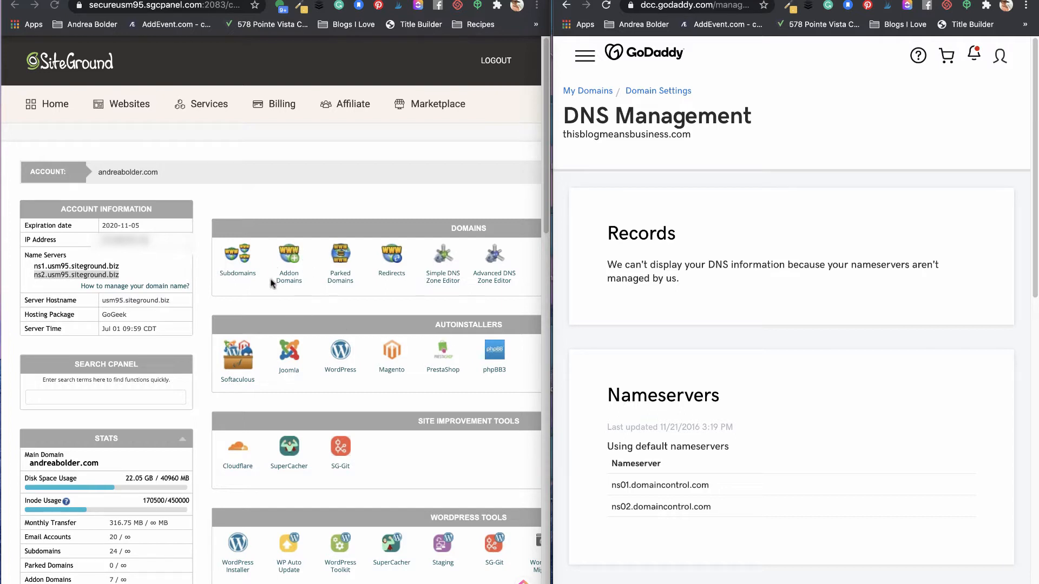
pyautogui.click(291, 279)
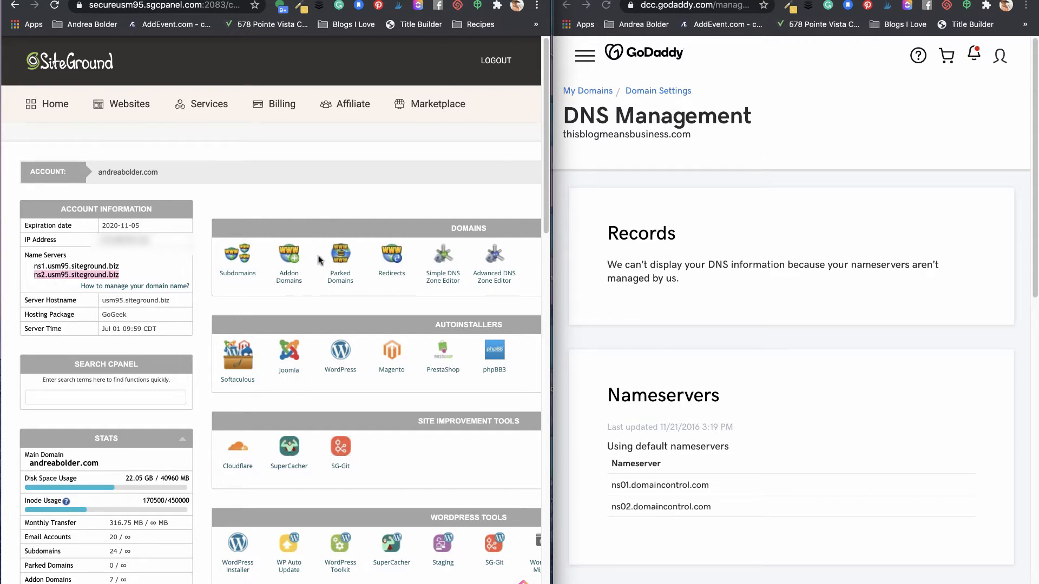
# Add thisblogmeansbusiness.com as an addon domain with a pasted password, then return to Addon Domains
pyautogui.click(292, 284)
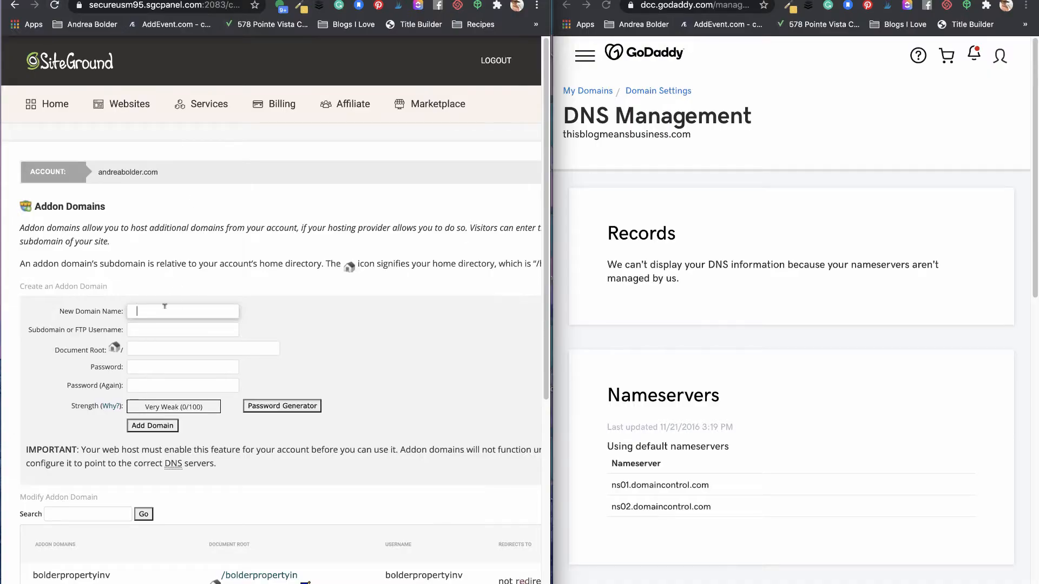
pyautogui.write('thisblogmeansbusiness.com')
pyautogui.click(303, 339)
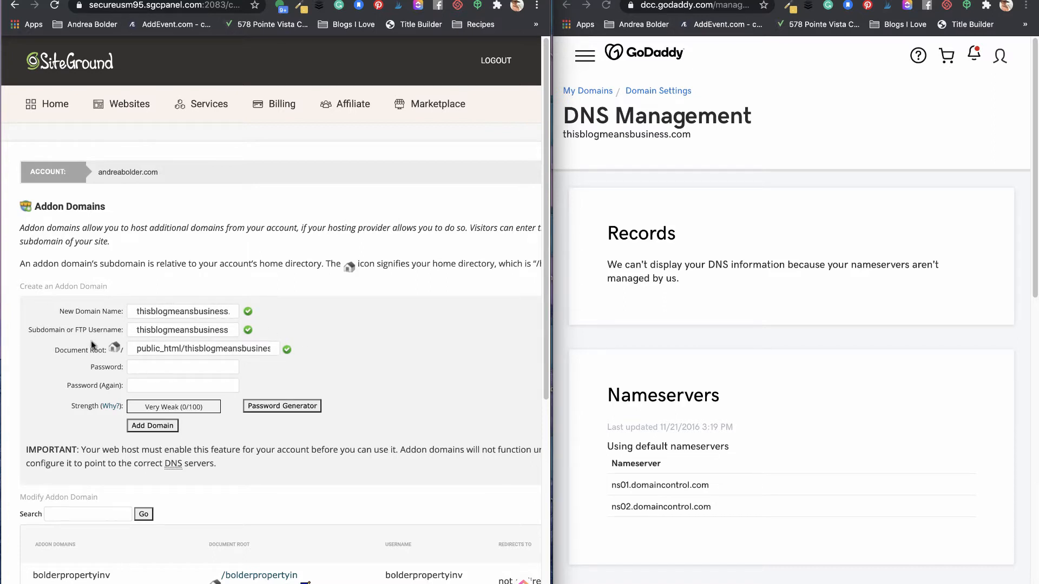
pyautogui.click(146, 368)
pyautogui.press('super+v')
pyautogui.press('Tab')
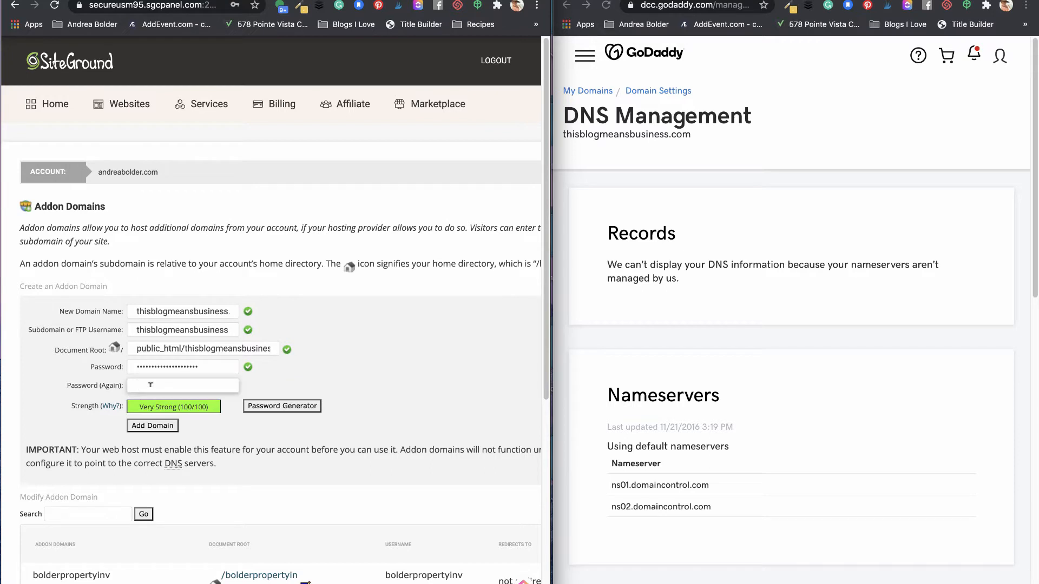
pyautogui.press('super+v')
pyautogui.click(157, 426)
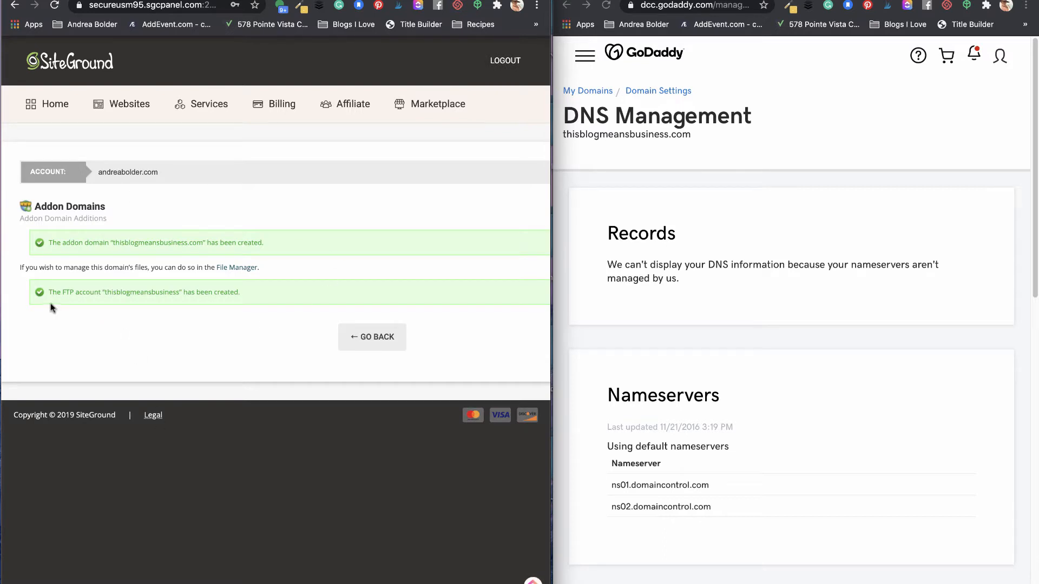
pyautogui.click(385, 345)
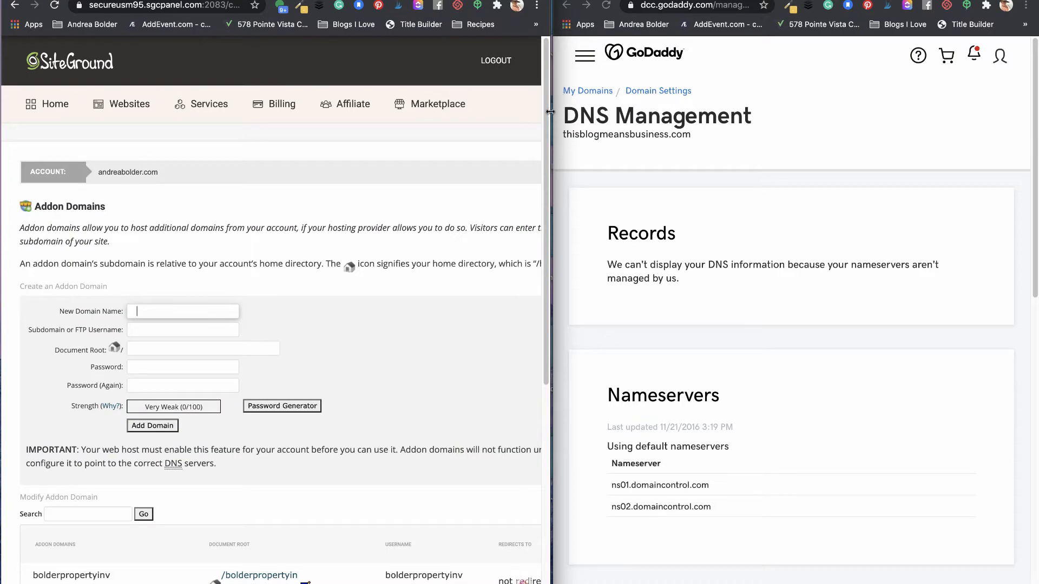
pyautogui.moveTo(546, 121); pyautogui.dragTo(529, 339)
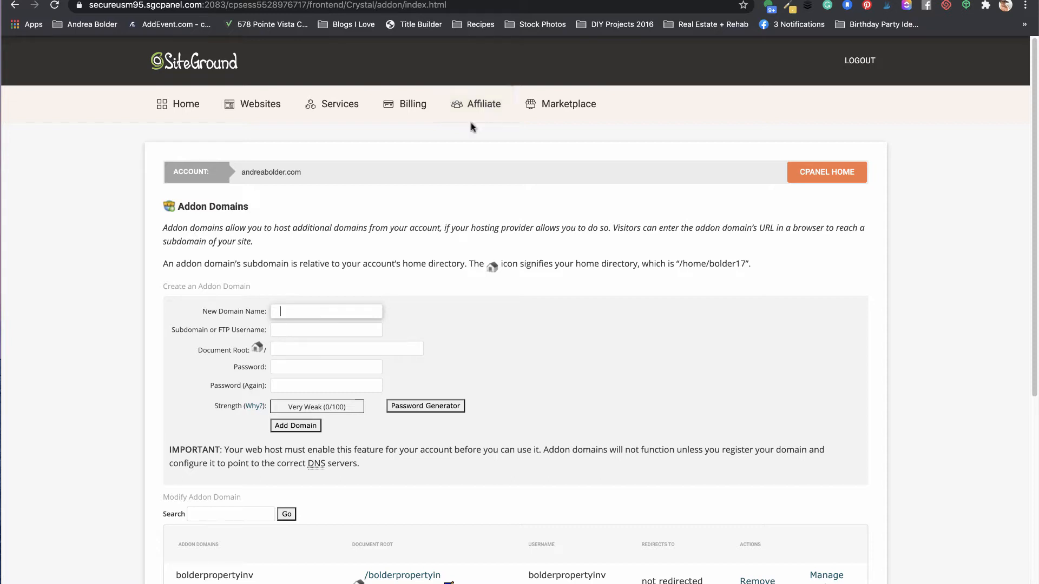
# Open Email Accounts from the cPanel home and pick thisblogmeansbusiness.com as the domain
pyautogui.click(851, 175)
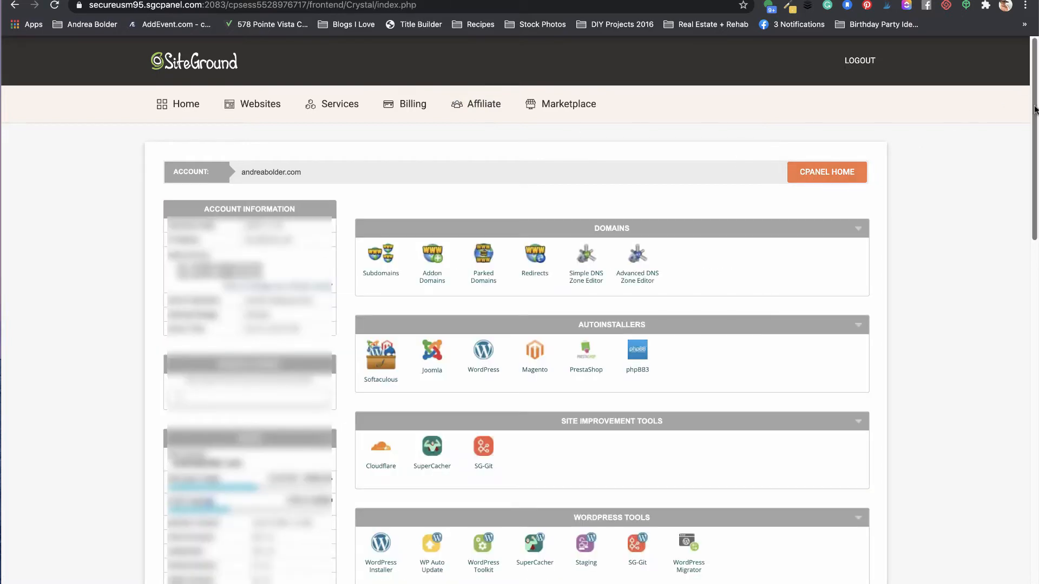
pyautogui.scroll(-7, 1007, 254)
pyautogui.scroll(4, 1007, 266)
pyautogui.scroll(-5, 1005, 271)
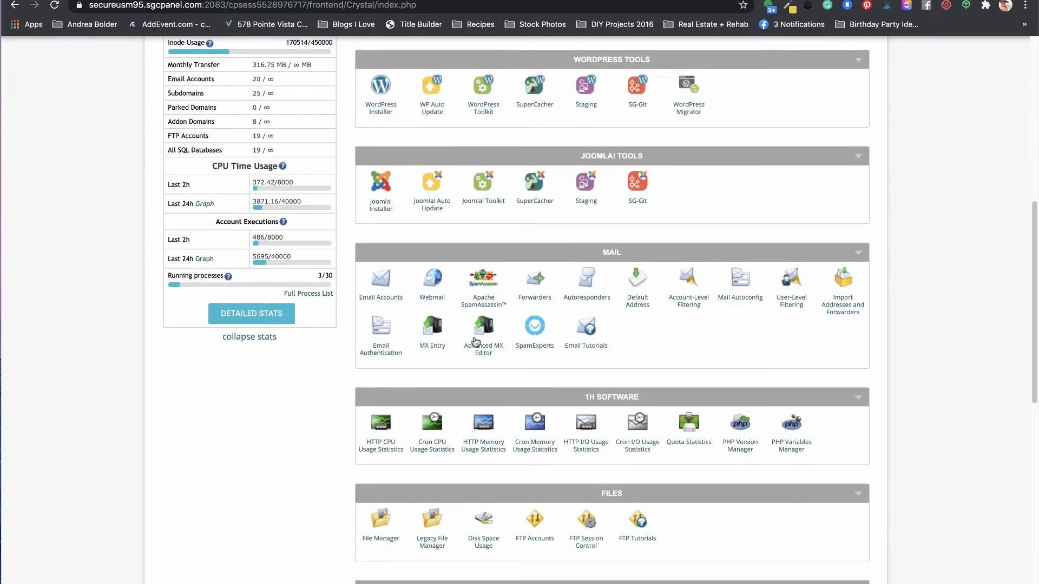
pyautogui.click(383, 299)
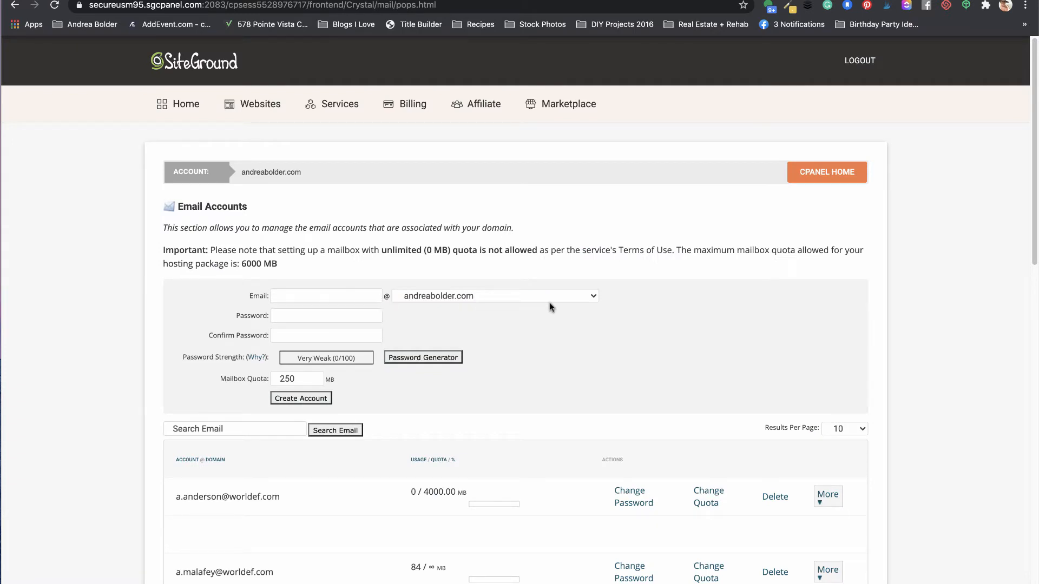
pyautogui.click(582, 298)
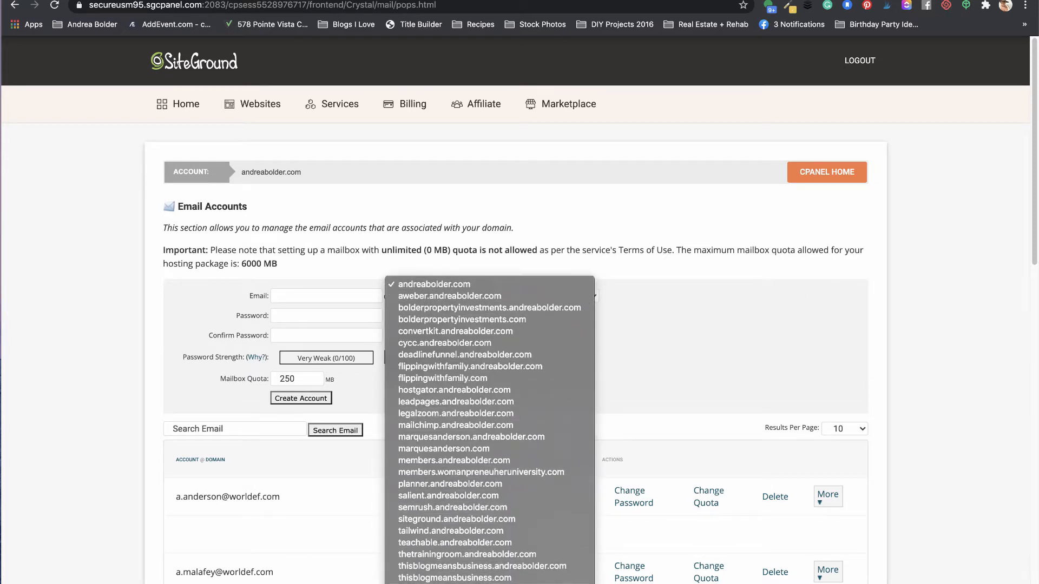
pyautogui.click(518, 579)
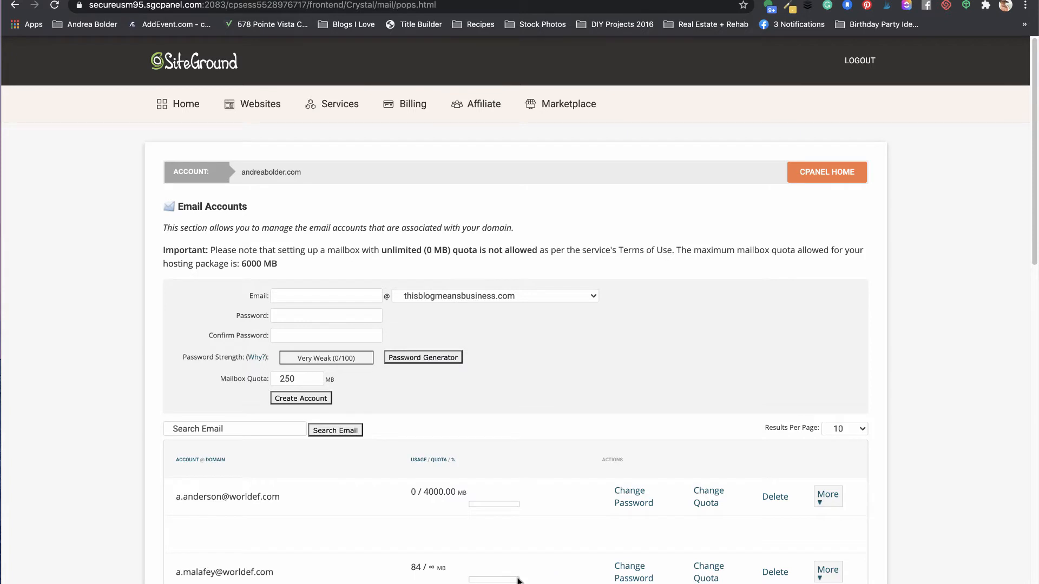
# Name the new mailbox, paste its password twice, set a 4000 MB quota and create it
pyautogui.click(312, 296)
pyautogui.click(312, 314)
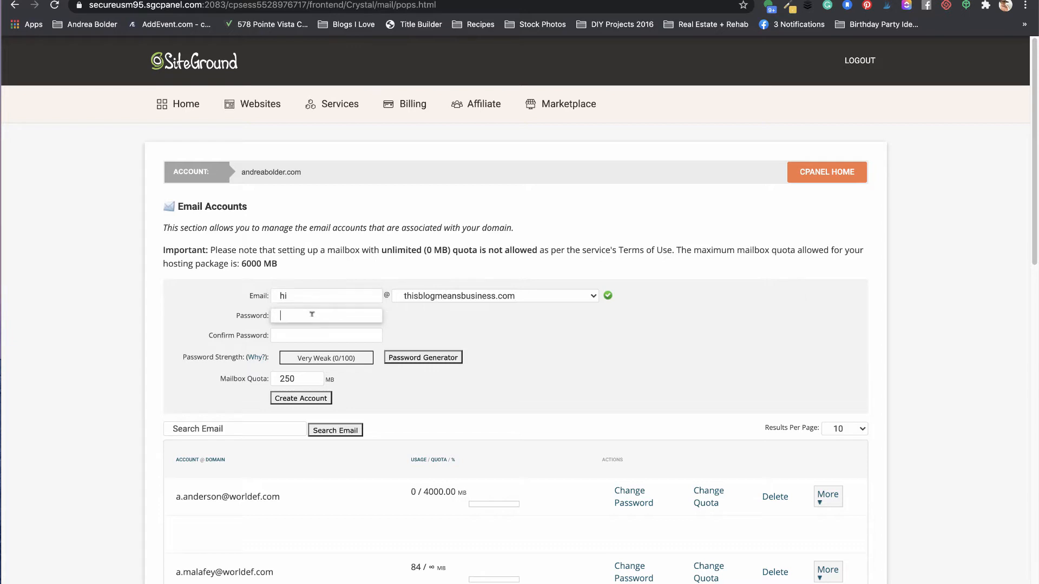
pyautogui.press('super+v')
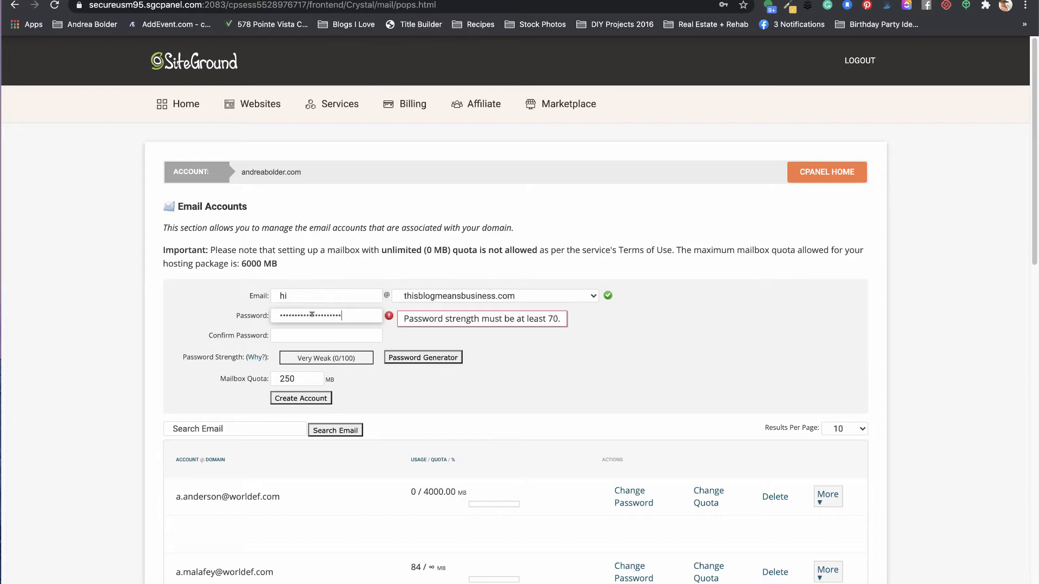
pyautogui.press('Tab')
pyautogui.press('super+v')
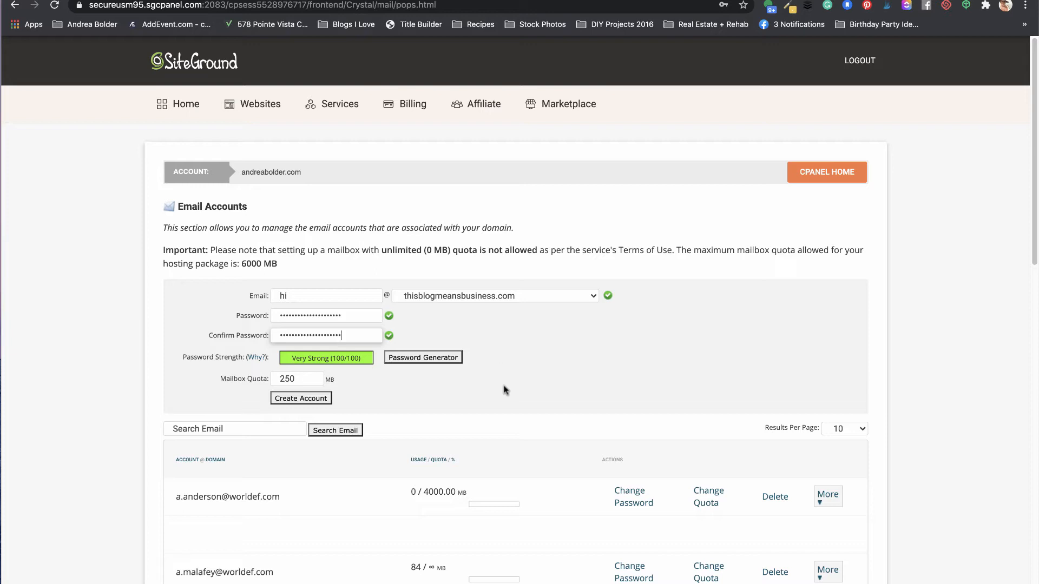
pyautogui.doubleClick(282, 379)
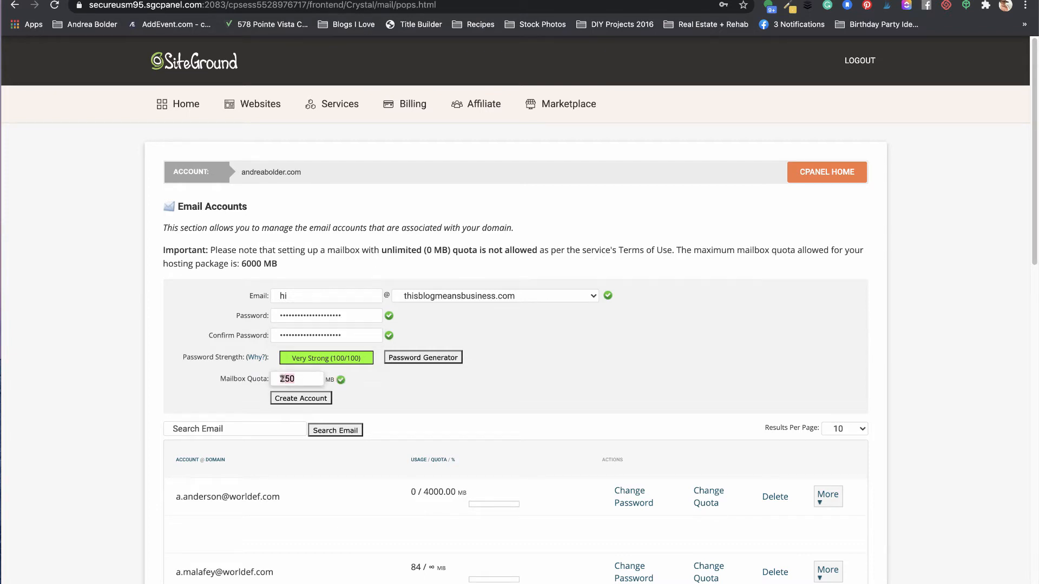
pyautogui.write('4000')
pyautogui.click(305, 400)
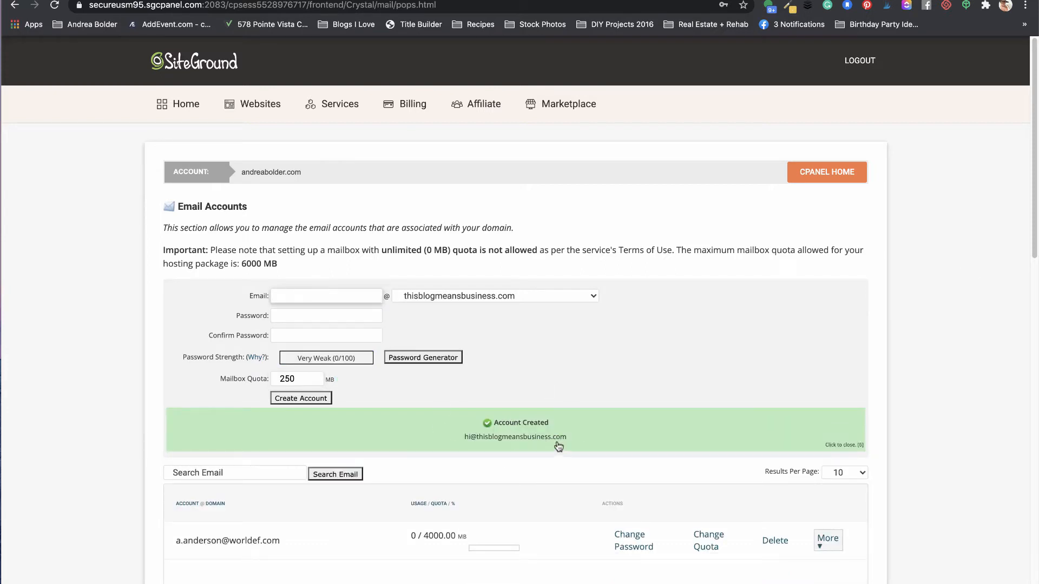
pyautogui.scroll(-6, 1033, 176)
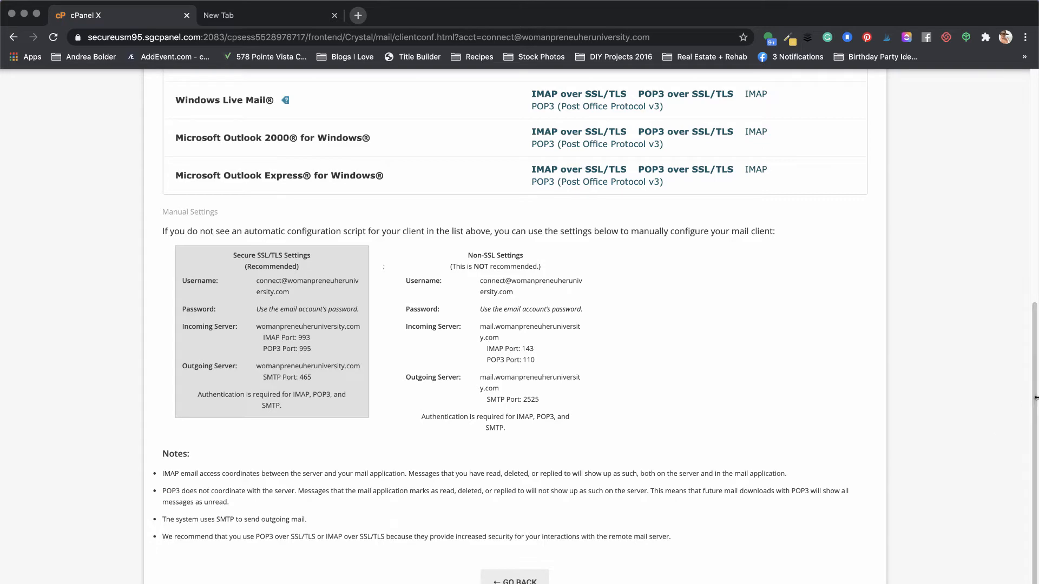
# Narrow the Chrome window to the left half, revealing the Mail window on the right
pyautogui.moveTo(1038, 397); pyautogui.dragTo(492, 414)
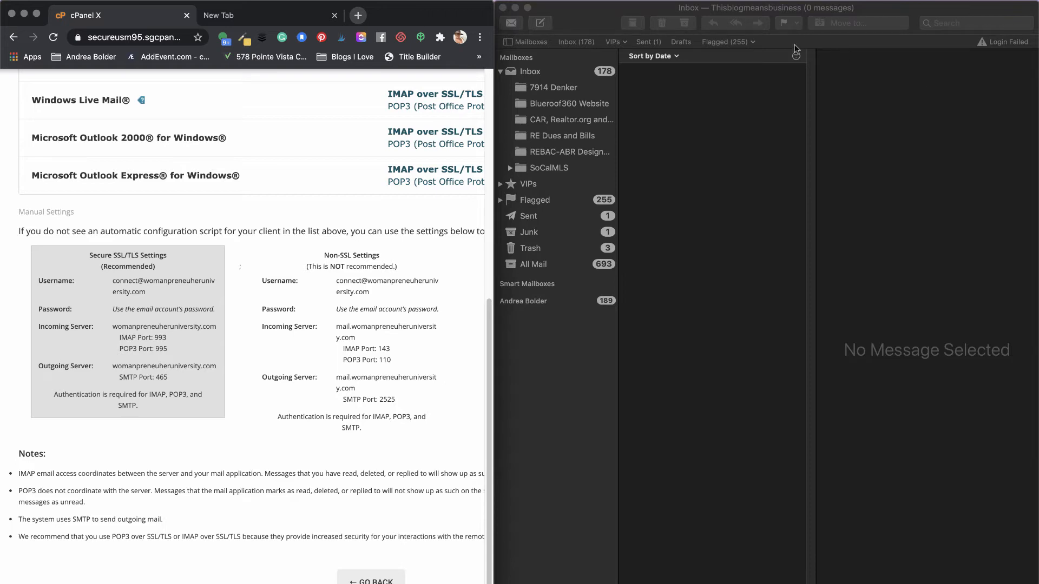
# Open Mail's Accounts preferences and bring up the list of mail providers for a new account
pyautogui.click(593, 27)
pyautogui.moveTo(161, 5)
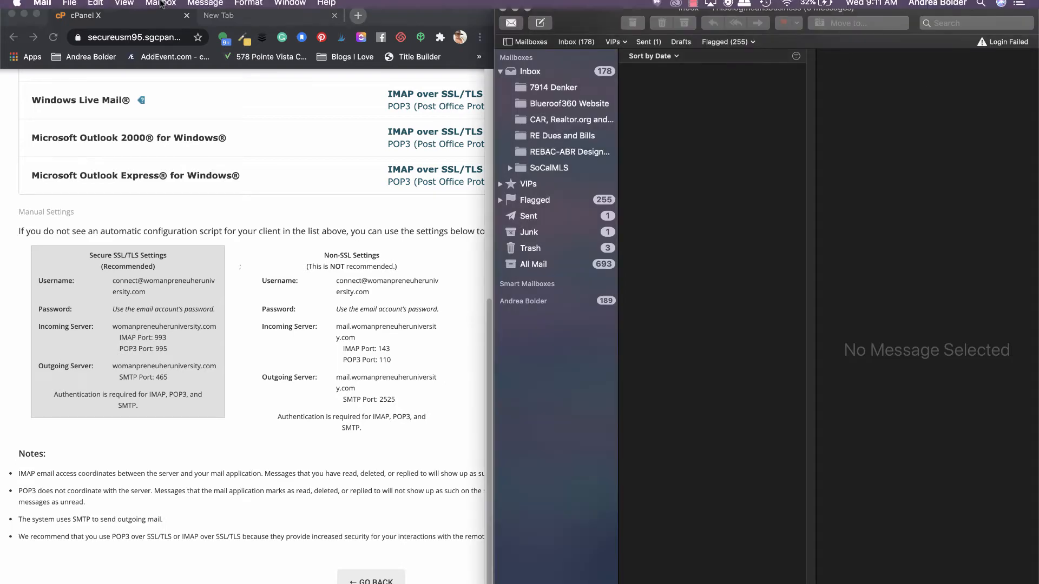
pyautogui.click(43, 6)
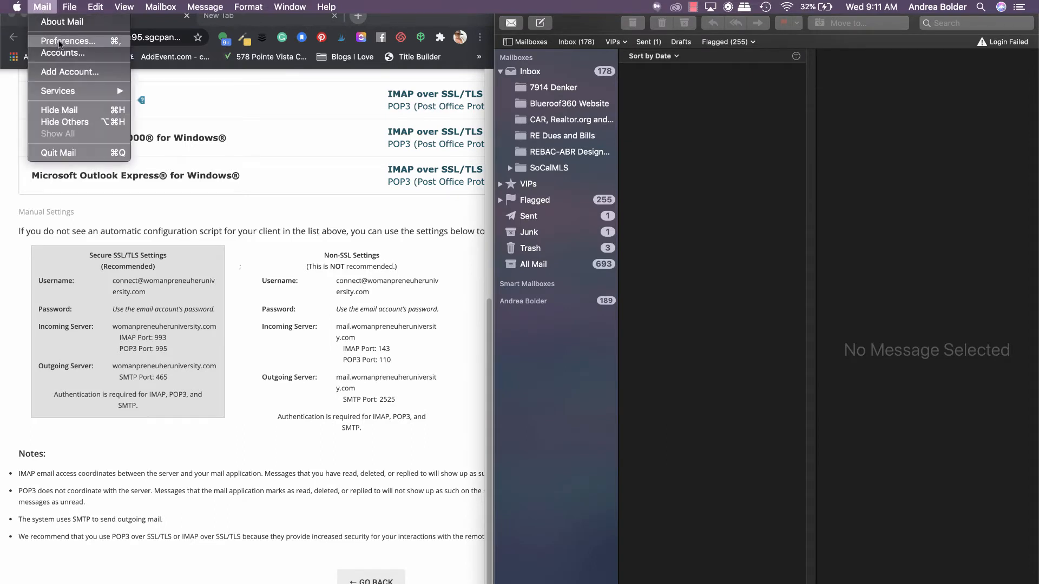
pyautogui.click(59, 42)
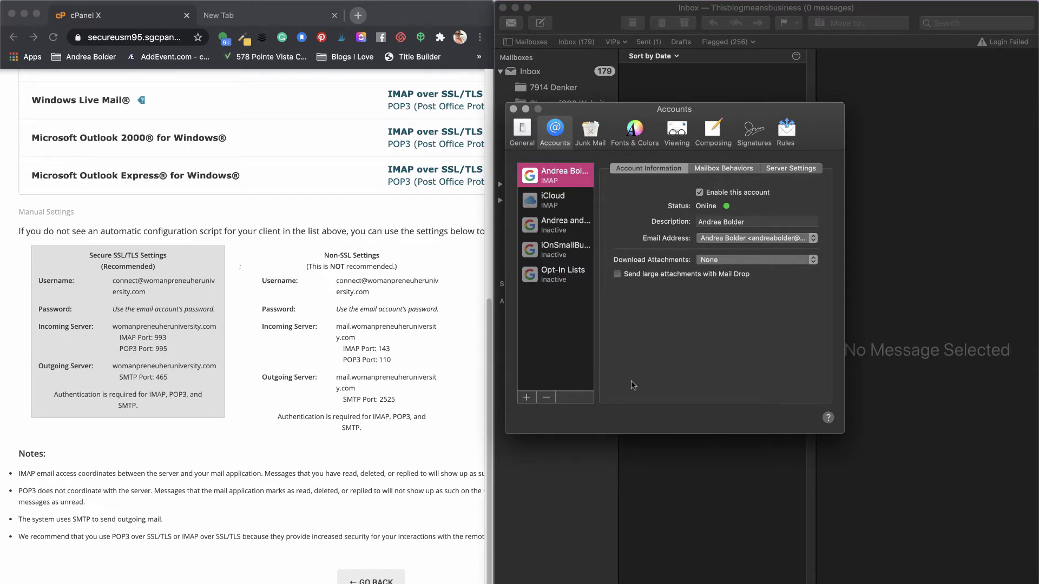
pyautogui.click(525, 399)
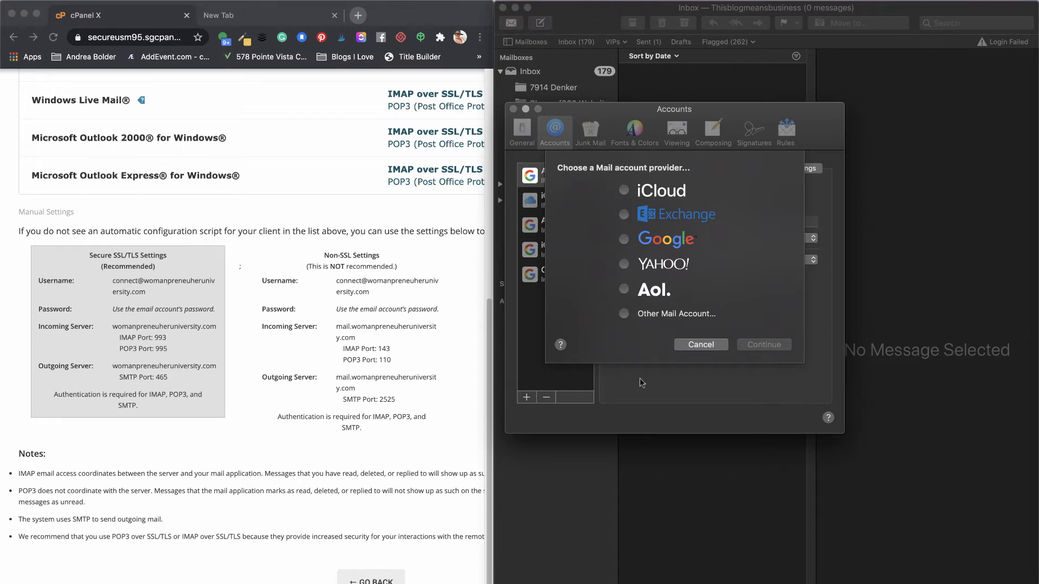
# Choose Other Mail Account and continue to the account details form
pyautogui.click(645, 315)
pyautogui.click(764, 344)
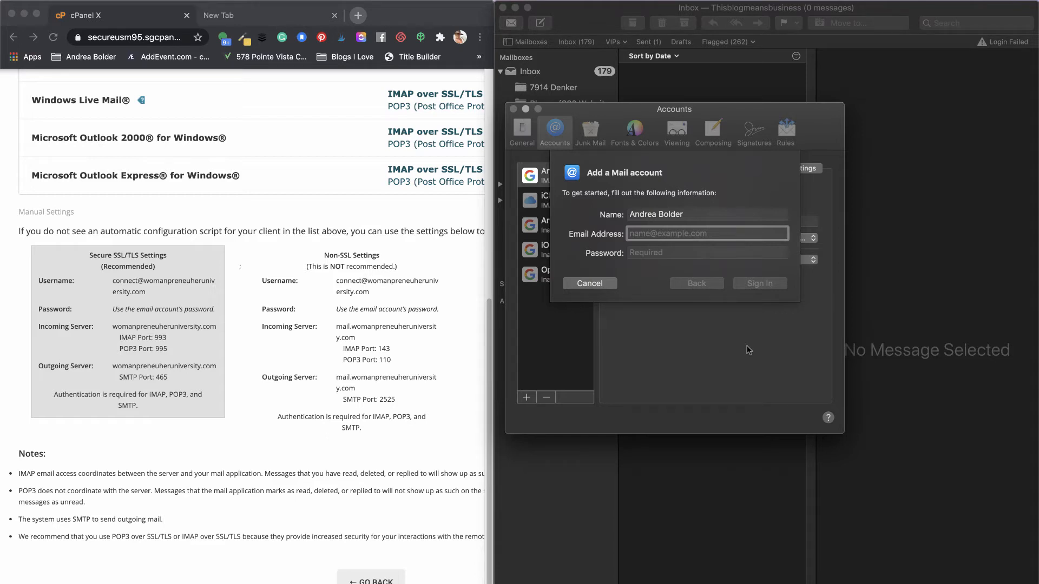
# Enter name WU, the mailbox address copied from cPanel and its password, then sign in
pyautogui.click(150, 293)
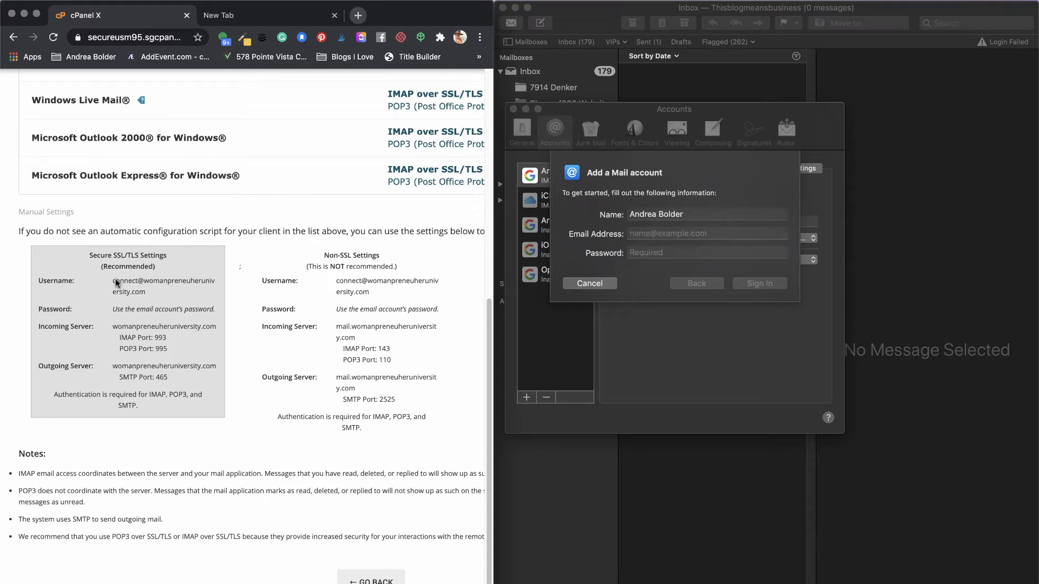
pyautogui.moveTo(112, 280); pyautogui.dragTo(153, 295)
pyautogui.press('super+c')
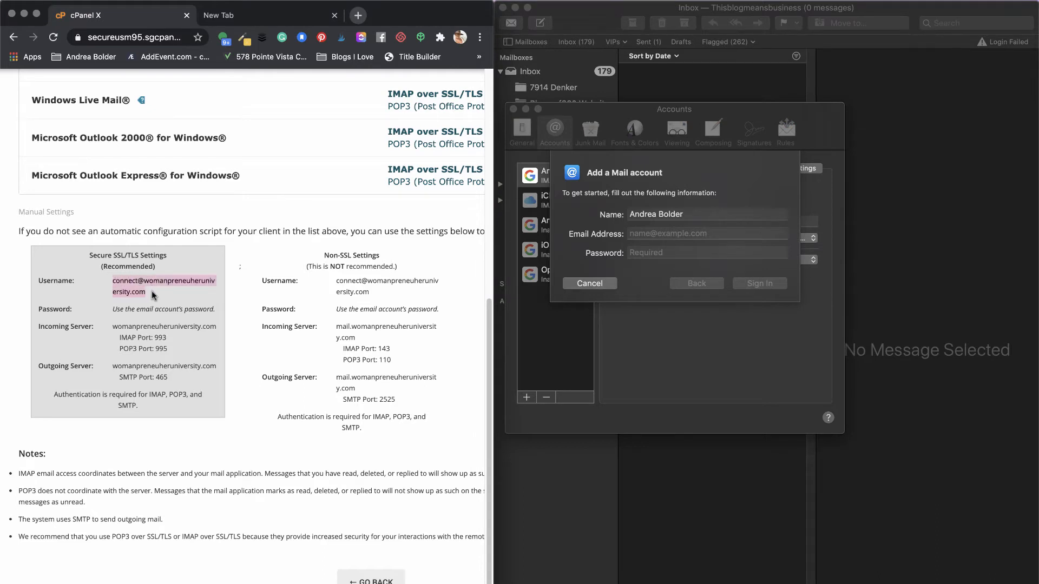
pyautogui.click(662, 238)
pyautogui.press('super+v')
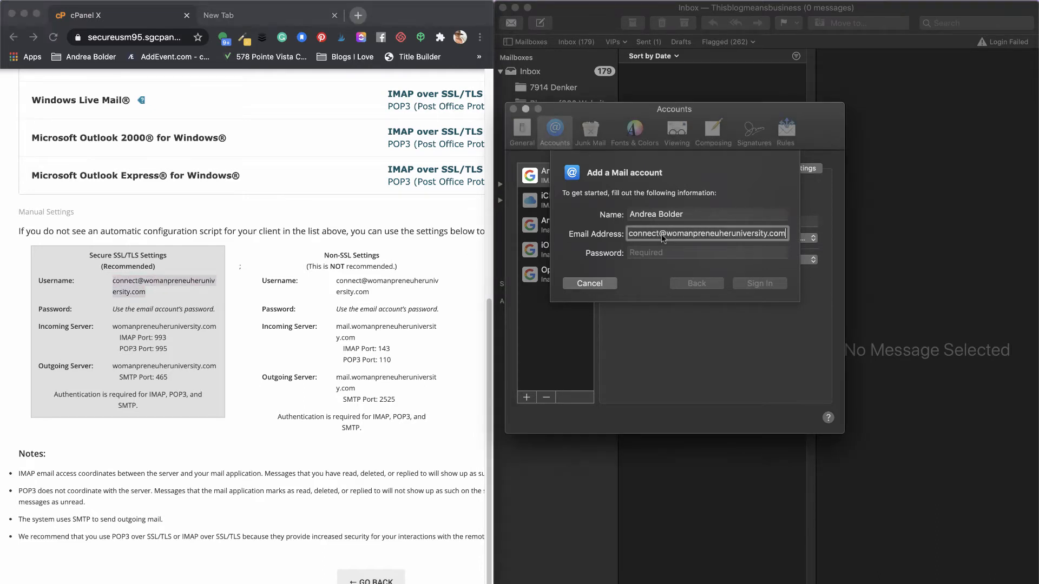
pyautogui.tripleClick(654, 212)
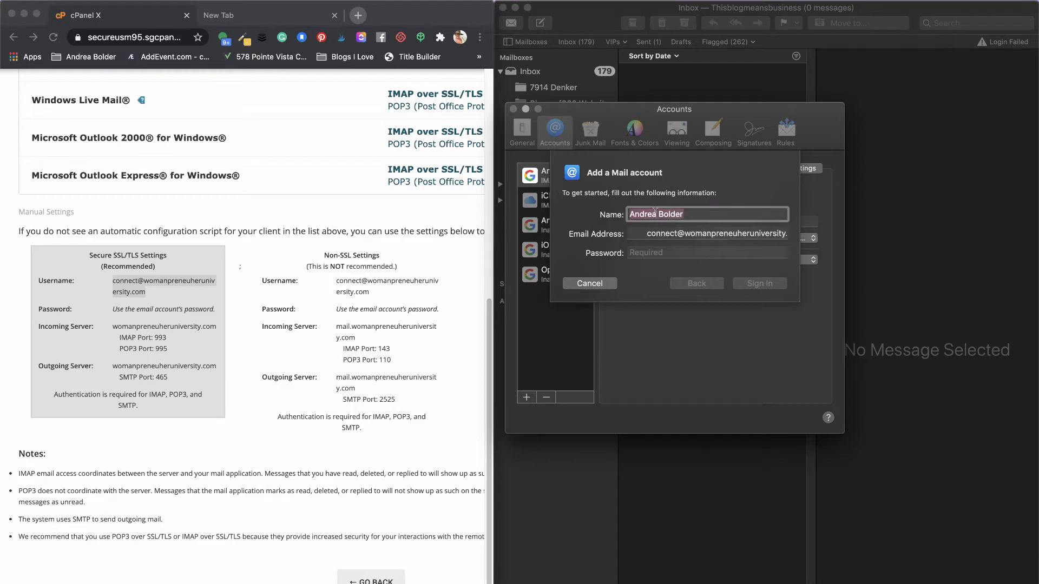
pyautogui.write('WU')
pyautogui.click(646, 232)
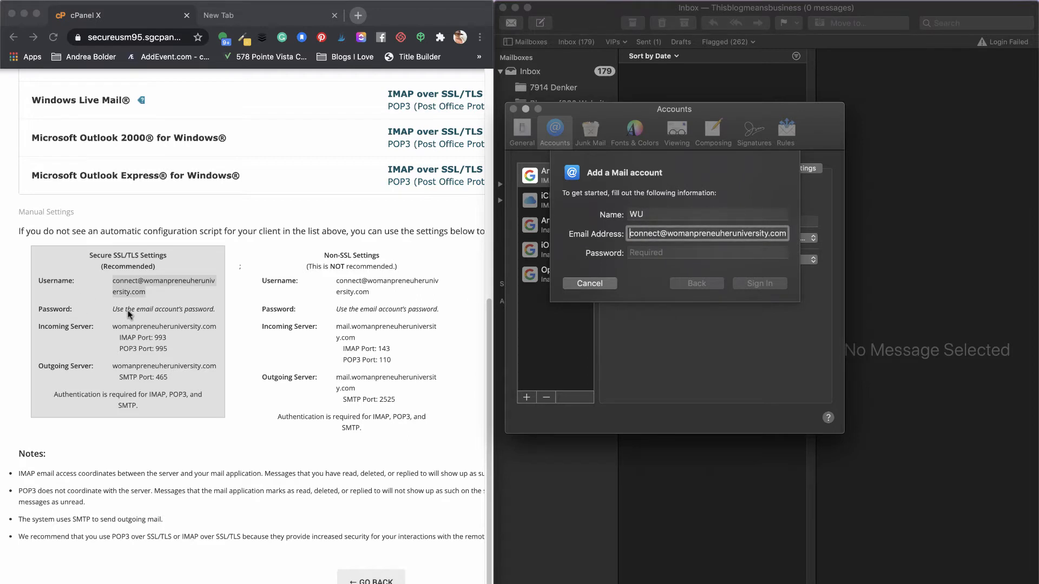
pyautogui.click(669, 252)
pyautogui.press('super+v')
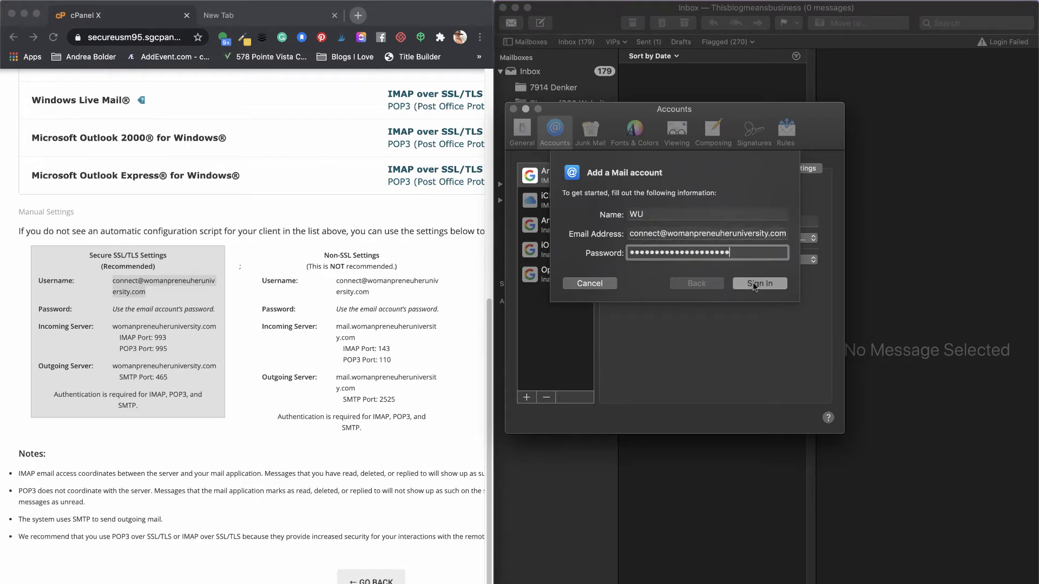
pyautogui.click(756, 285)
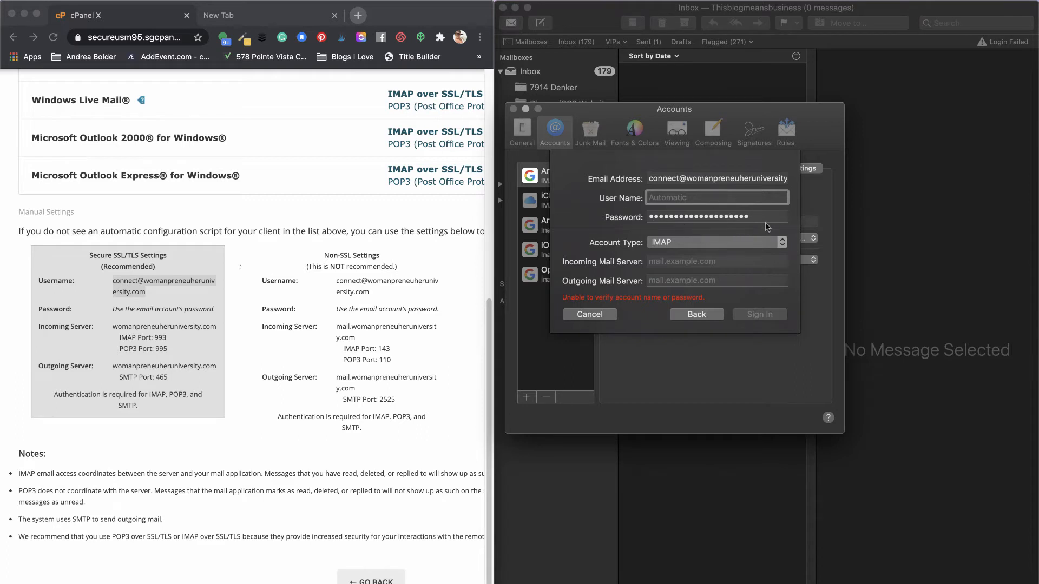
# Paste the mailbox username into User Name and keep IMAP as the account type
pyautogui.click(152, 293)
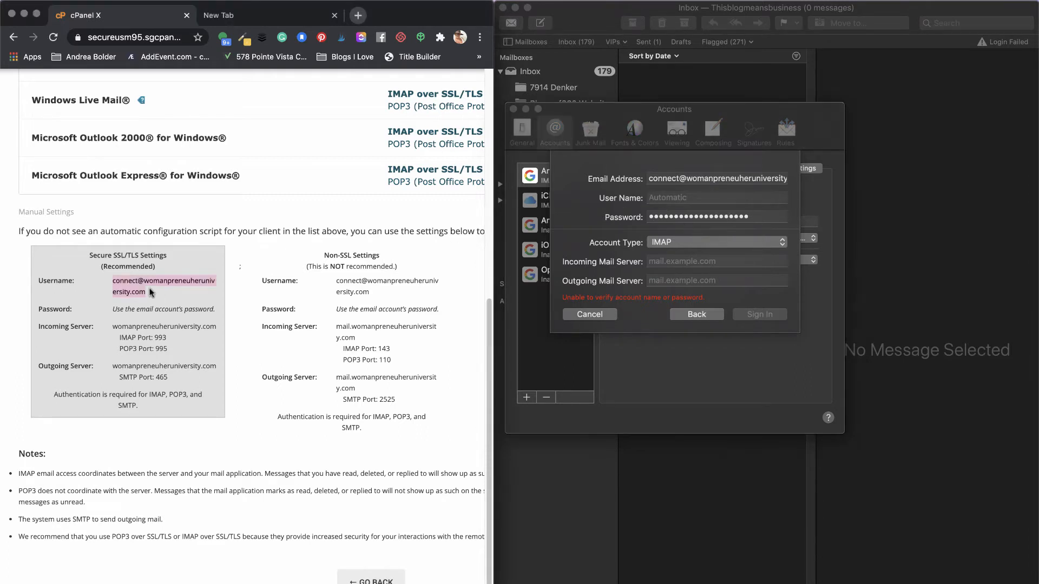
pyautogui.click(659, 197)
pyautogui.press('super+v')
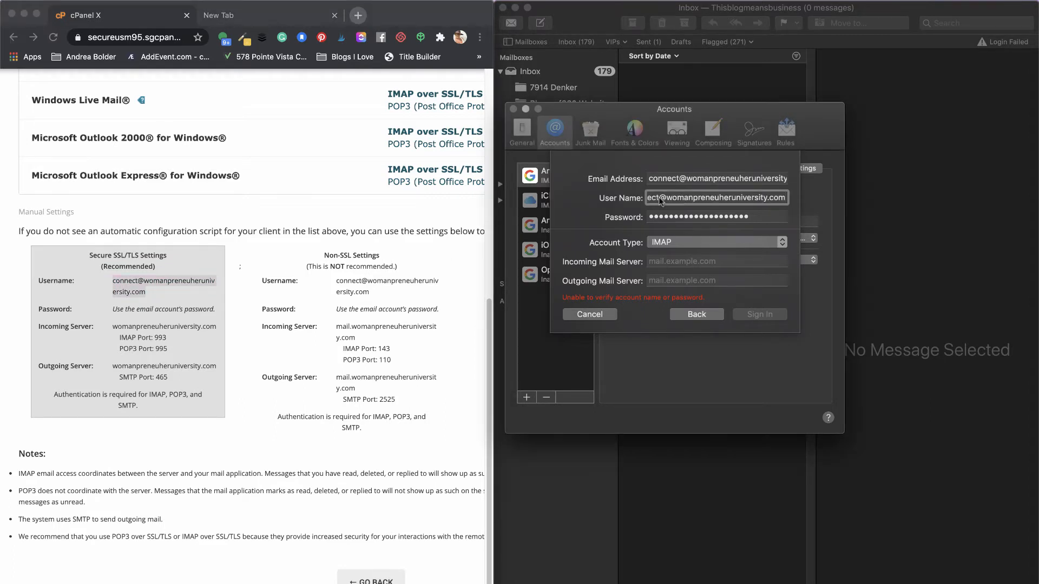
pyautogui.click(781, 245)
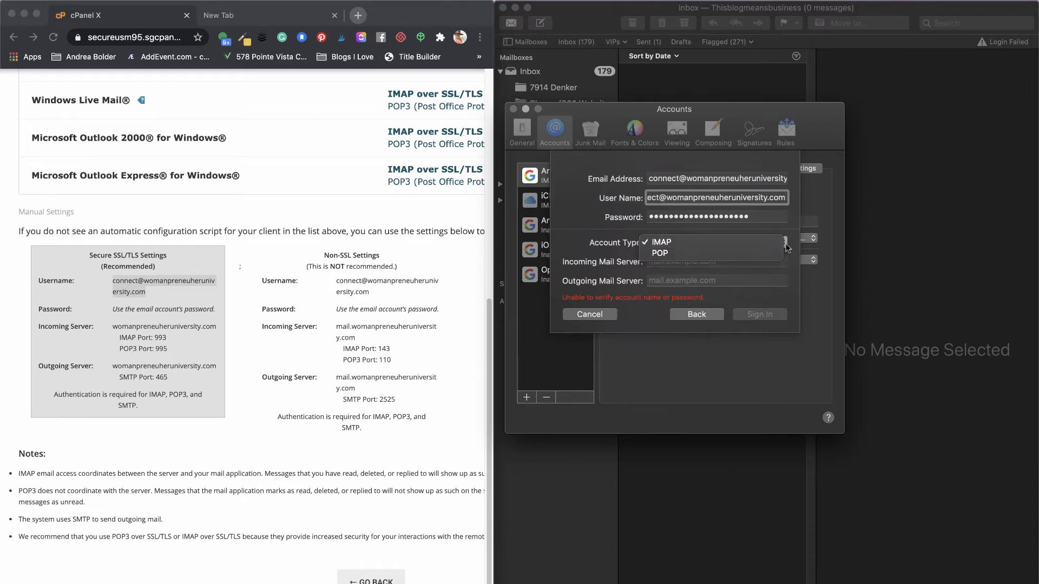
pyautogui.click(791, 247)
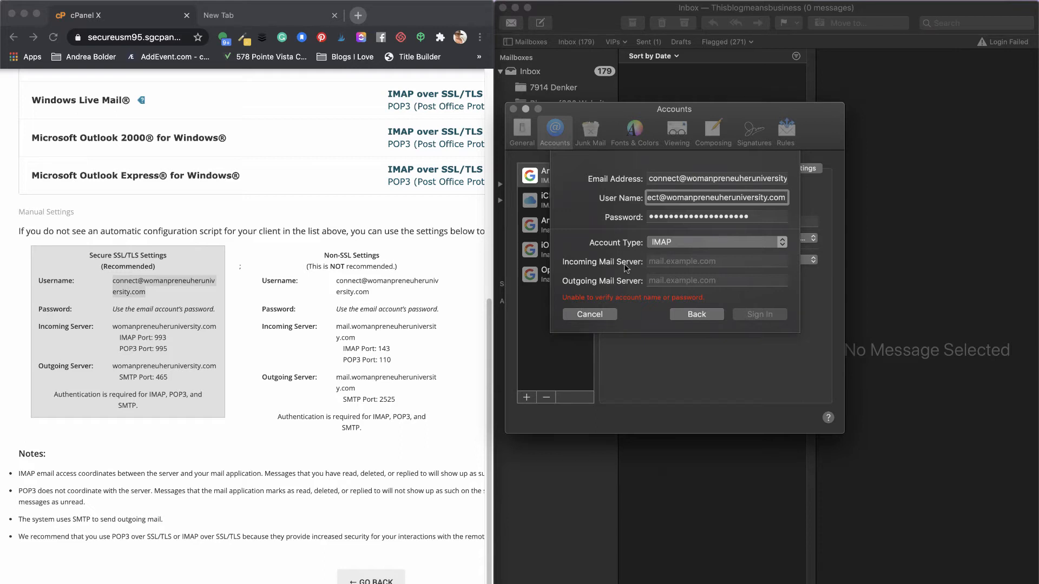
# Copy the incoming and outgoing server names from cPanel into Mail and sign in
pyautogui.click(191, 337)
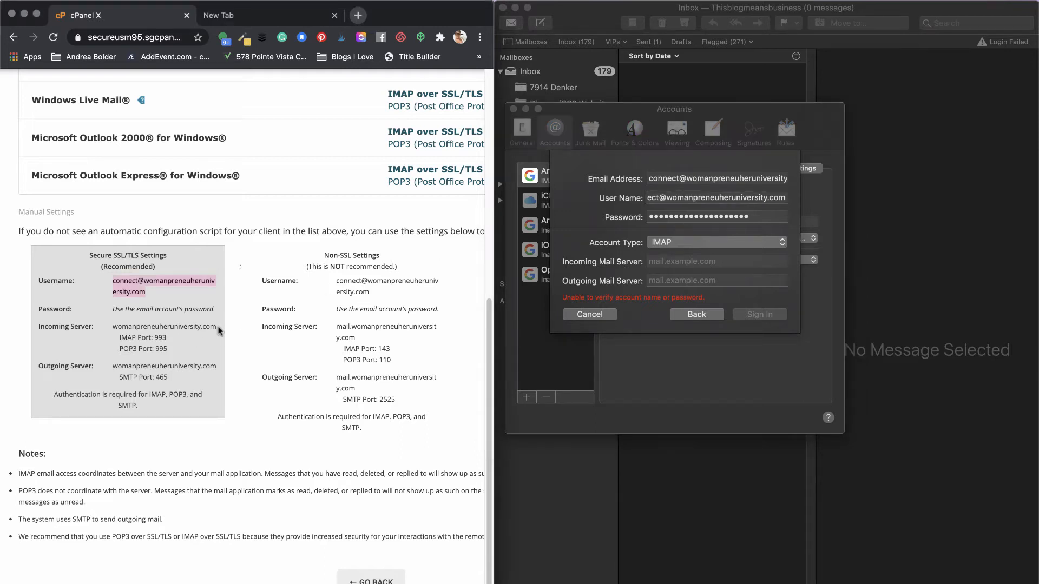
pyautogui.moveTo(218, 327); pyautogui.dragTo(104, 332)
pyautogui.press('super+c')
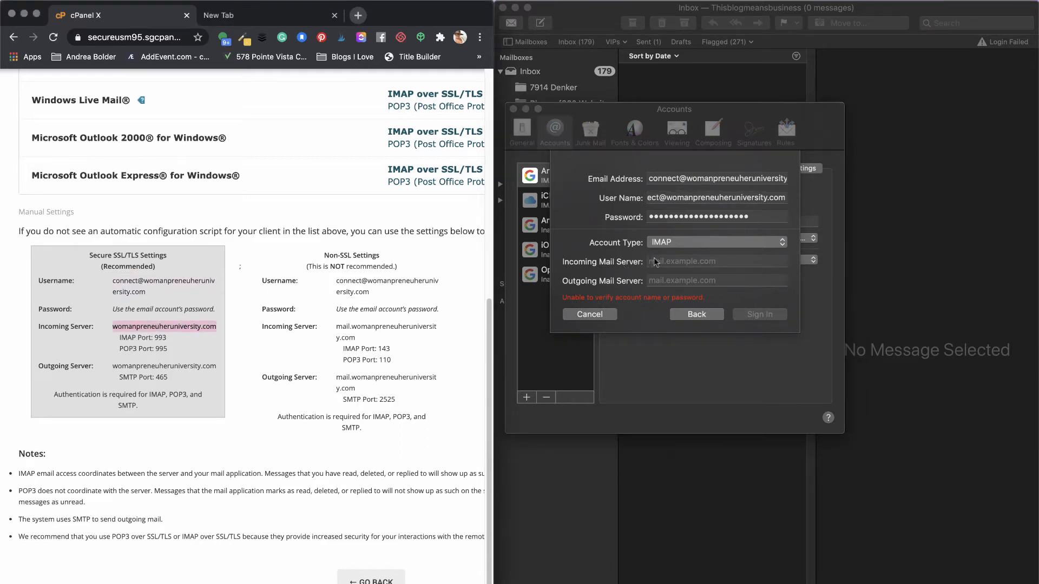
pyautogui.click(657, 262)
pyautogui.press('super+v')
pyautogui.click(669, 261)
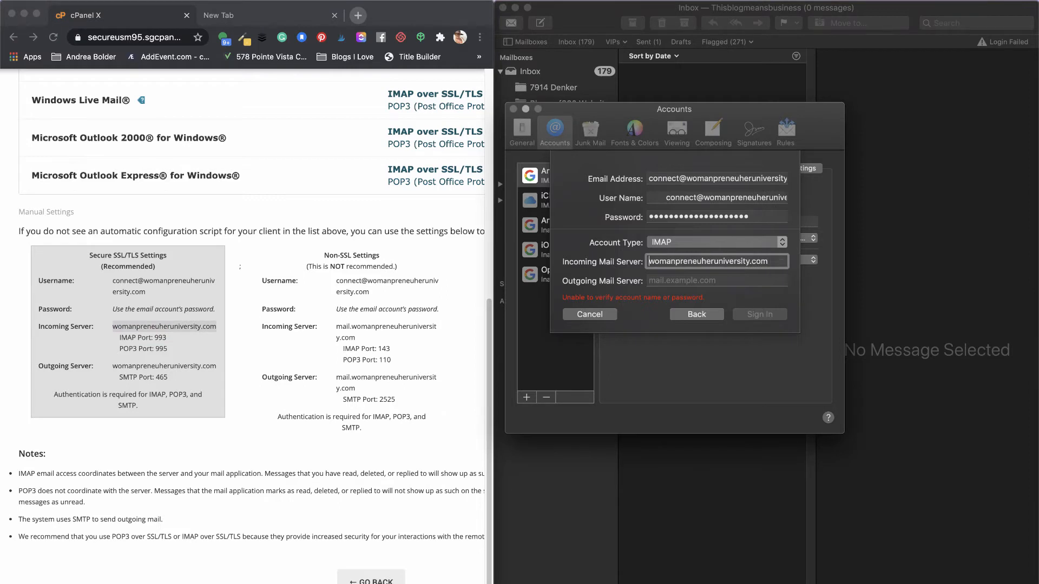
pyautogui.click(194, 356)
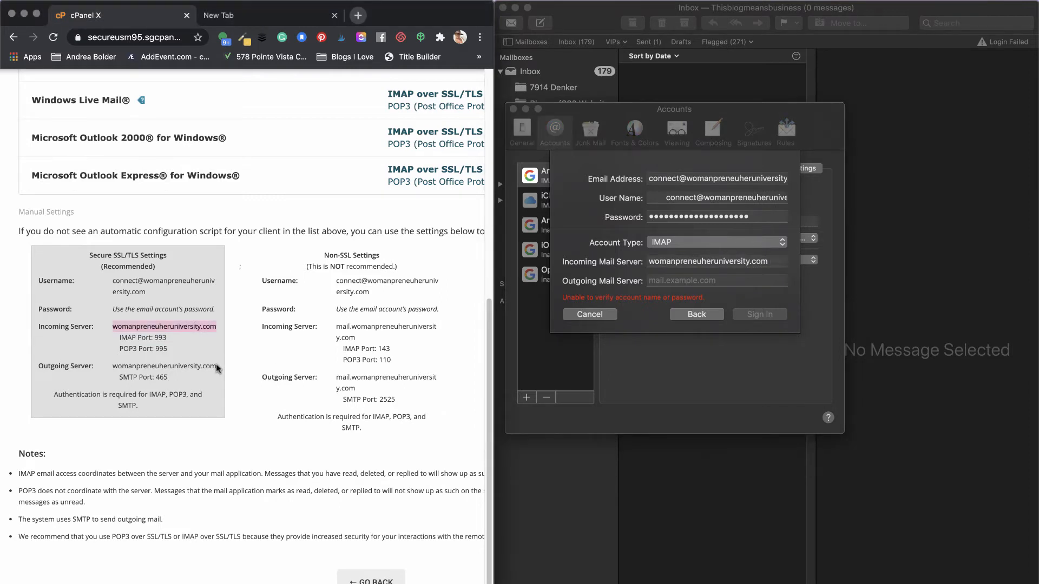
pyautogui.moveTo(218, 367); pyautogui.dragTo(114, 364)
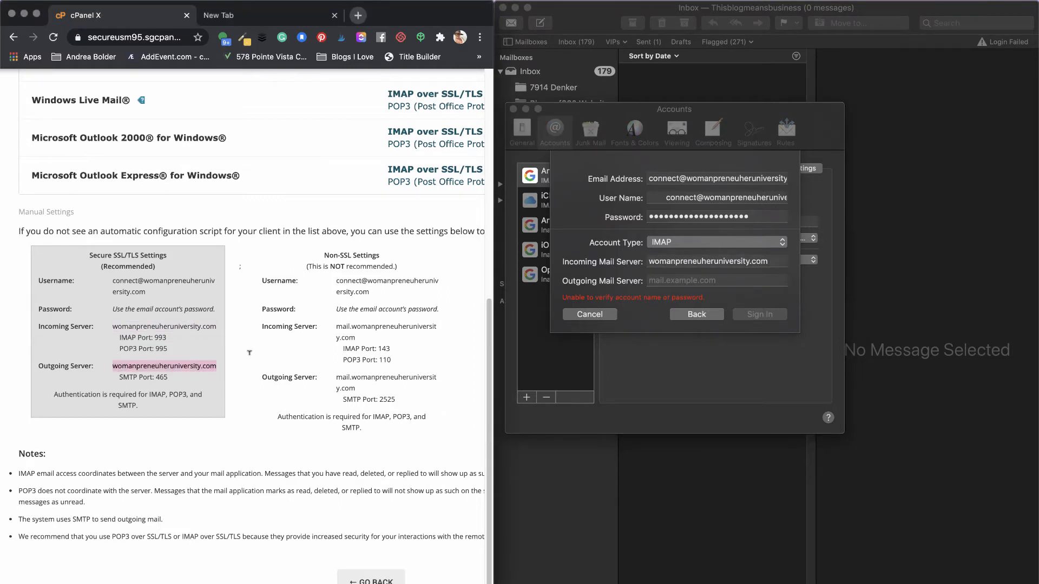
pyautogui.click(669, 280)
pyautogui.press('super+v')
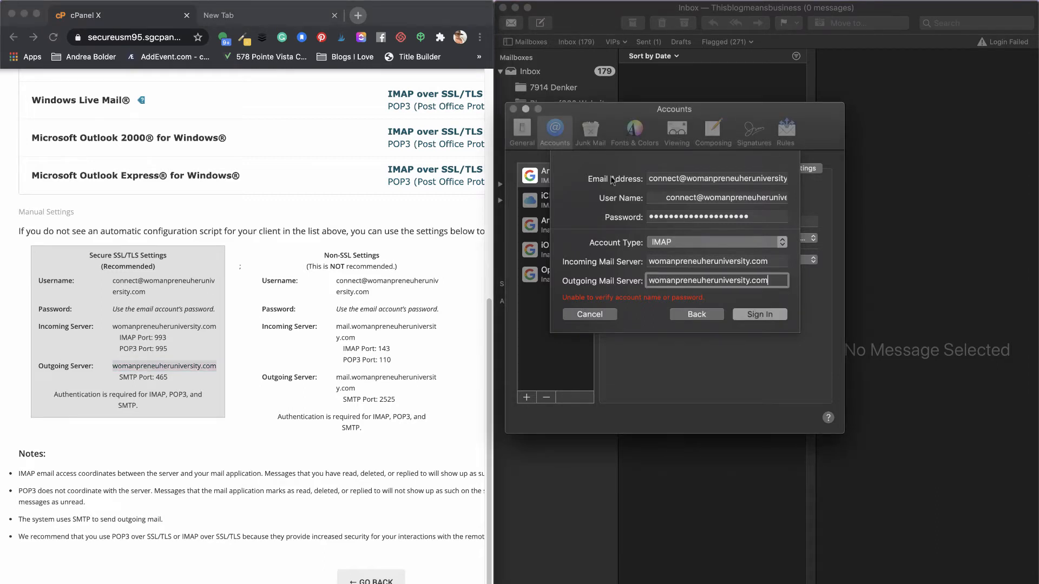
pyautogui.click(763, 315)
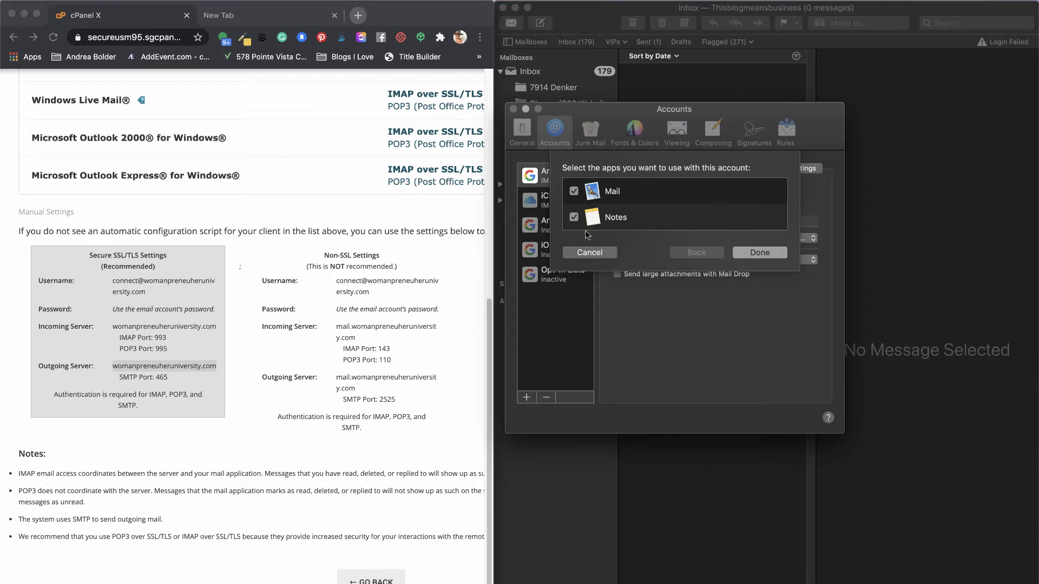
# Add the Womanpreneuheruniversity account for Mail only, then open its 1,254-message inbox
pyautogui.click(574, 218)
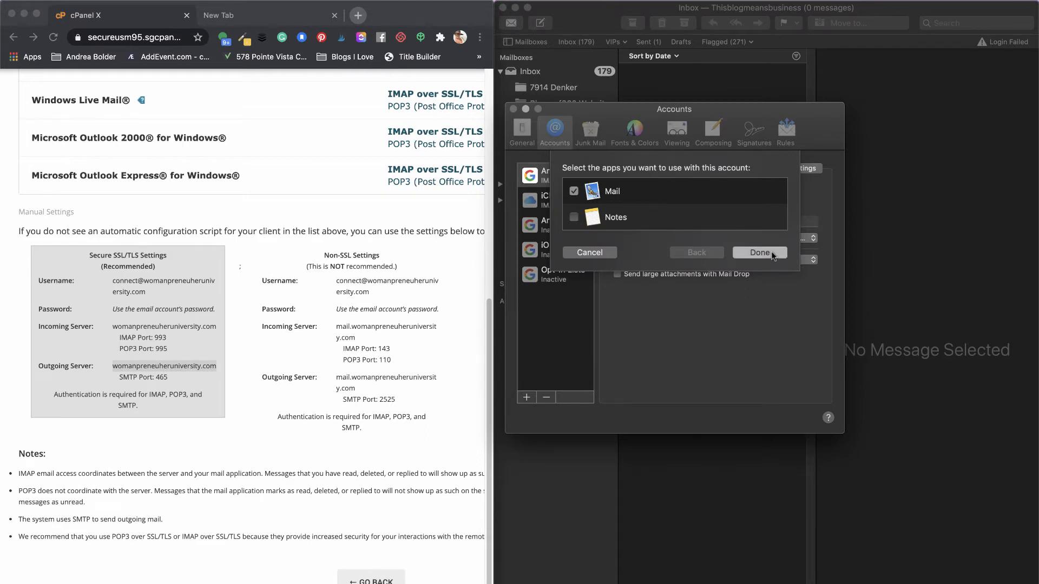
pyautogui.click(773, 254)
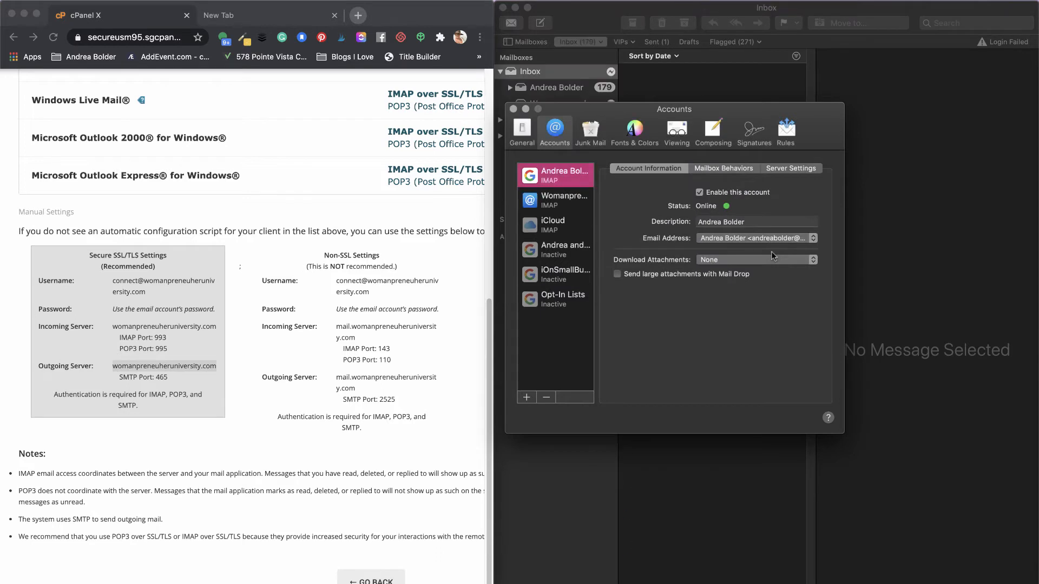
pyautogui.moveTo(613, 108); pyautogui.dragTo(741, 108)
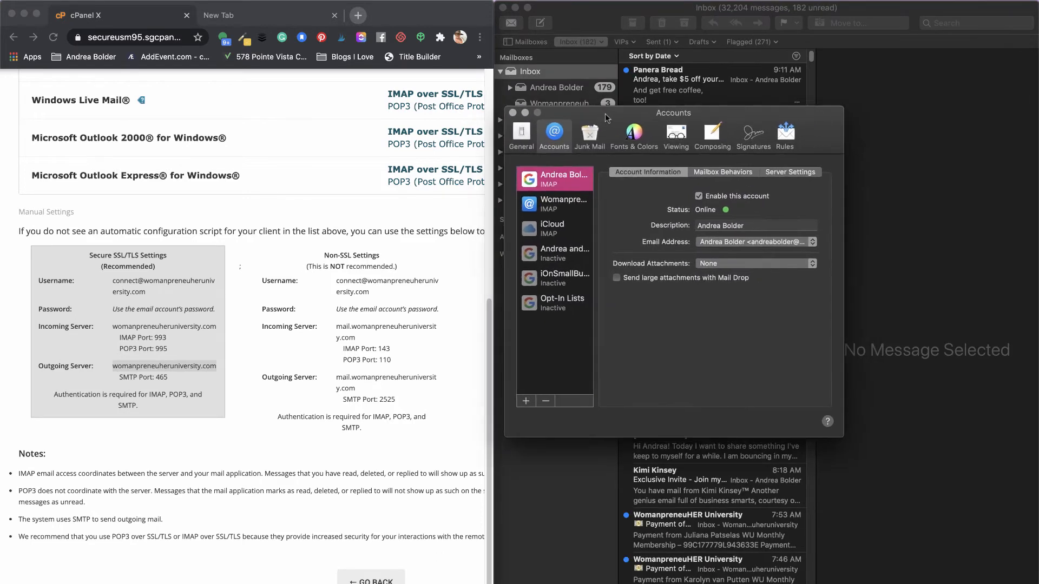
pyautogui.click(686, 200)
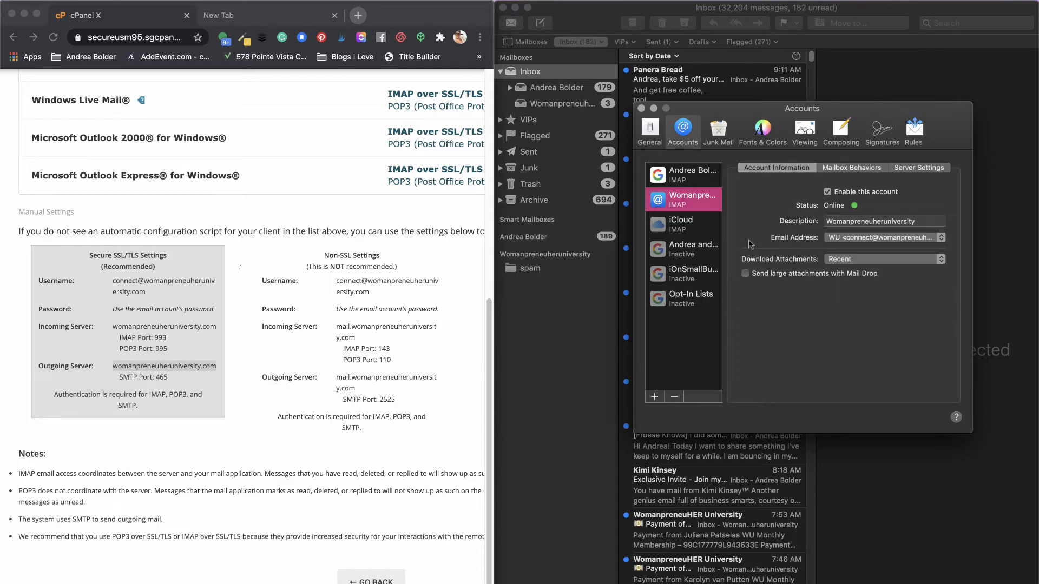
pyautogui.click(641, 108)
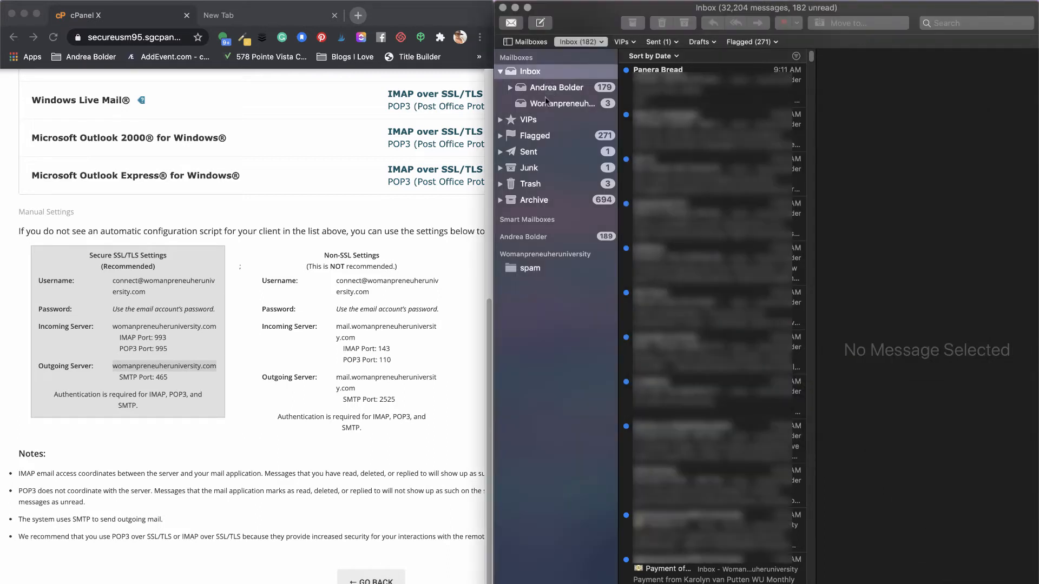
pyautogui.click(541, 103)
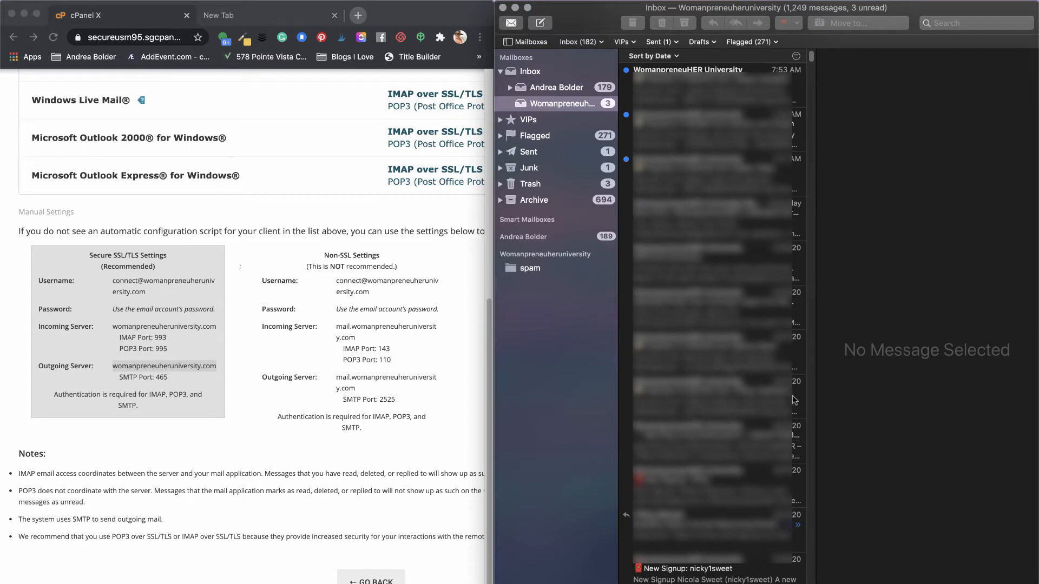
pyautogui.moveTo(812, 58); pyautogui.dragTo(798, 230)
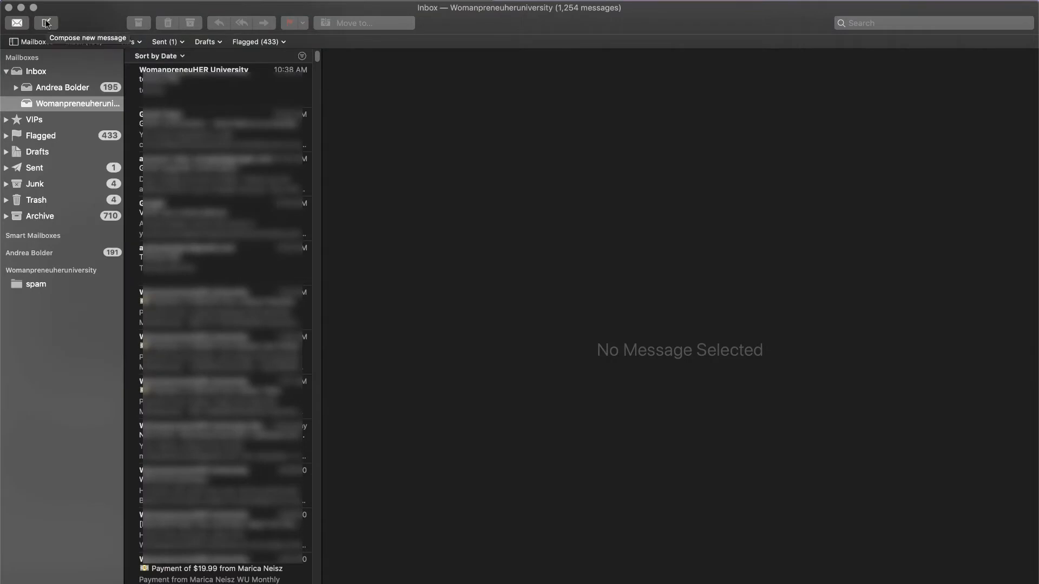
# Compose a message to the Gmail address with subject and body 'Testing 123'
pyautogui.click(47, 23)
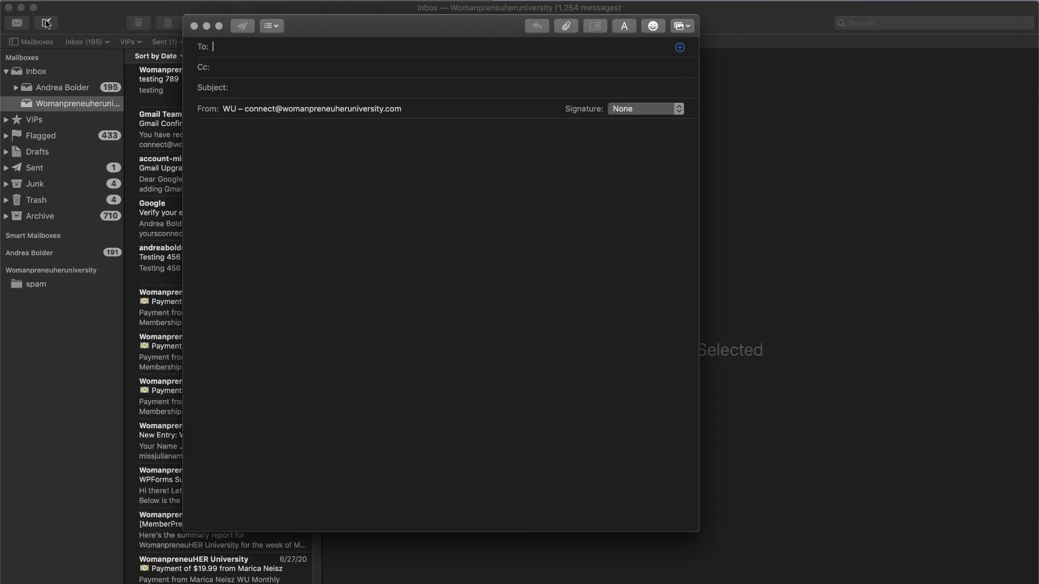
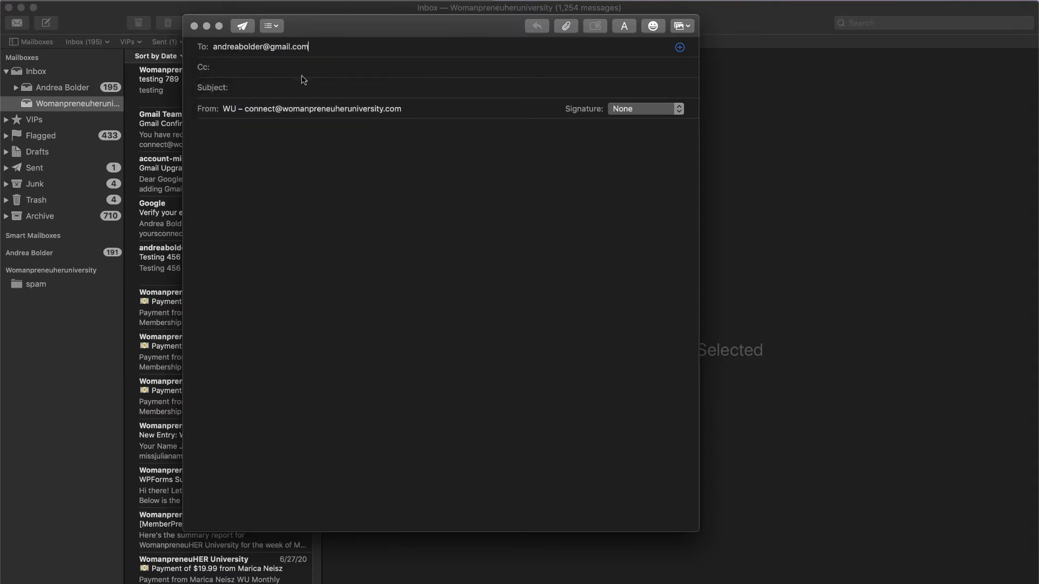
pyautogui.click(264, 81)
pyautogui.write('Testing 123')
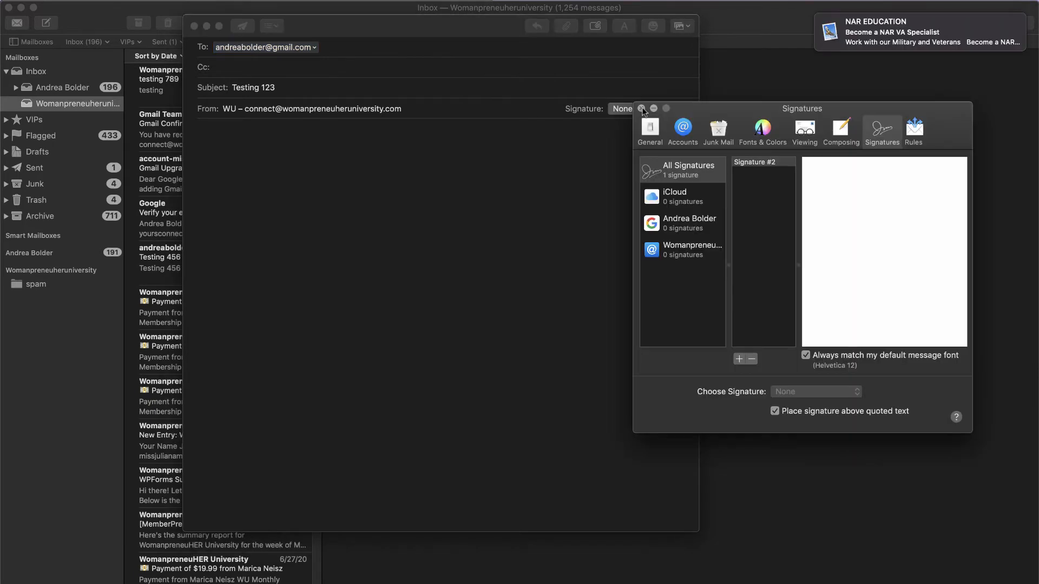
pyautogui.click(252, 149)
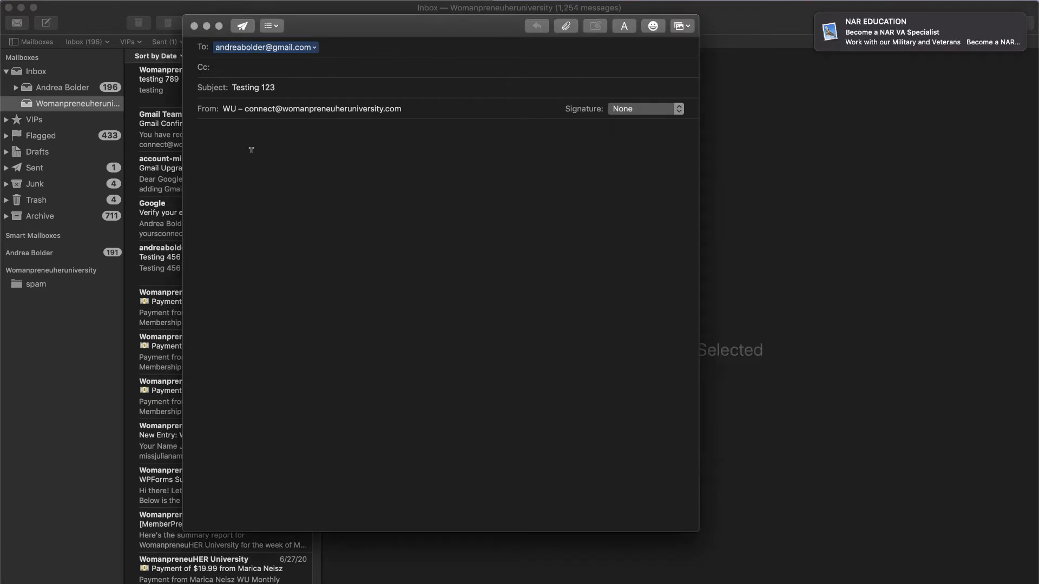
pyautogui.write('Testing 123')
# Check the signature options, add the sender's name below the body, and send the email
pyautogui.click(659, 108)
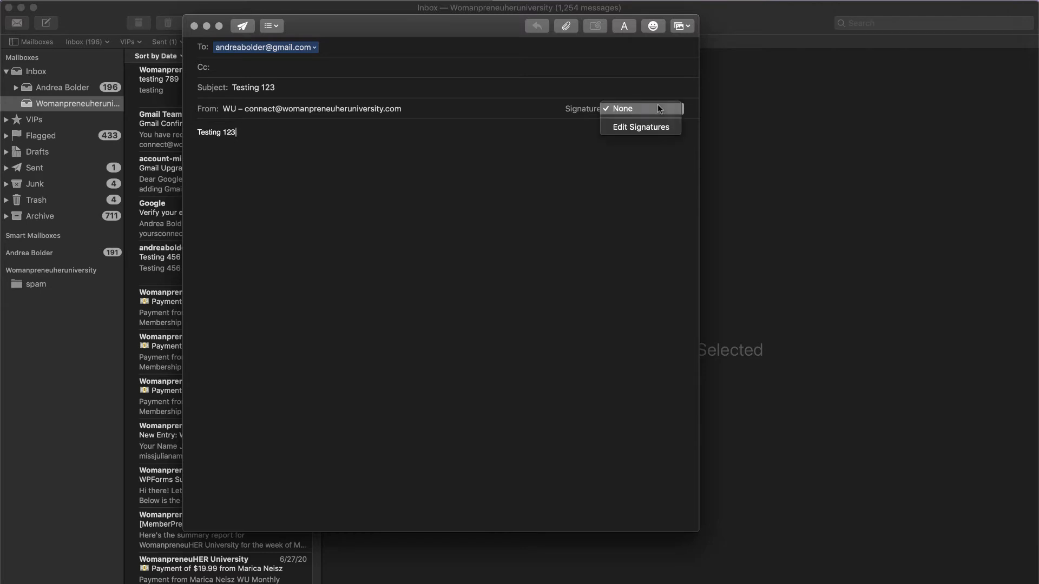
pyautogui.click(659, 129)
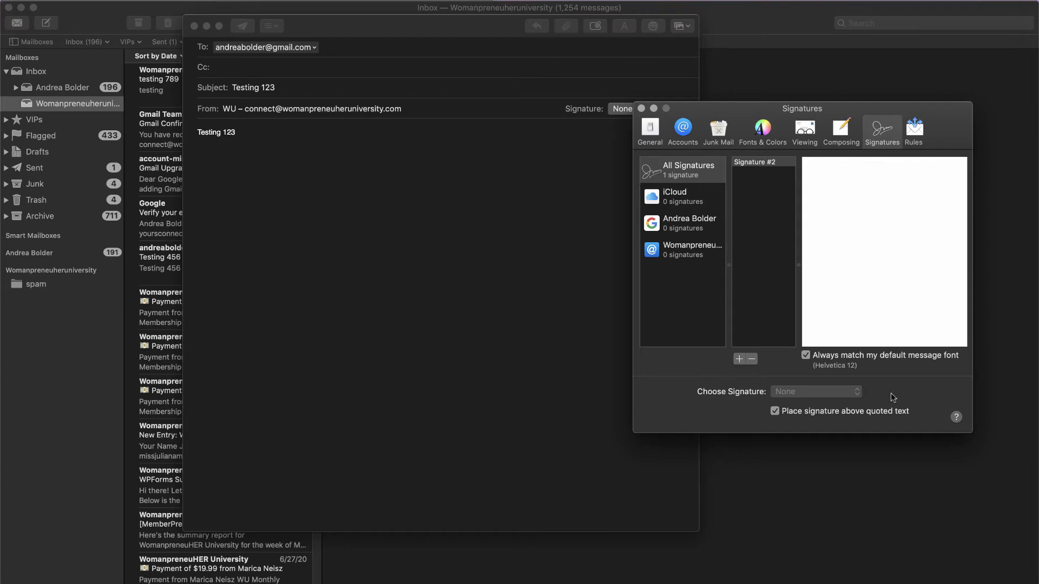
pyautogui.click(328, 262)
pyautogui.press('Return')
pyautogui.write('Andrea')
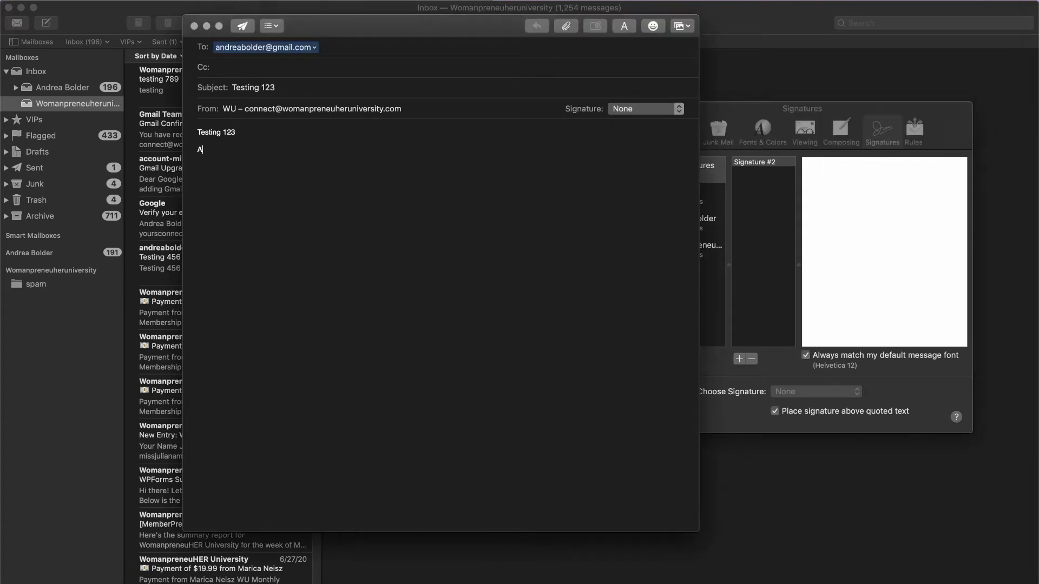
pyautogui.write(' Bolder')
pyautogui.click(243, 27)
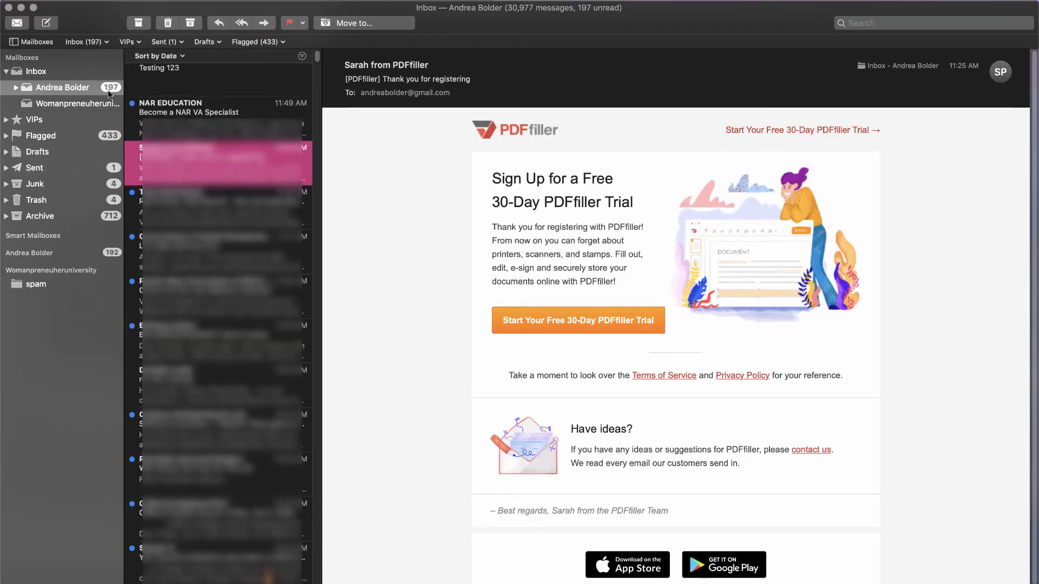
# Open the received Testing 123 email and confirm it came from the domain address
pyautogui.click(207, 85)
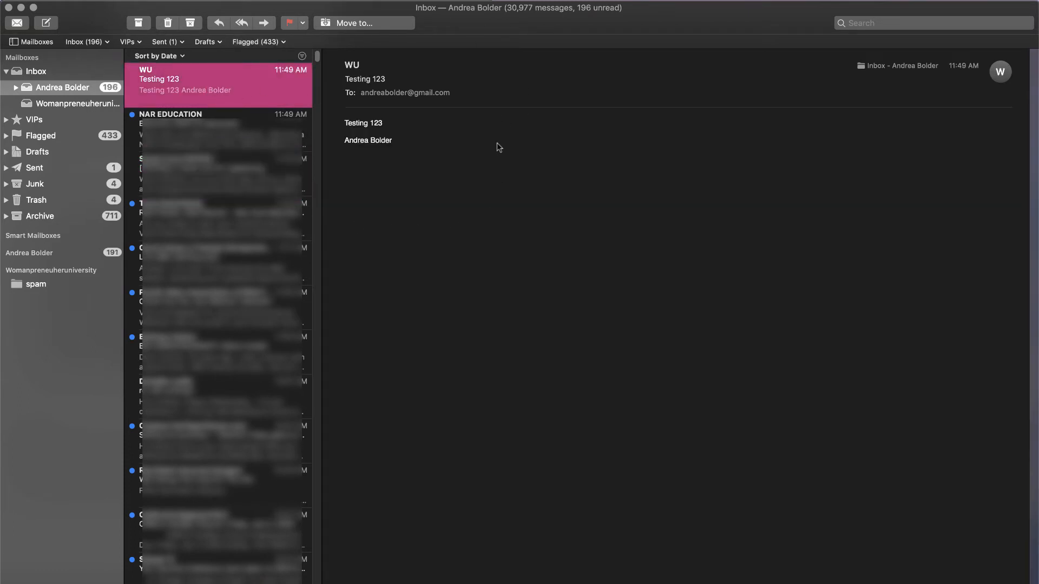
pyautogui.click(362, 66)
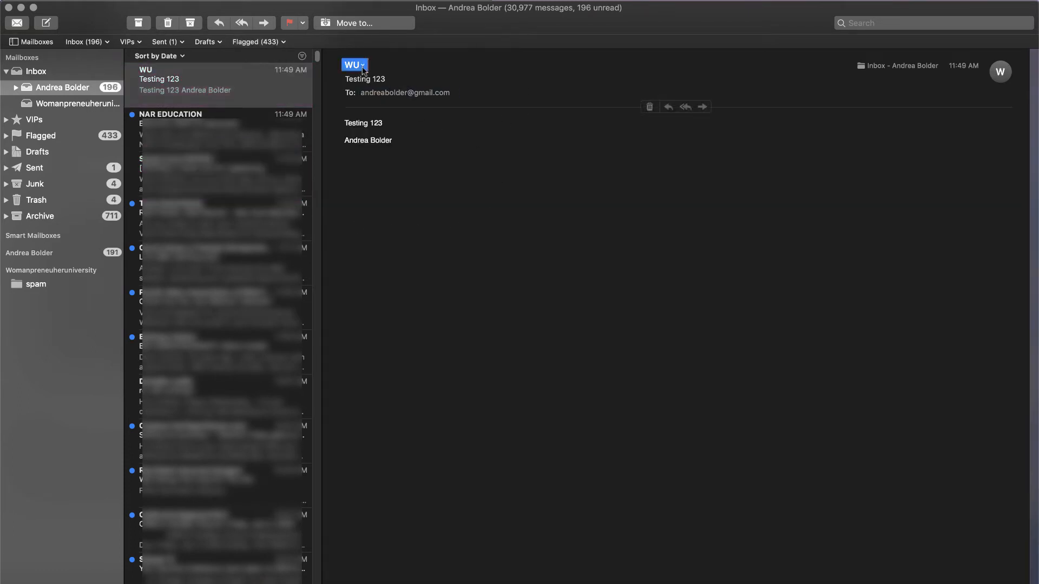
pyautogui.click(363, 68)
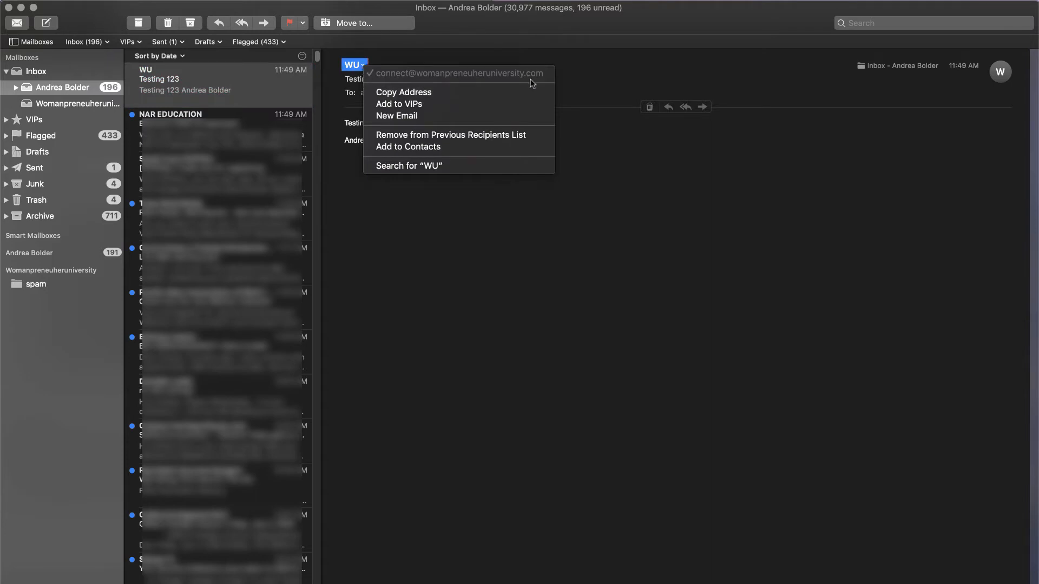
pyautogui.click(615, 163)
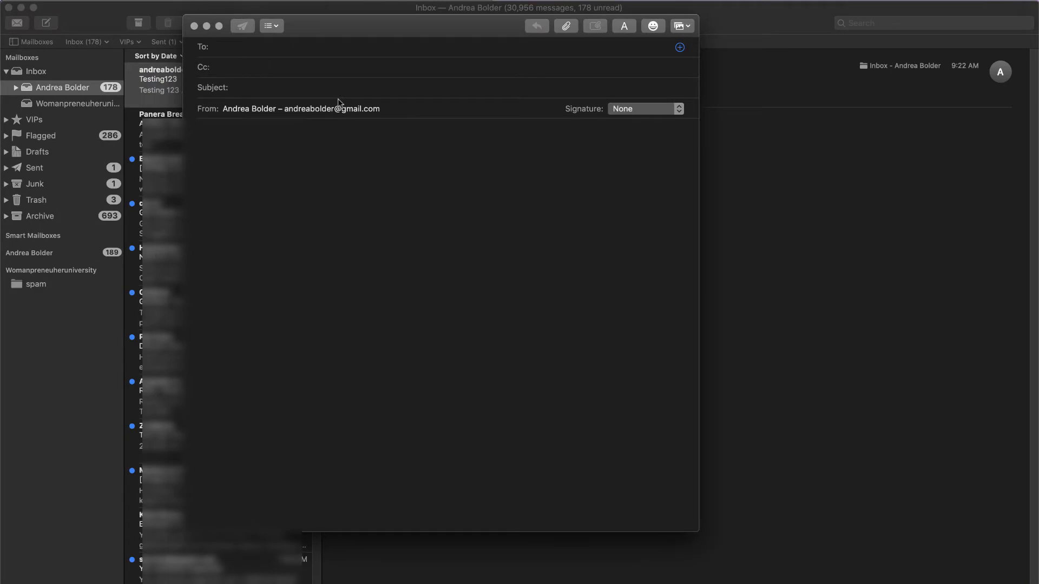
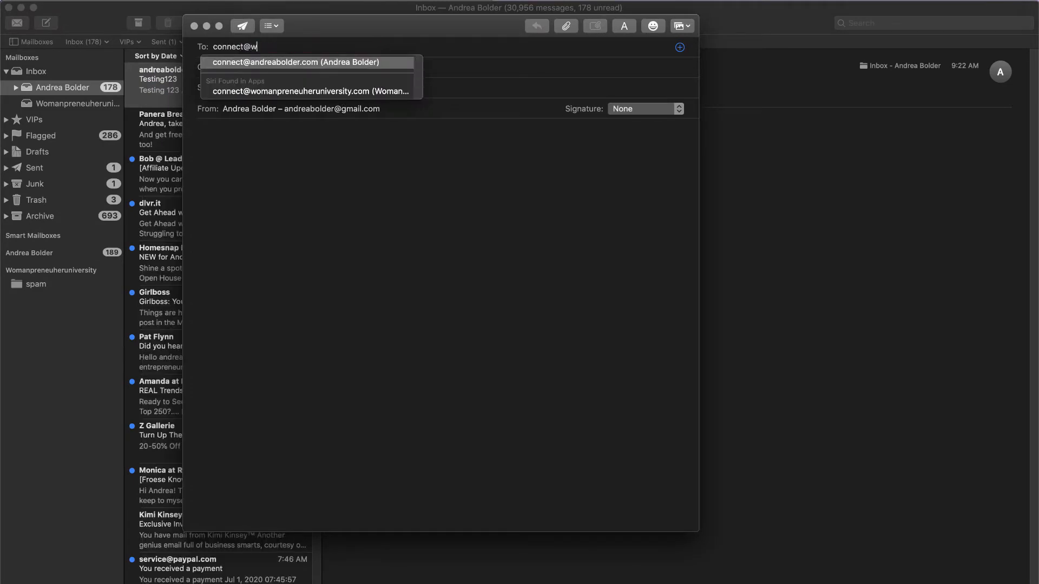
# Send a 'Testing 456' email with body 'Testing 456 WU' to the domain address
pyautogui.press('Tab')
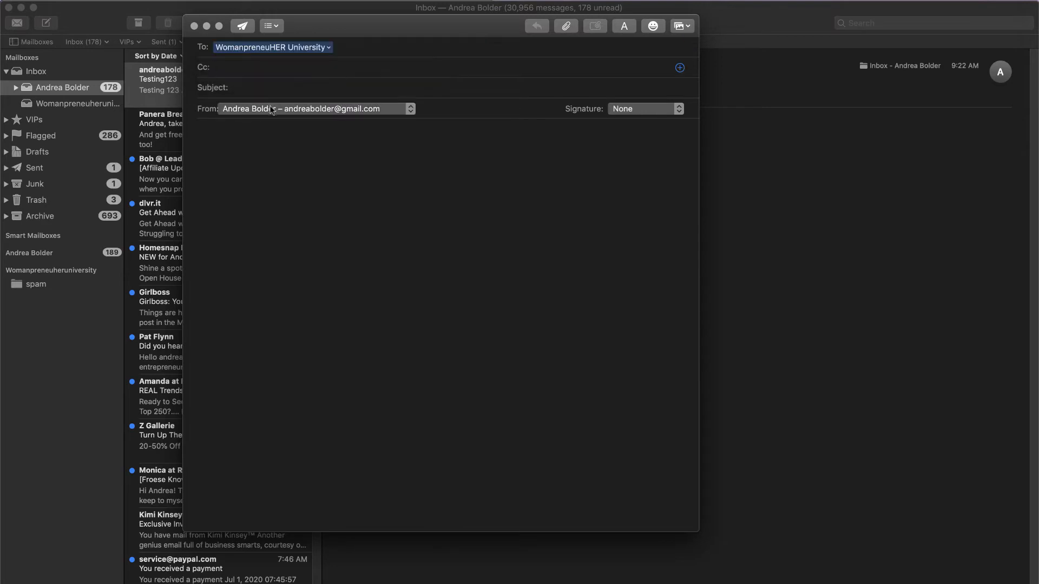
pyautogui.click(254, 88)
pyautogui.write('Tes')
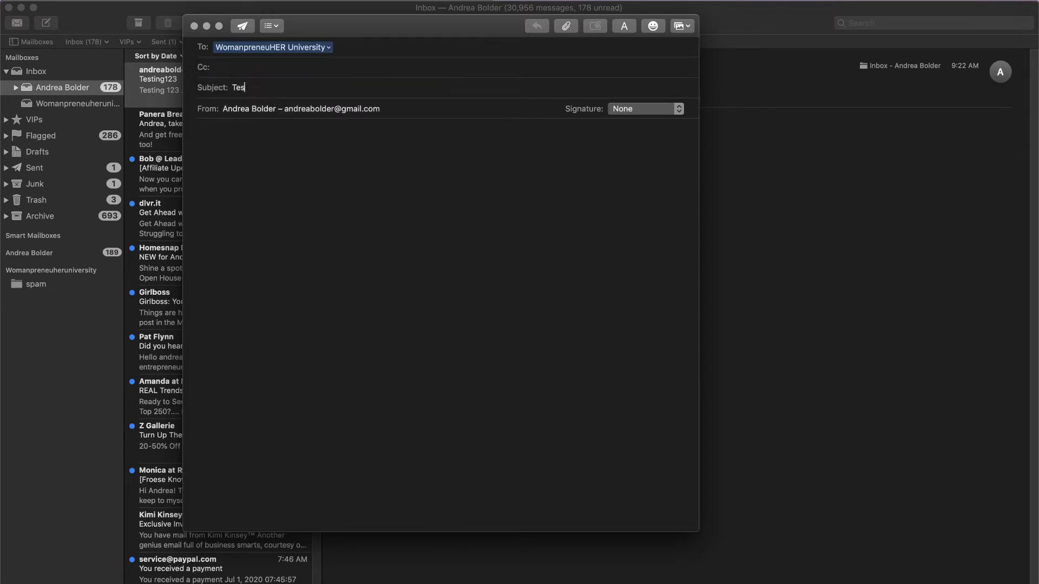
pyautogui.write('ting 456')
pyautogui.click(272, 150)
pyautogui.write('Testing 456  ')
pyautogui.write('WU')
pyautogui.click(242, 26)
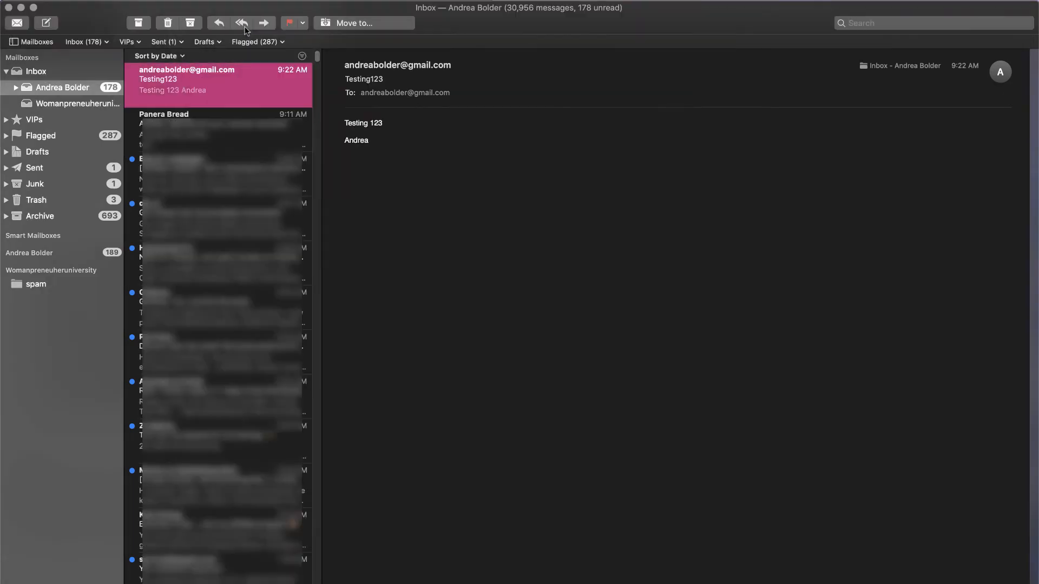
# Open the Testing 456 message from the domain inbox in its own window, then close it
pyautogui.click(71, 103)
pyautogui.doubleClick(206, 93)
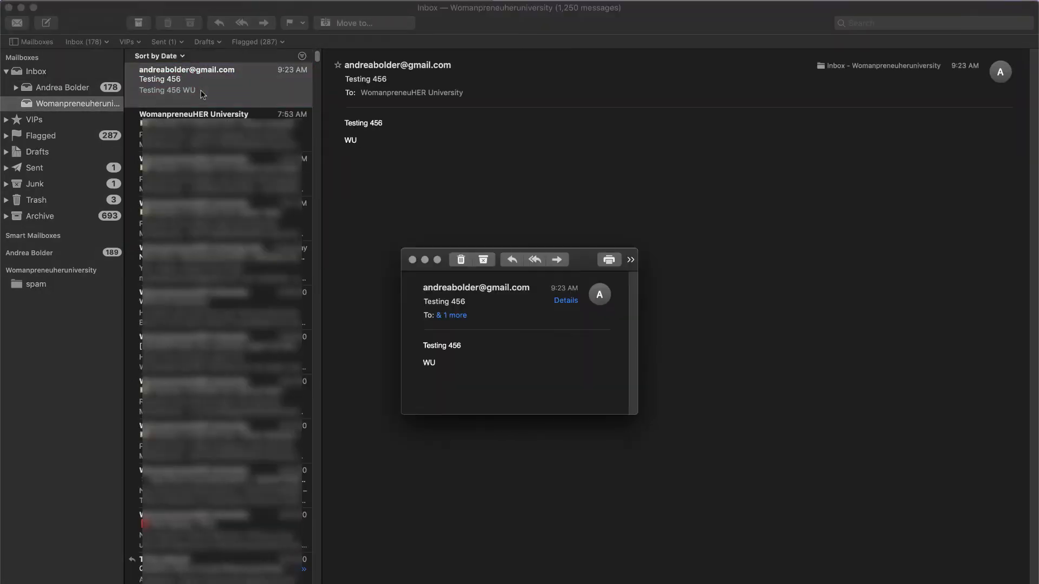
pyautogui.click(412, 260)
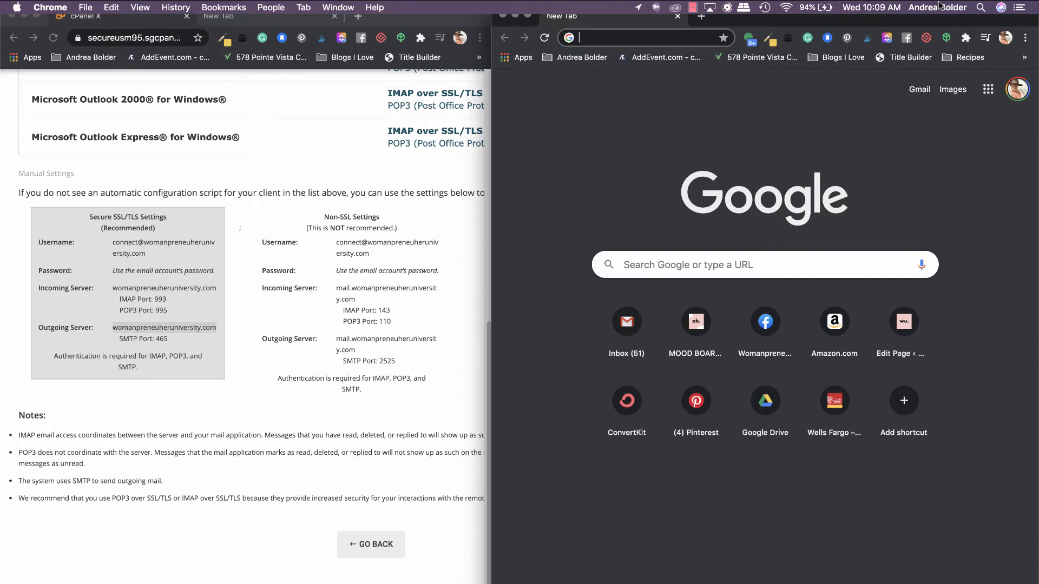
# Add another Google account from the account switcher and reveal the Create account choices
pyautogui.click(1015, 97)
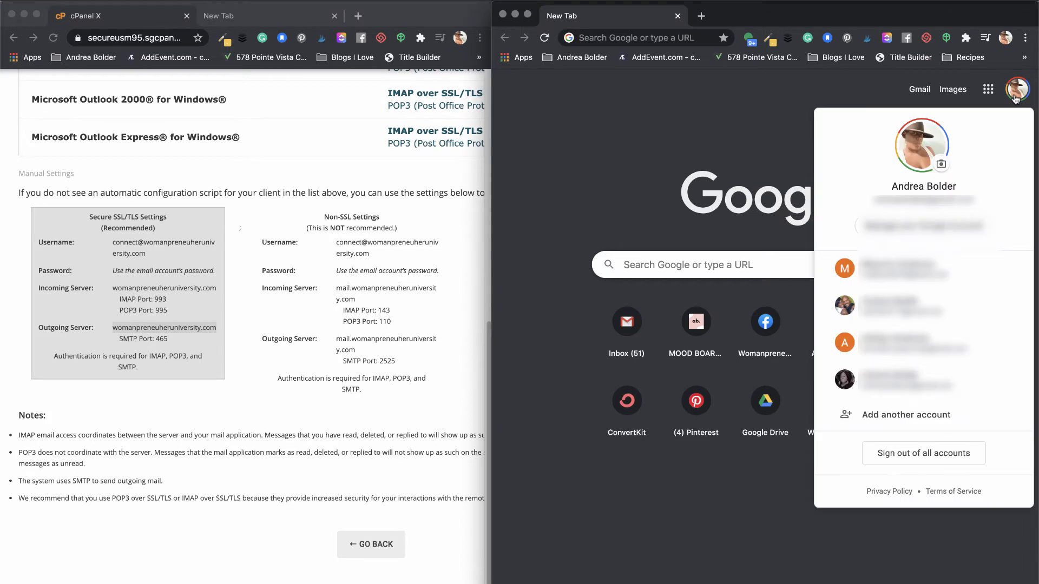
pyautogui.click(906, 416)
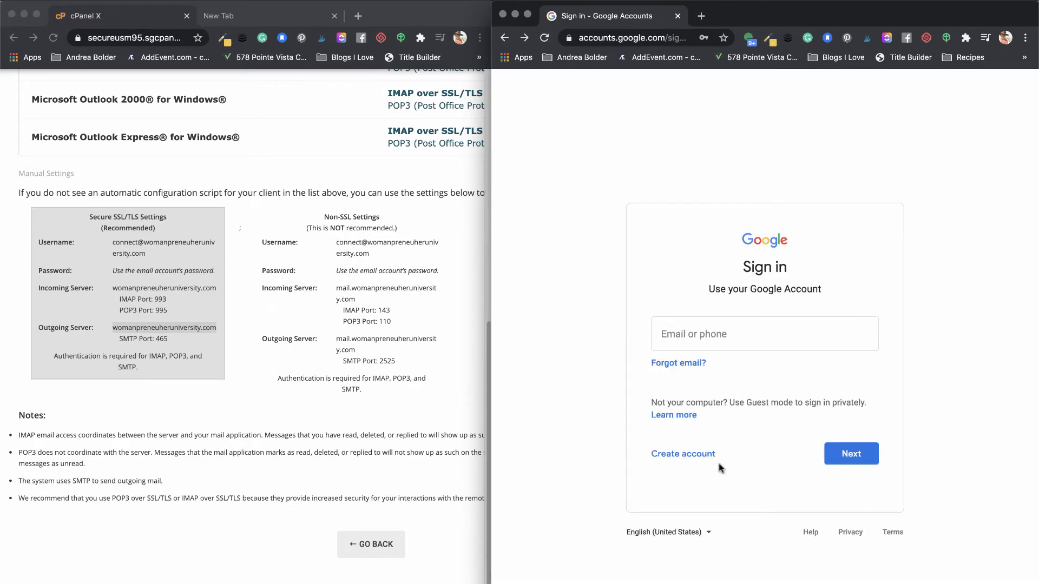
pyautogui.click(700, 459)
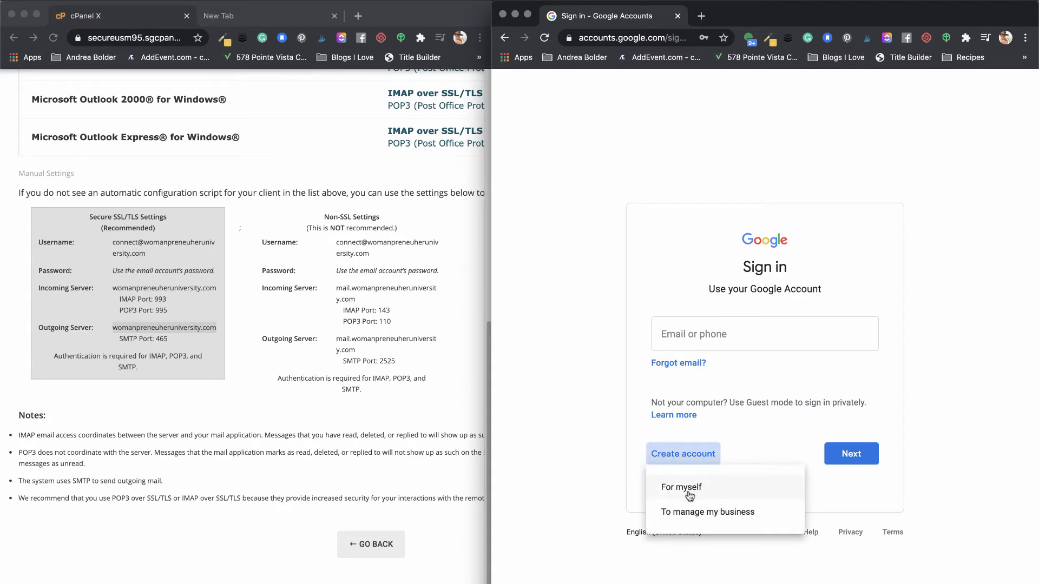
# Create the account 'To manage my business' and enter the owner's first and last name
pyautogui.click(737, 515)
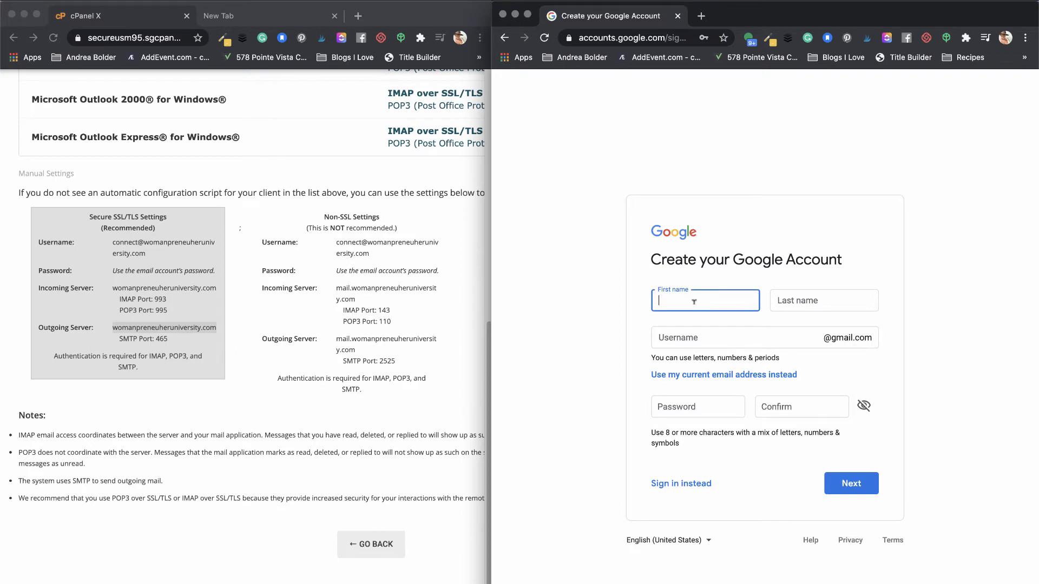
pyautogui.write('Andrea')
pyautogui.press('Tab')
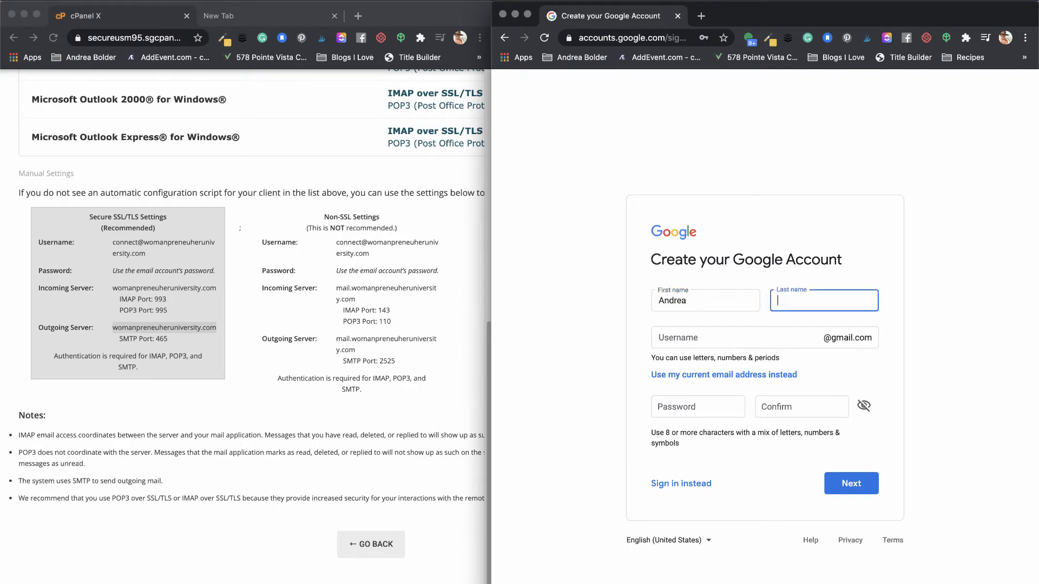
pyautogui.write('Bolder')
pyautogui.press('Tab')
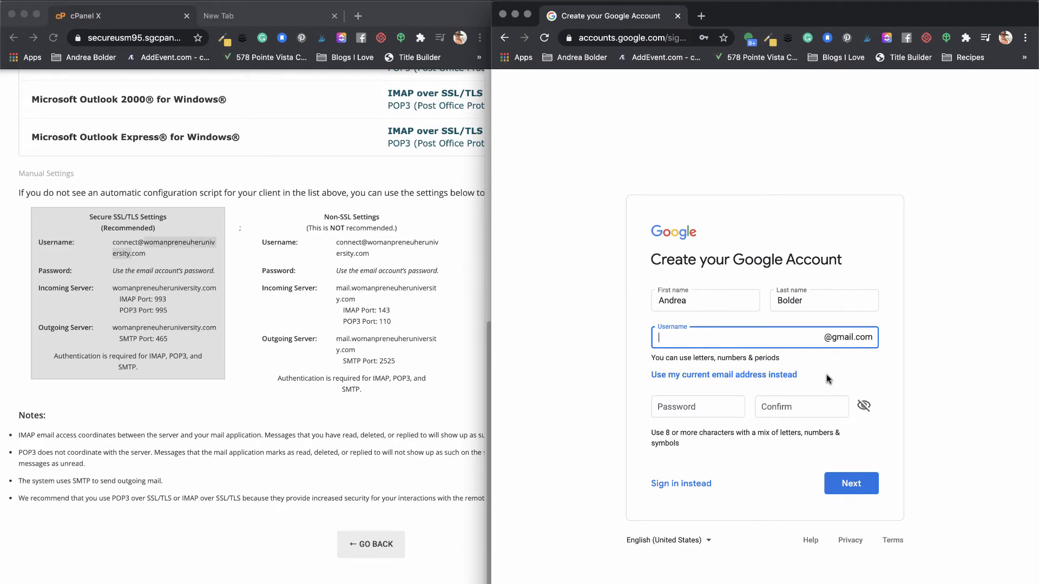
# Use the domain email address copied from the settings page as the account email, then submit
pyautogui.click(786, 375)
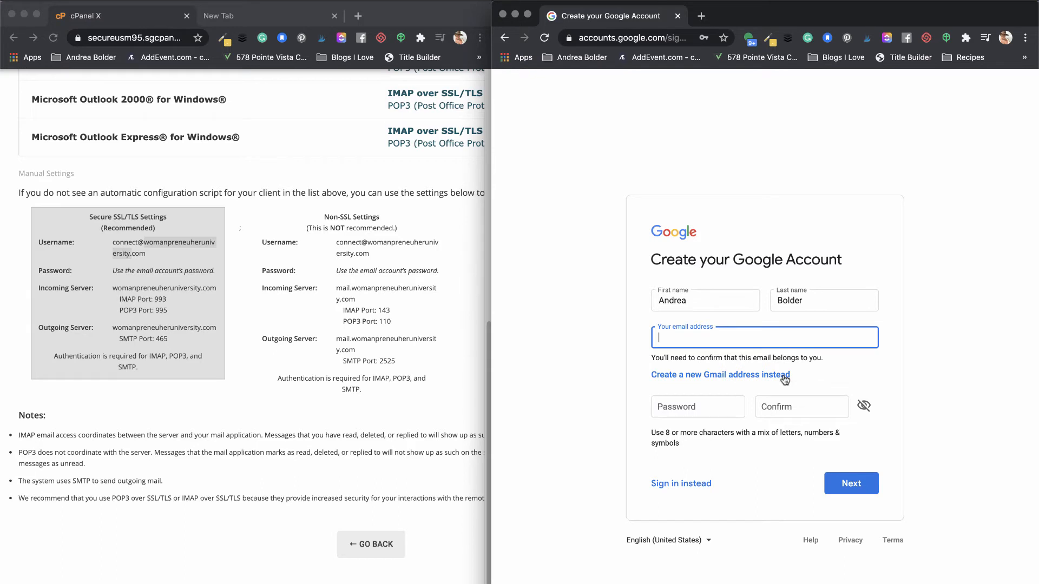
pyautogui.click(145, 255)
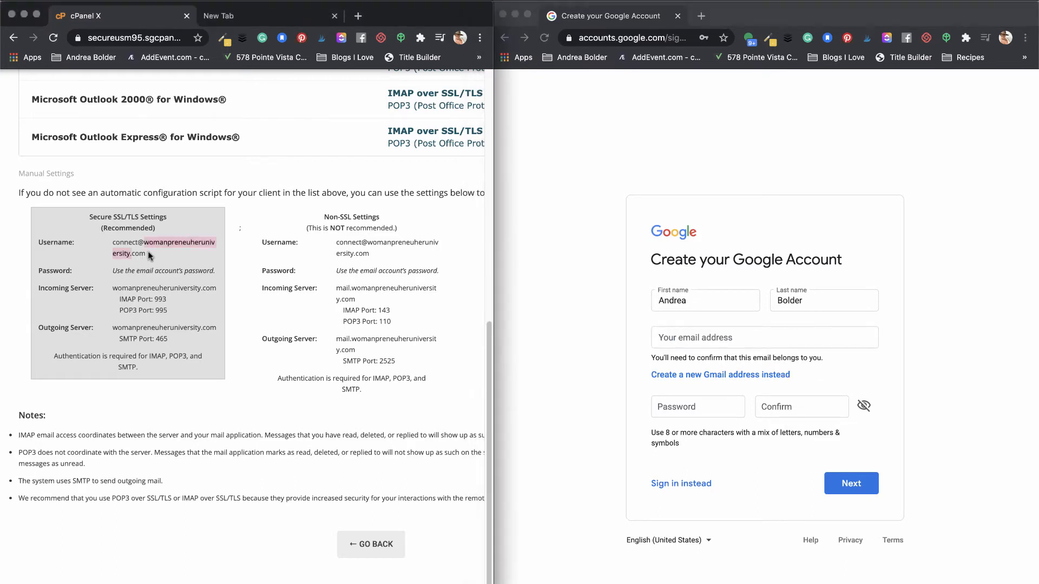
pyautogui.moveTo(146, 255); pyautogui.dragTo(113, 242)
pyautogui.press('super+c')
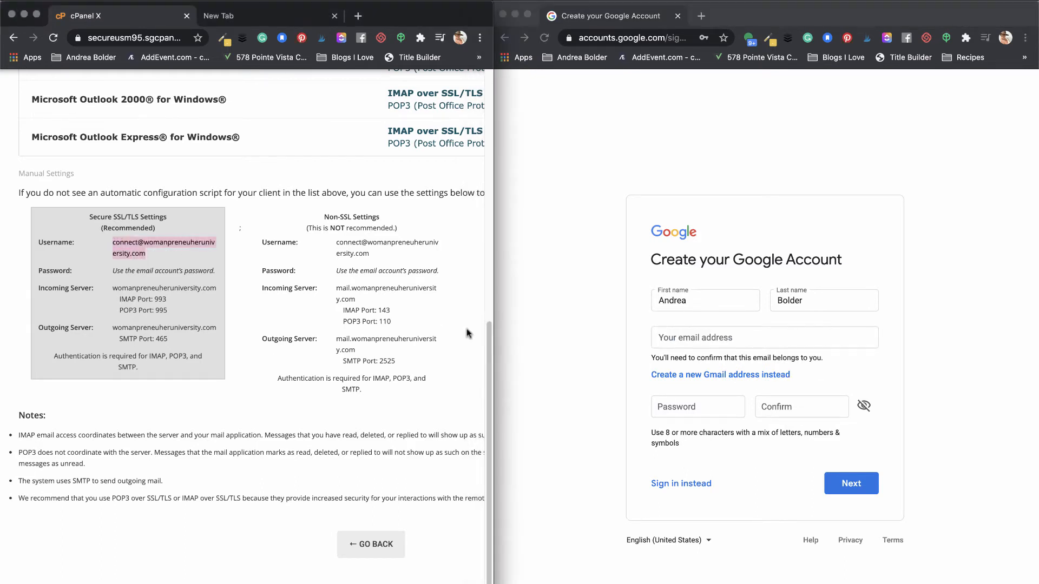
pyautogui.click(695, 343)
pyautogui.press('super+v')
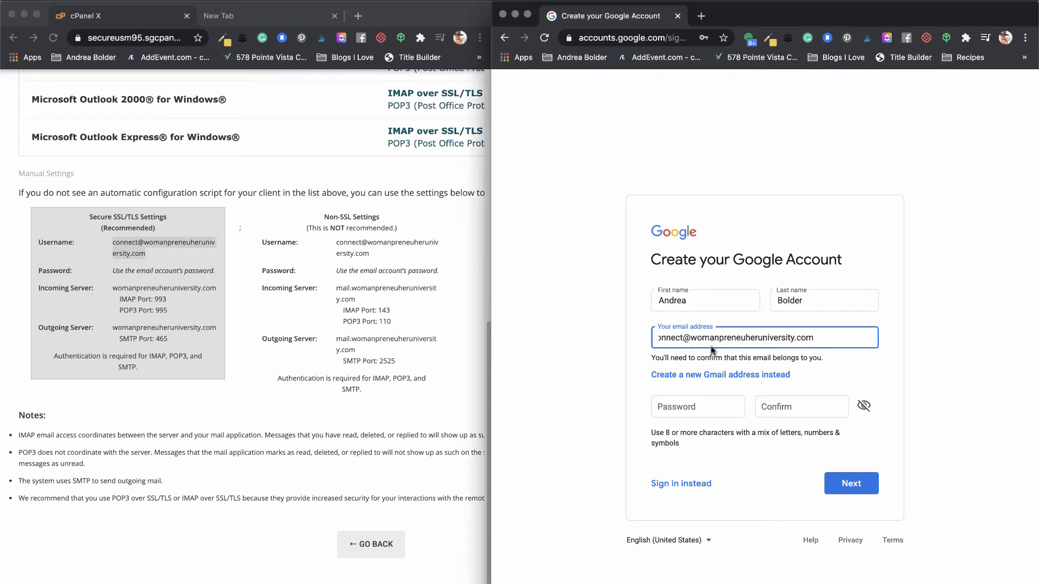
pyautogui.click(660, 338)
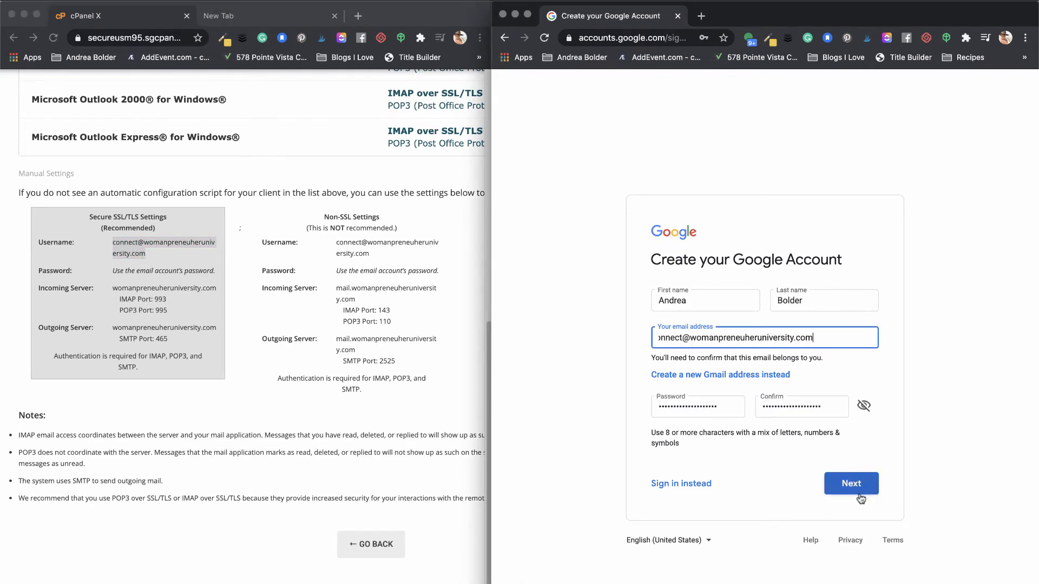
pyautogui.write('m')
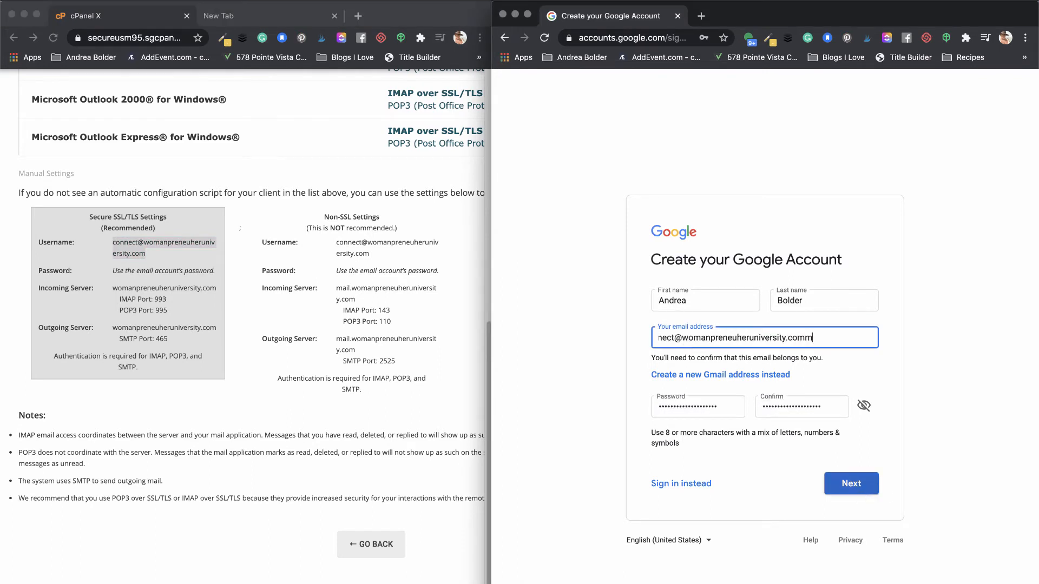
pyautogui.press('BackSpace')
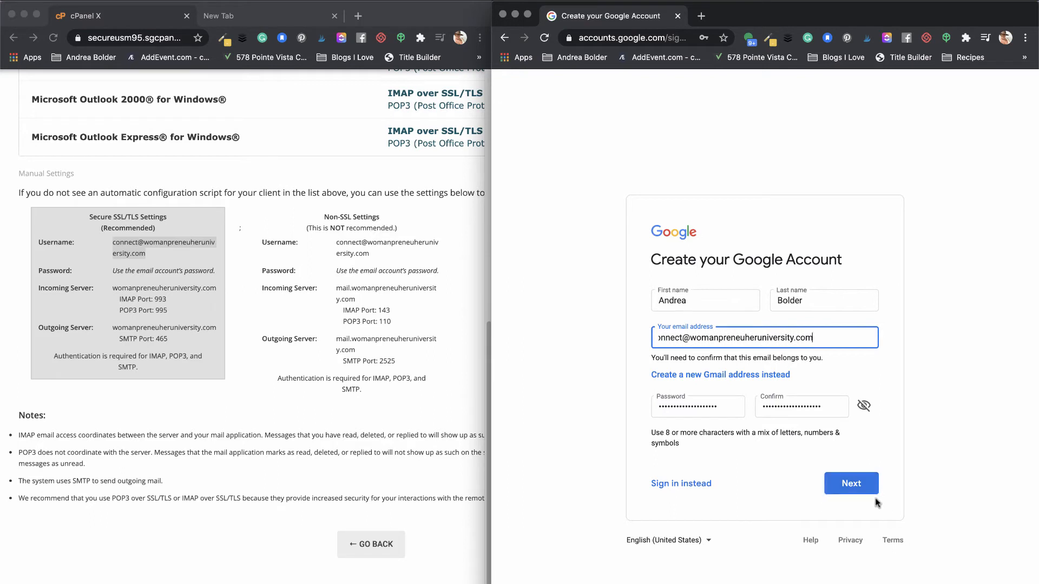
pyautogui.click(855, 484)
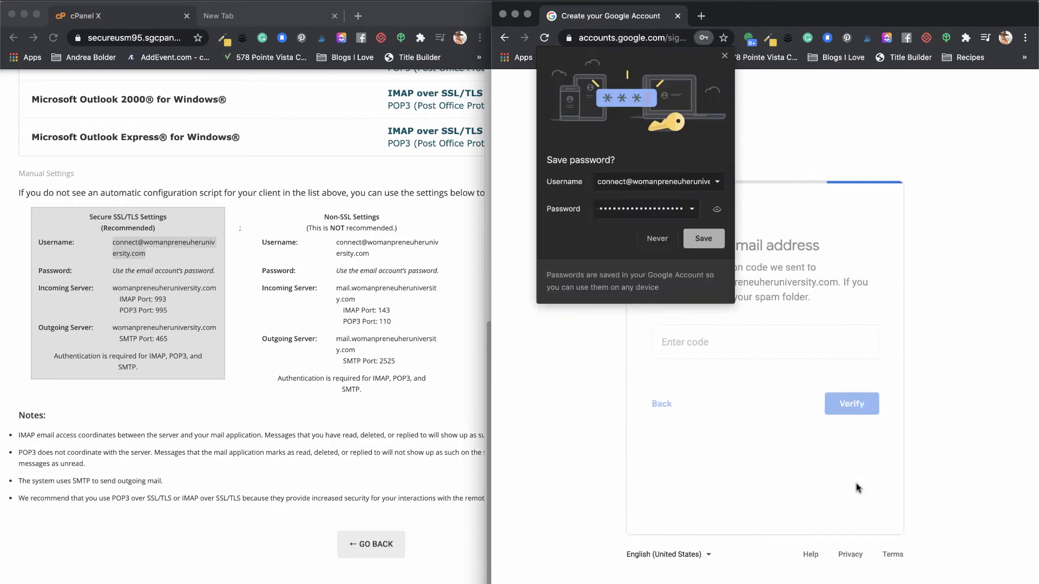
pyautogui.click(660, 241)
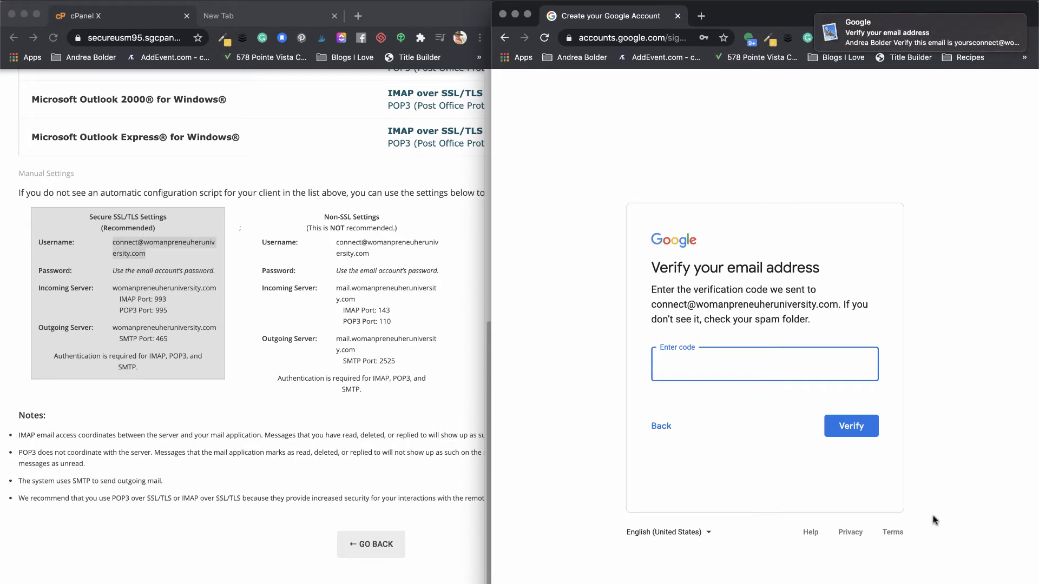
pyautogui.click(964, 44)
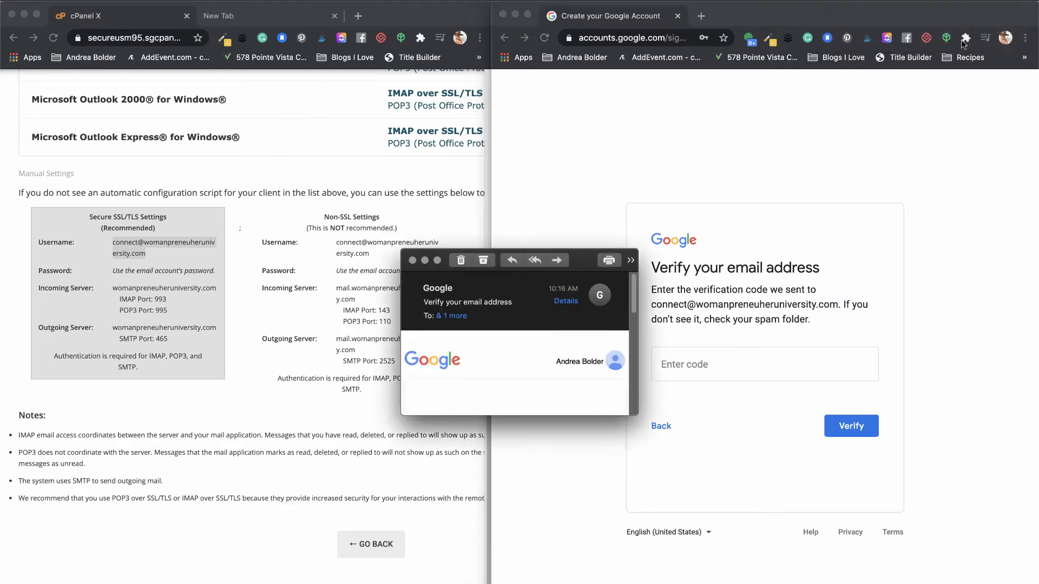
pyautogui.moveTo(586, 262); pyautogui.dragTo(653, 13)
pyautogui.moveTo(701, 161); pyautogui.dragTo(1031, 582)
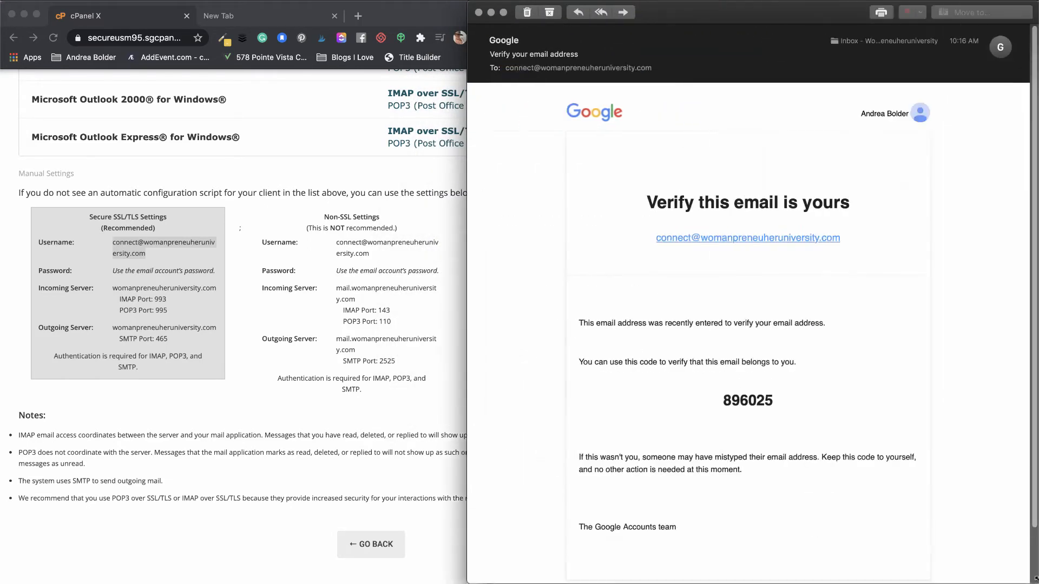
pyautogui.moveTo(797, 406); pyautogui.dragTo(692, 399)
pyautogui.press('super+c')
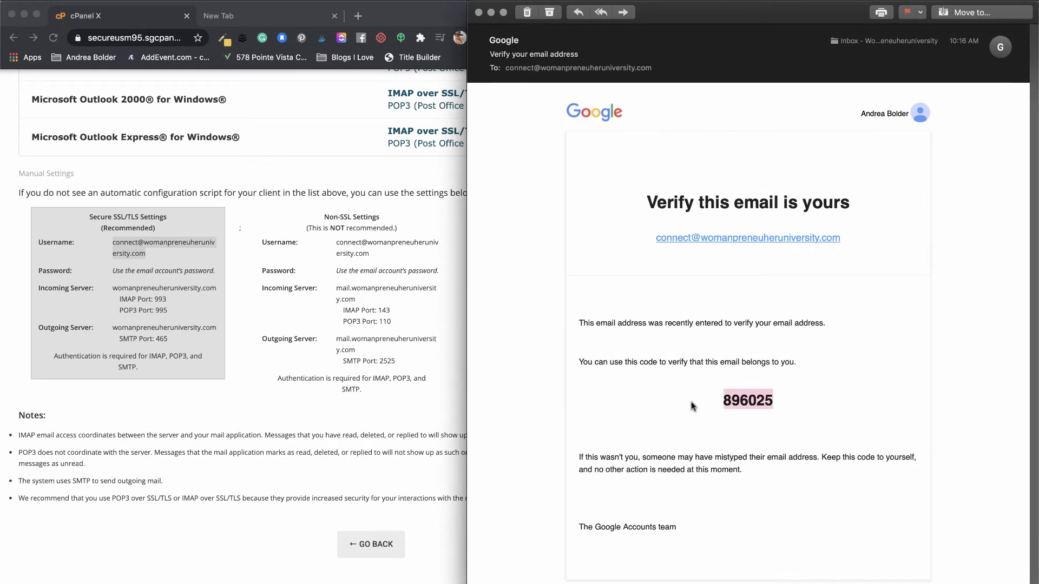
pyautogui.press('super+m')
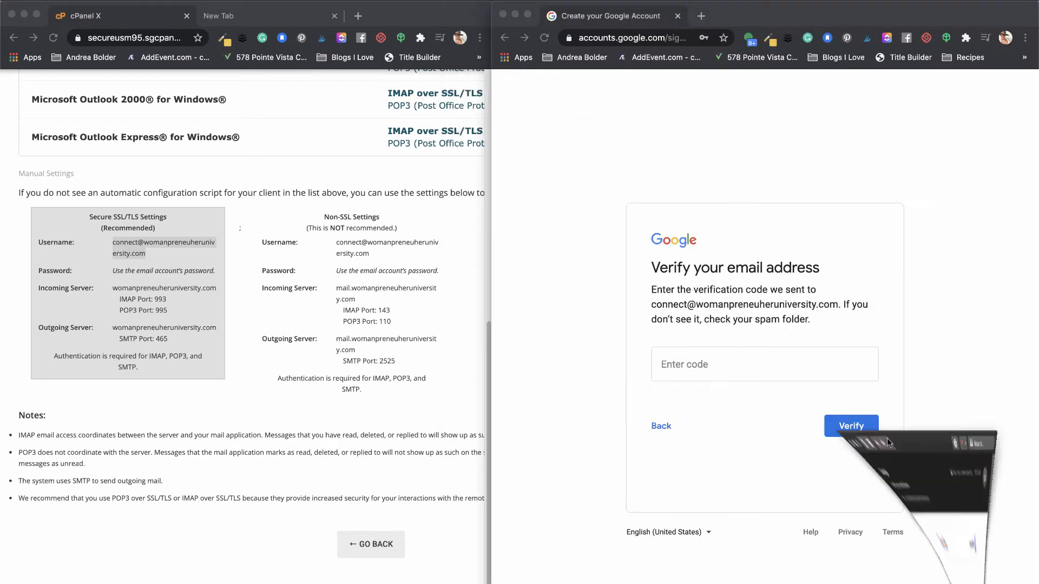
pyautogui.click(756, 370)
pyautogui.press('super+v')
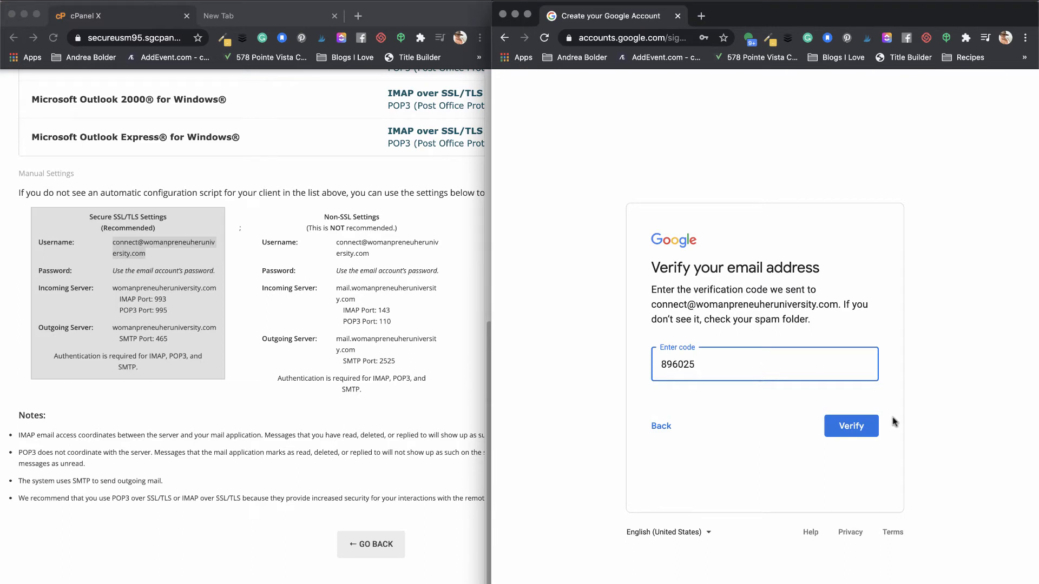
# Verify the email and request an SMS code for the saved phone number
pyautogui.click(856, 429)
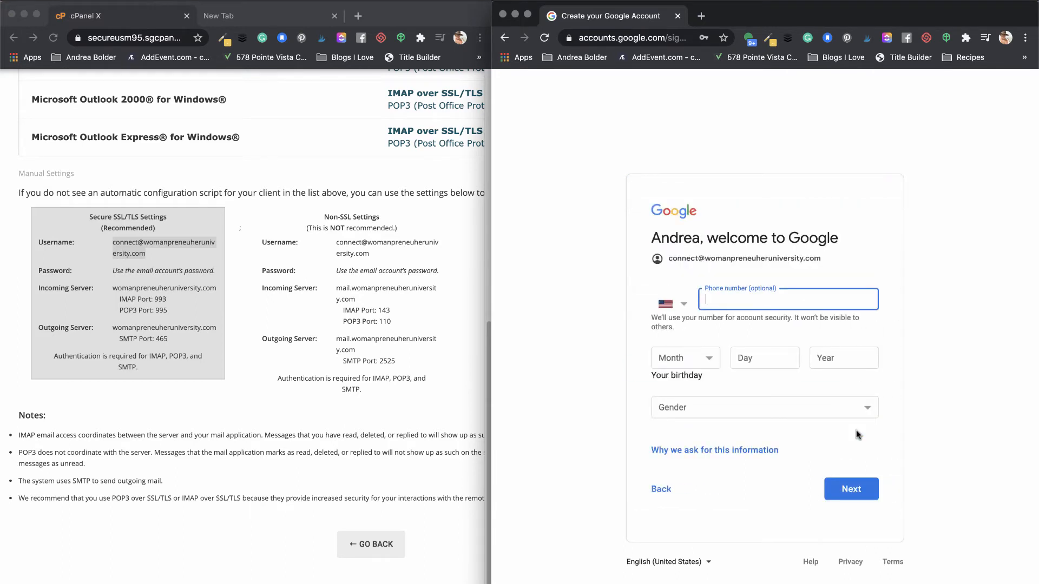
pyautogui.write('**')
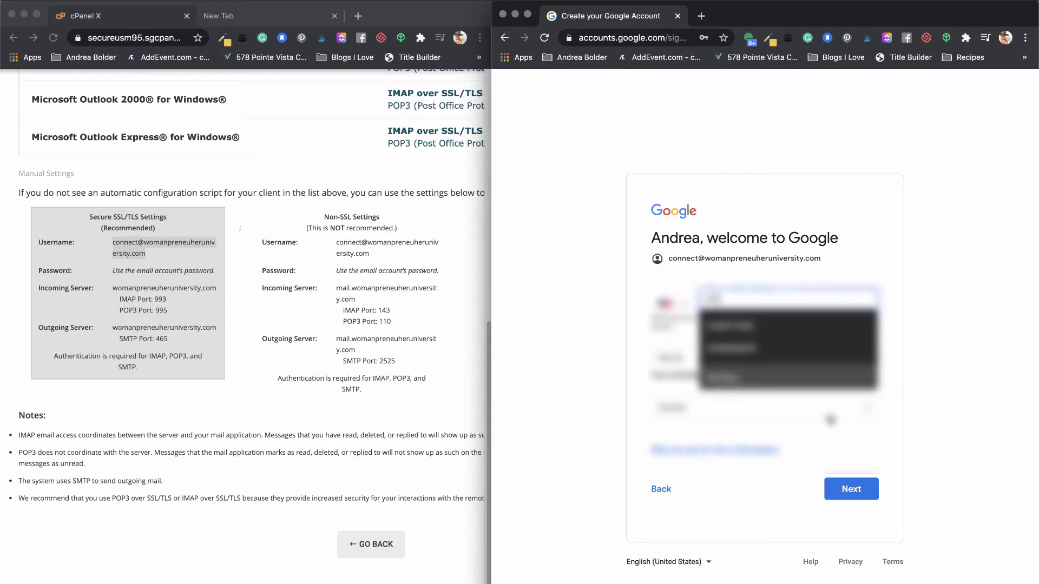
pyautogui.click(760, 329)
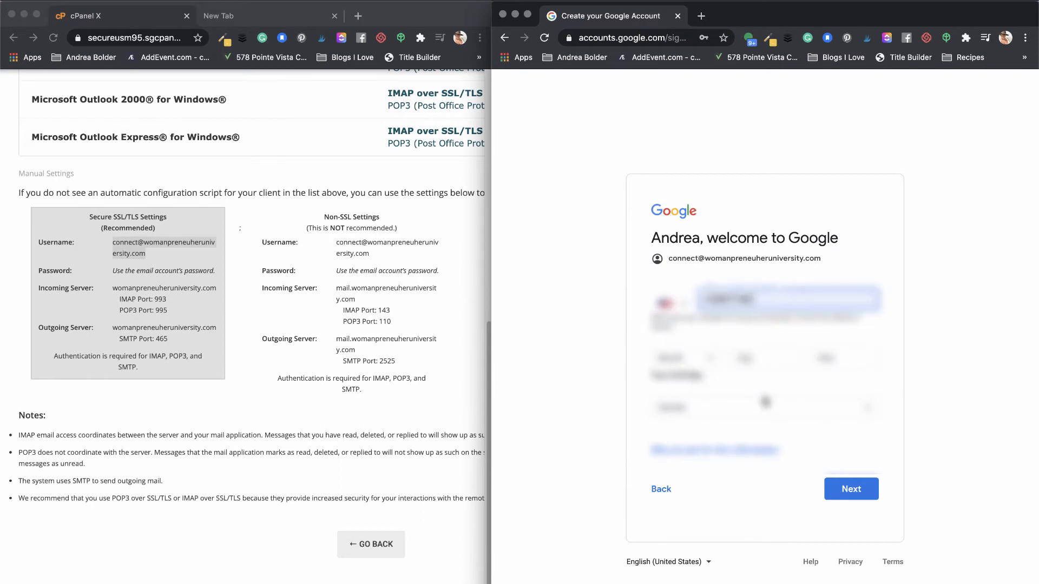
pyautogui.click(870, 488)
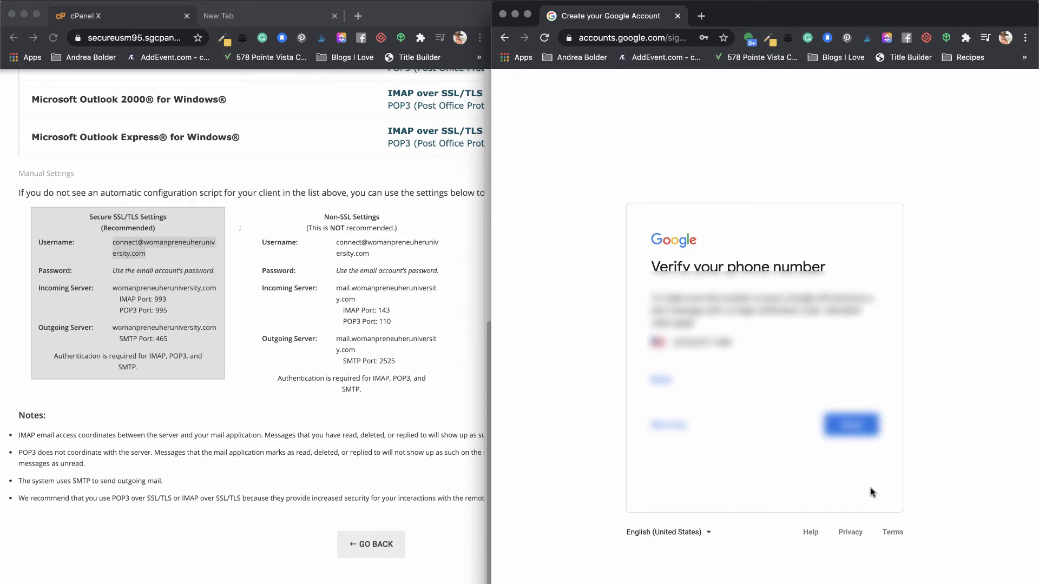
pyautogui.click(848, 432)
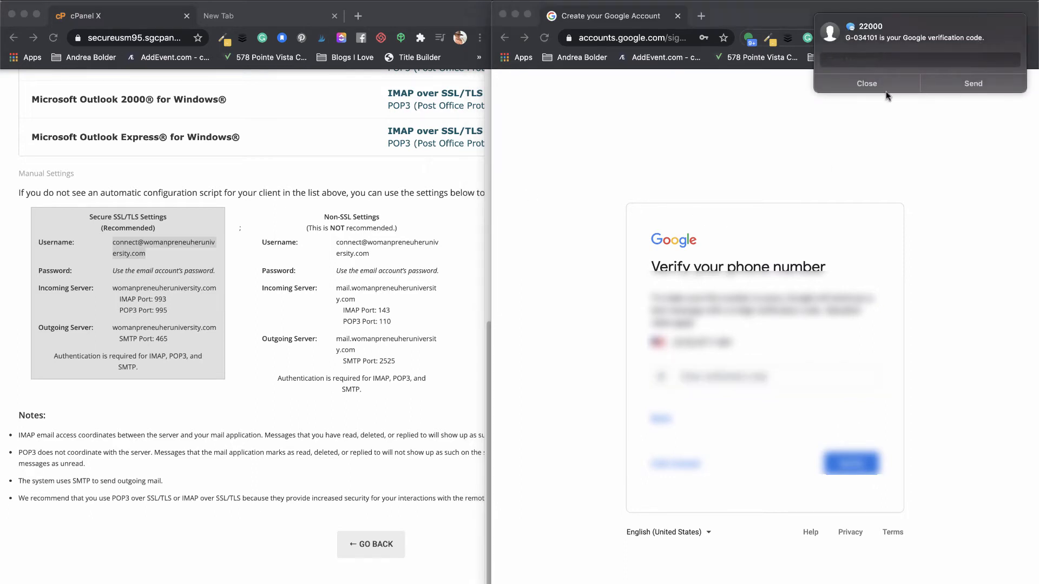
# Enter the SMS verification code, submit it, and skip the extra phone-number features
pyautogui.click(883, 87)
pyautogui.click(774, 376)
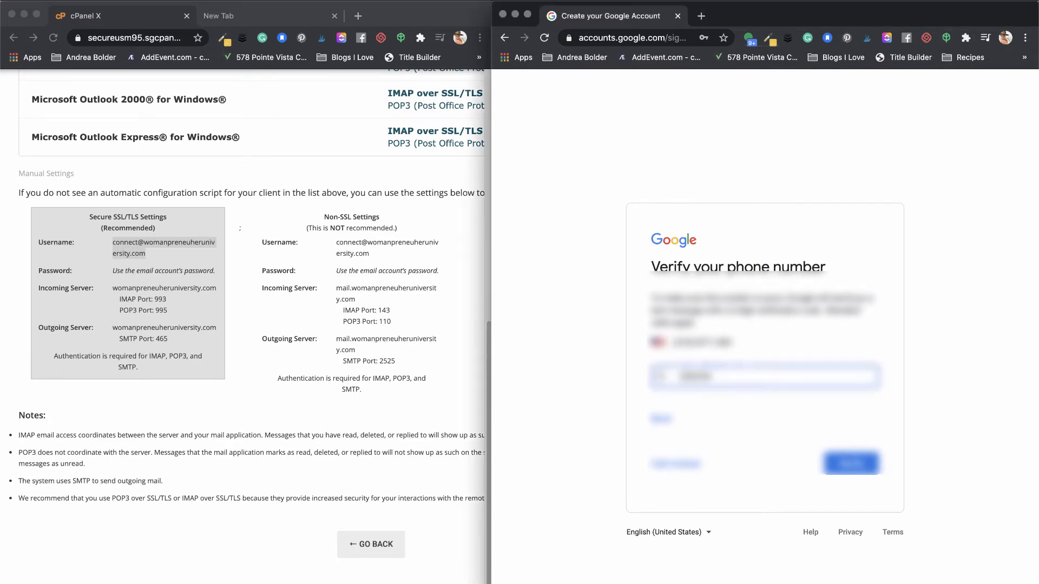
pyautogui.click(860, 472)
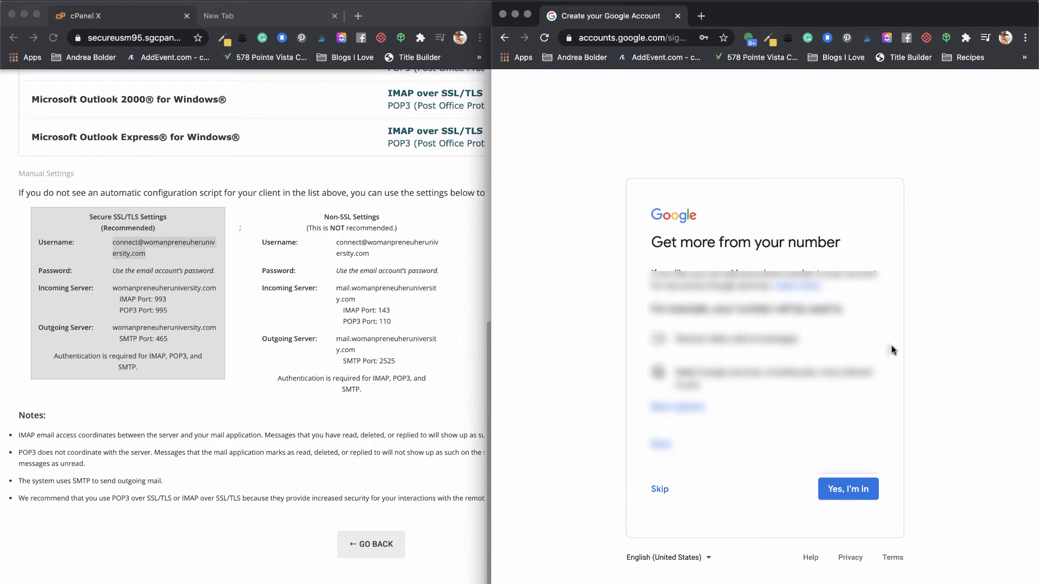
pyautogui.click(660, 490)
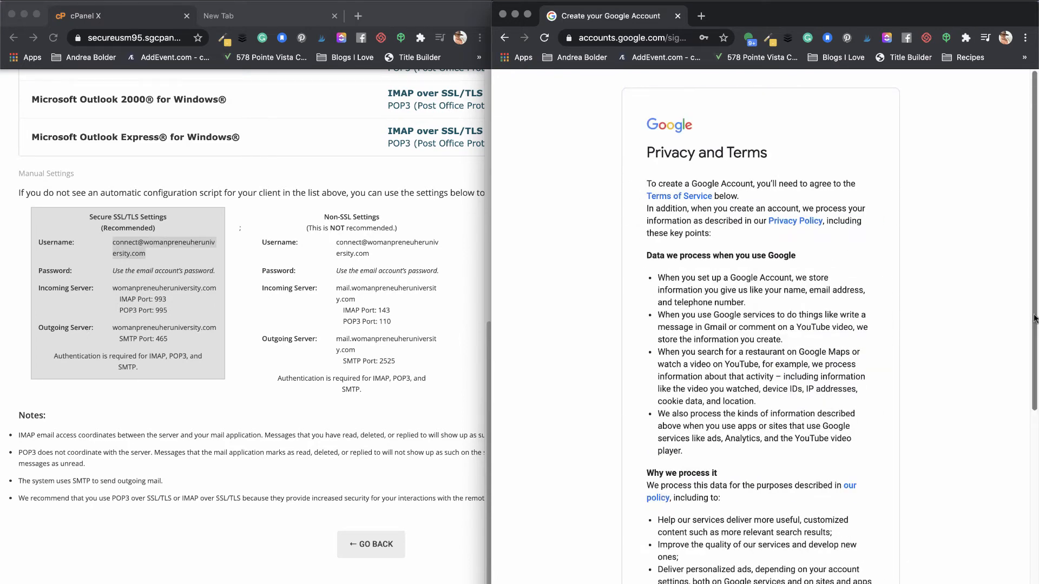
# Scroll through and accept the Privacy and Terms, then go to Gmail from Google's home page
pyautogui.moveTo(1035, 318); pyautogui.dragTo(1001, 582)
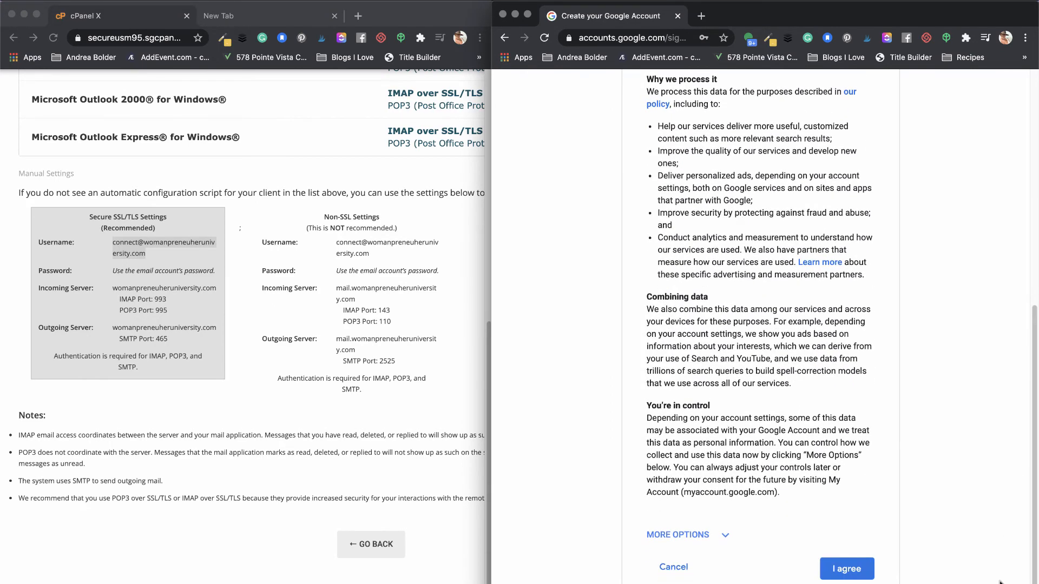
pyautogui.click(848, 569)
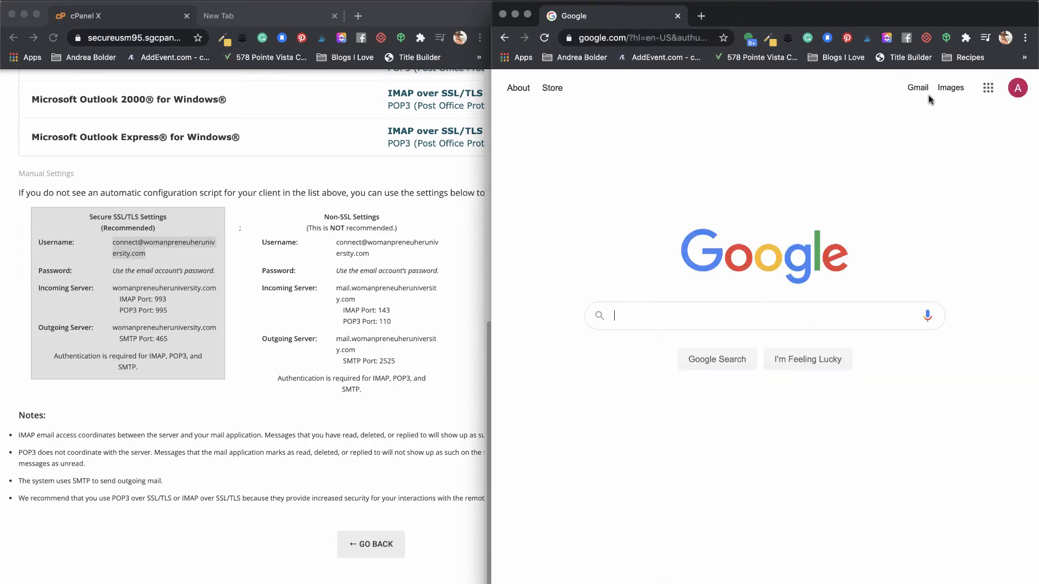
pyautogui.click(918, 88)
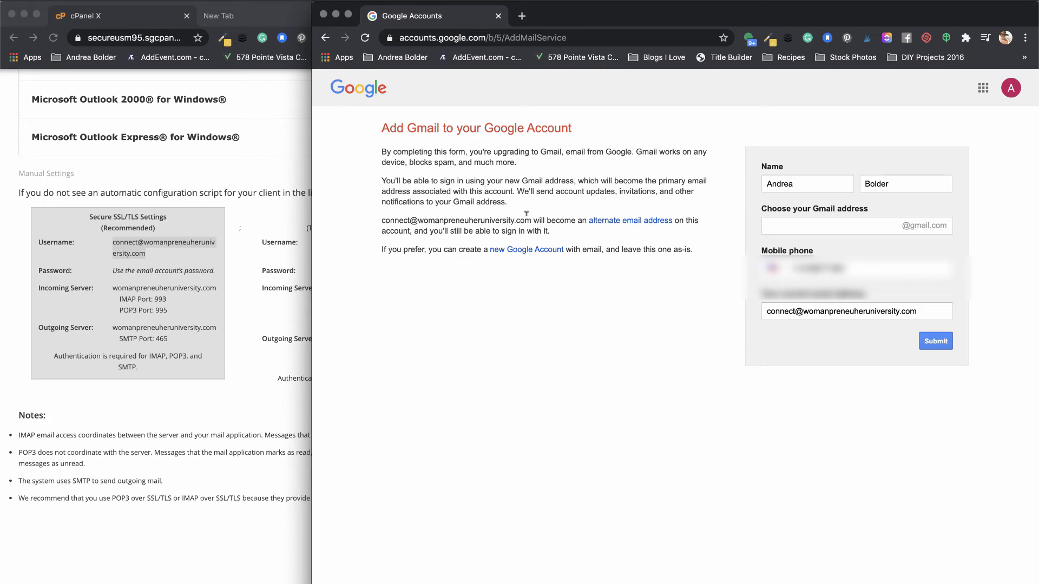
# Enter the chosen username for the new Gmail address and submit it
pyautogui.click(844, 225)
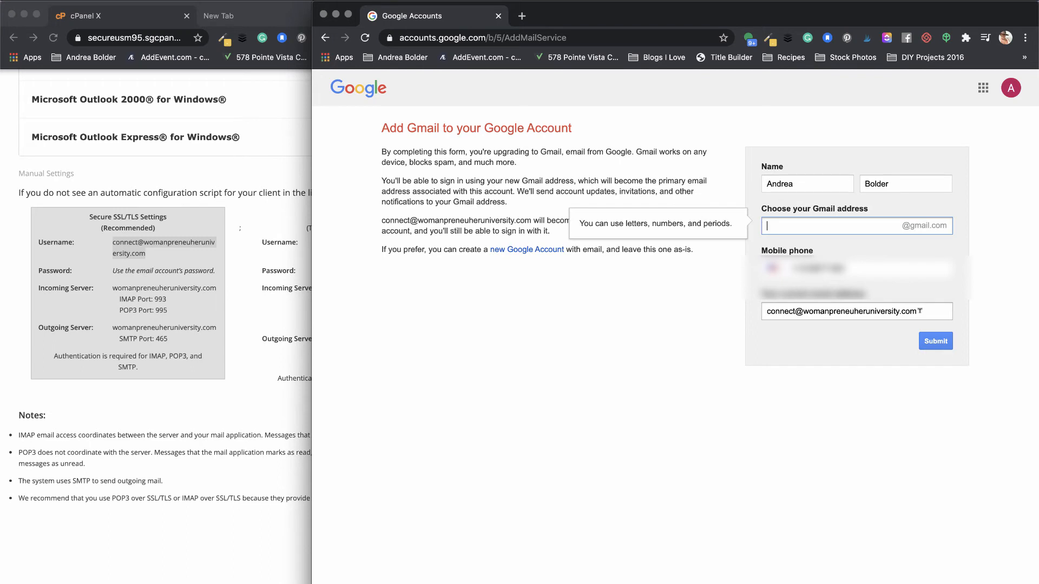
pyautogui.click(702, 272)
pyautogui.click(844, 226)
pyautogui.click(936, 342)
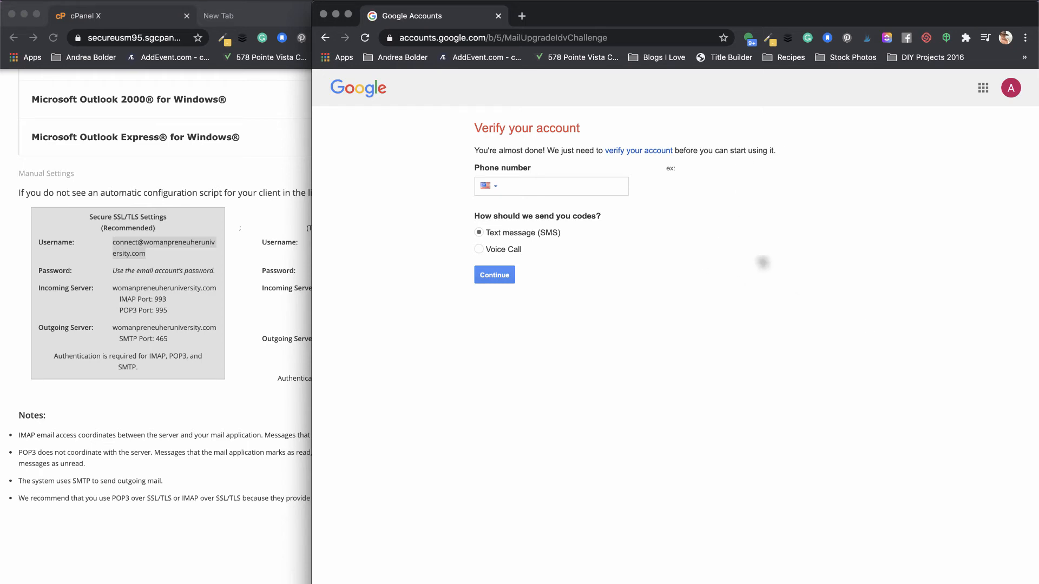
# Verify the phone number with the texted code to reach the new, empty Gmail inbox
pyautogui.click(538, 184)
pyautogui.write('***')
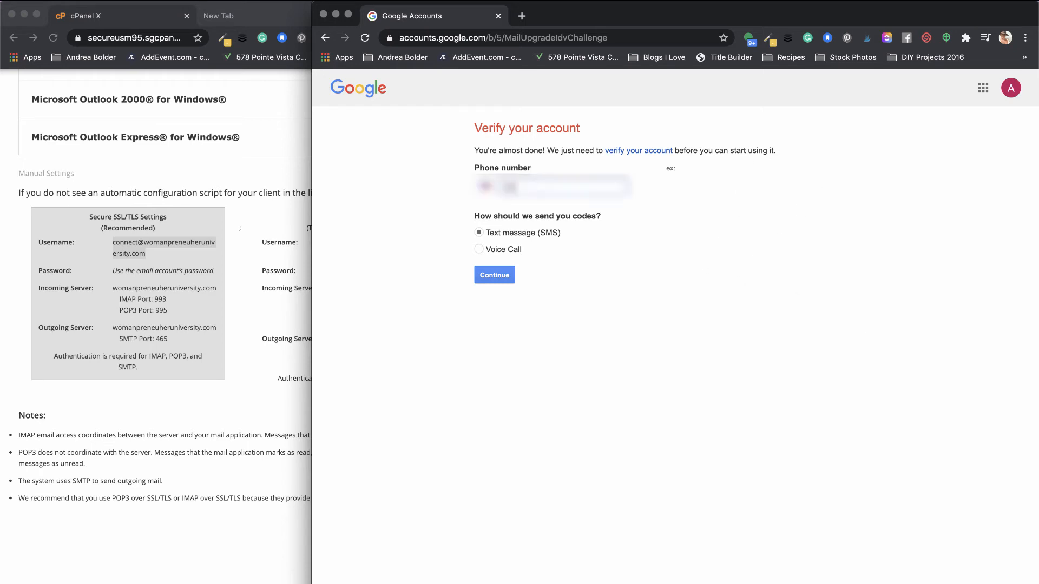
pyautogui.write('******')
pyautogui.click(495, 275)
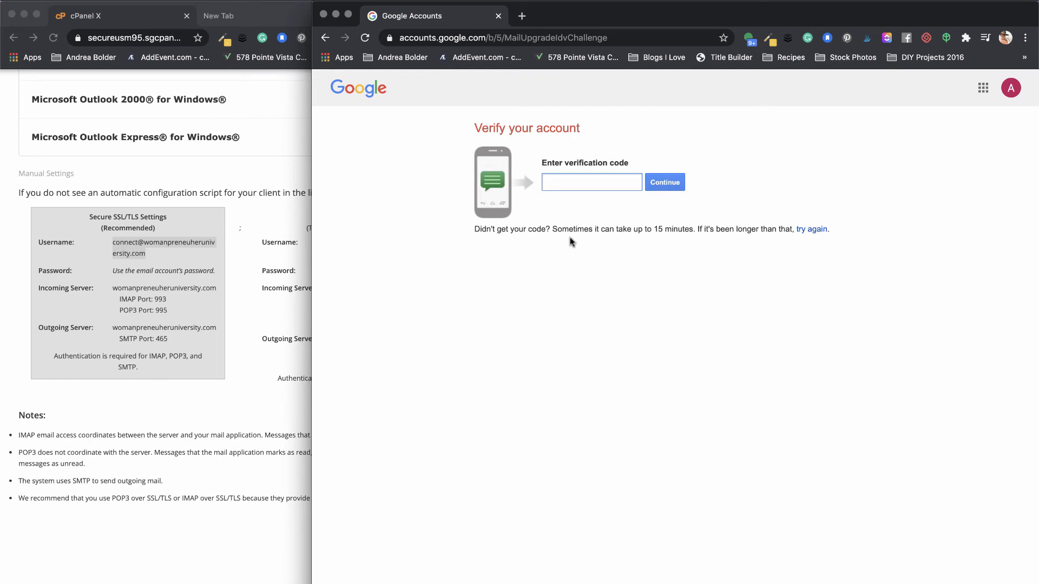
pyautogui.click(661, 183)
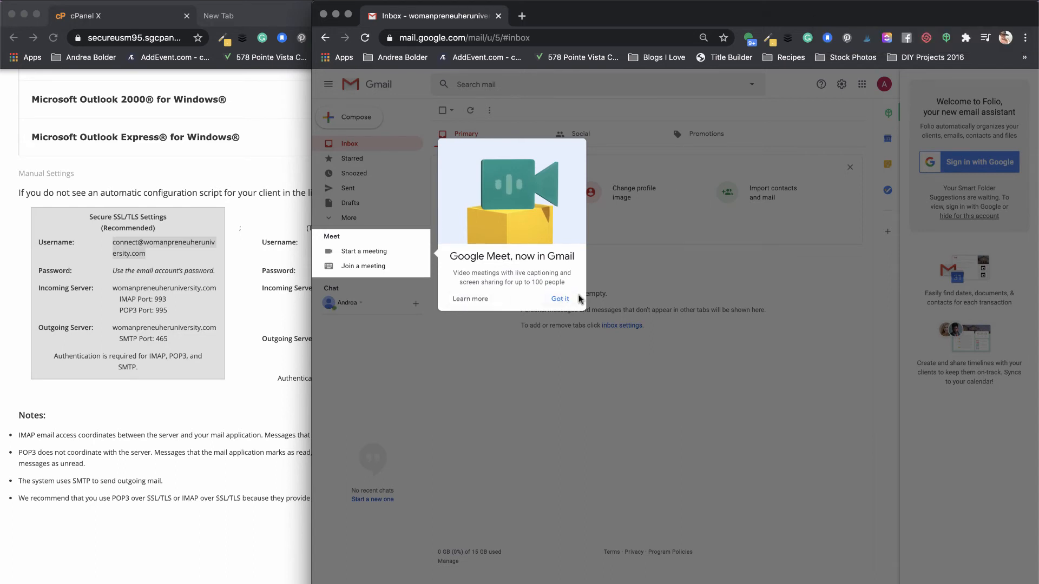
# Dismiss the Meet announcement, read the Gmail Upgrade Confirmation email in Mail, then minimize Mail
pyautogui.click(563, 299)
pyautogui.click(958, 582)
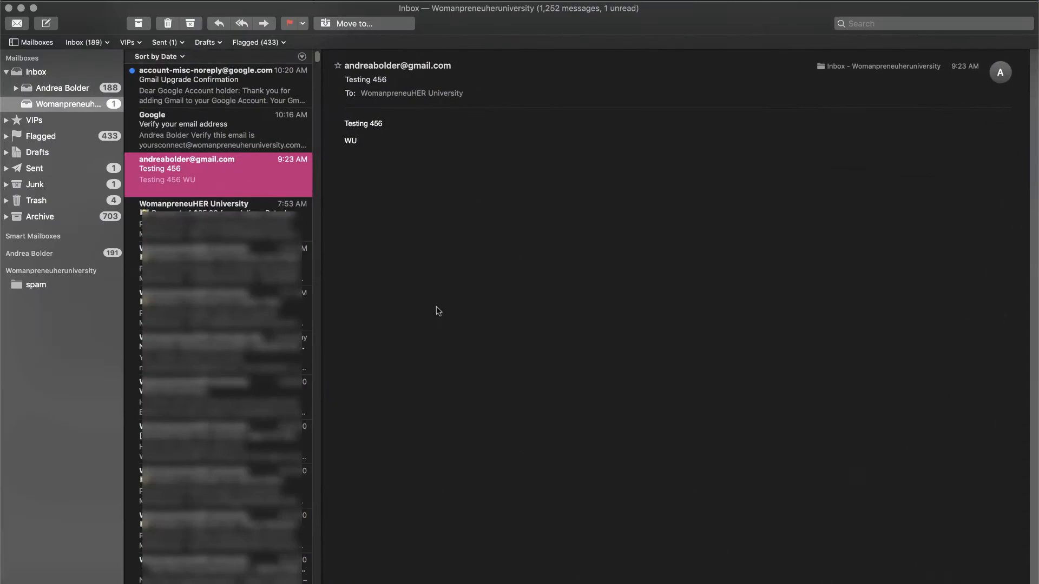
pyautogui.click(225, 96)
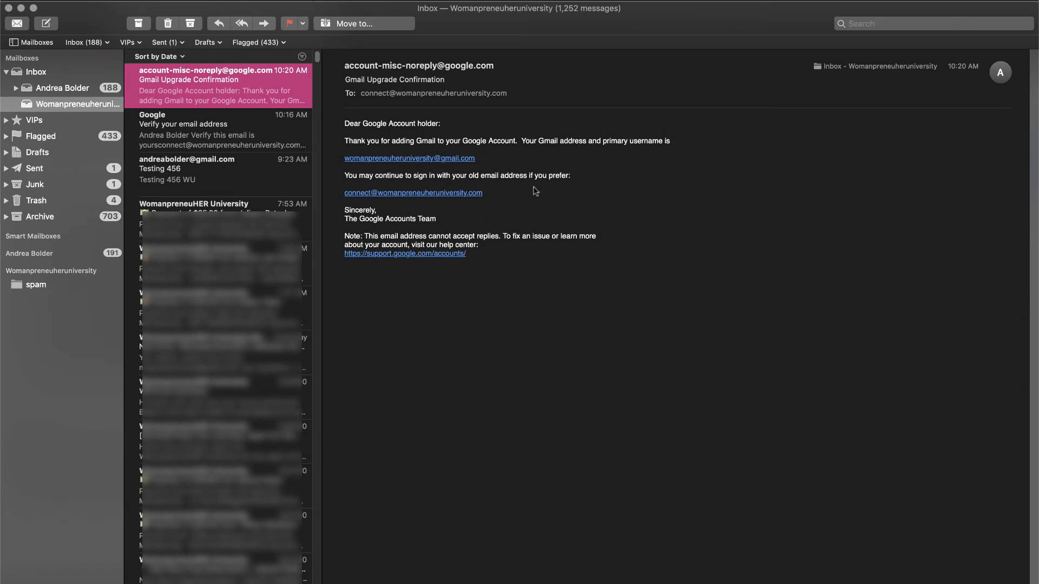
pyautogui.click(21, 8)
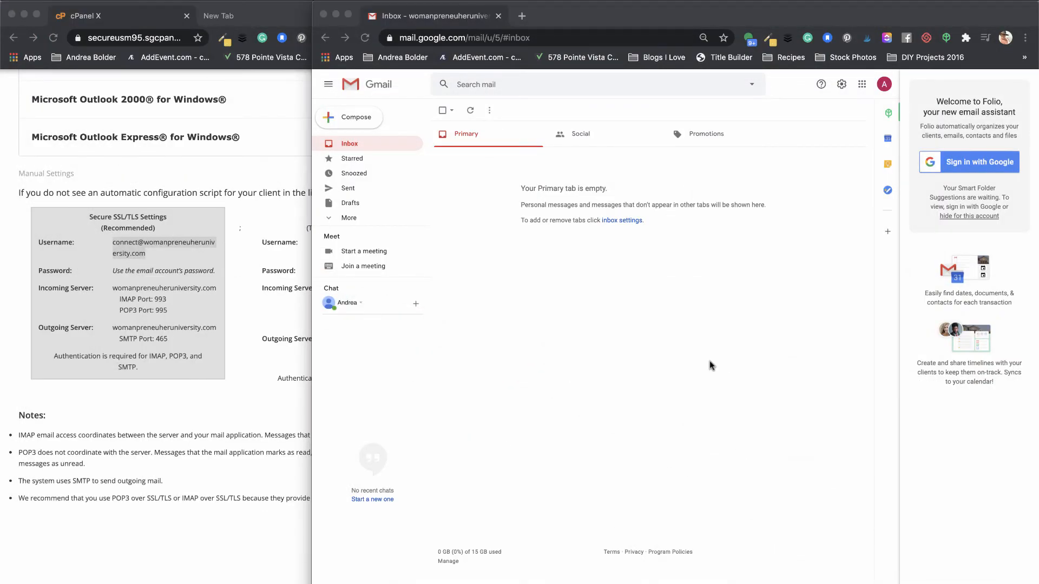
# Open Gmail's full settings on the Accounts and Import page
pyautogui.click(711, 365)
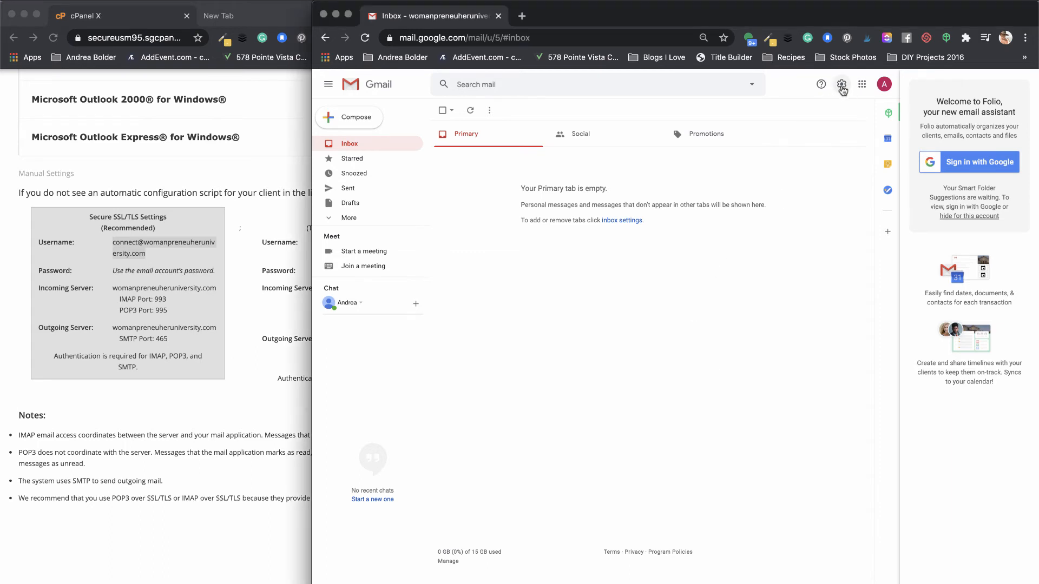
pyautogui.click(841, 84)
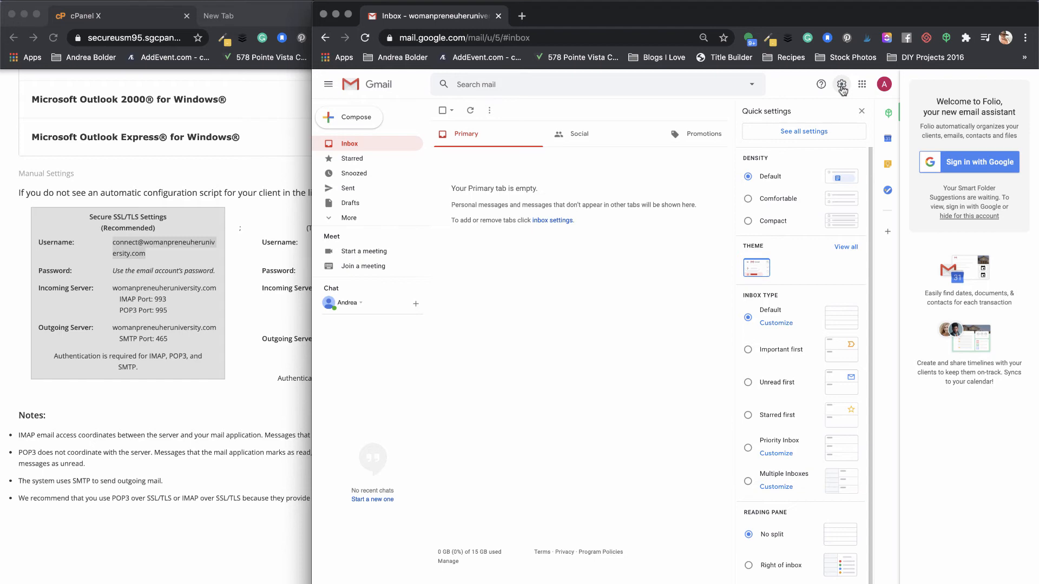
pyautogui.click(824, 131)
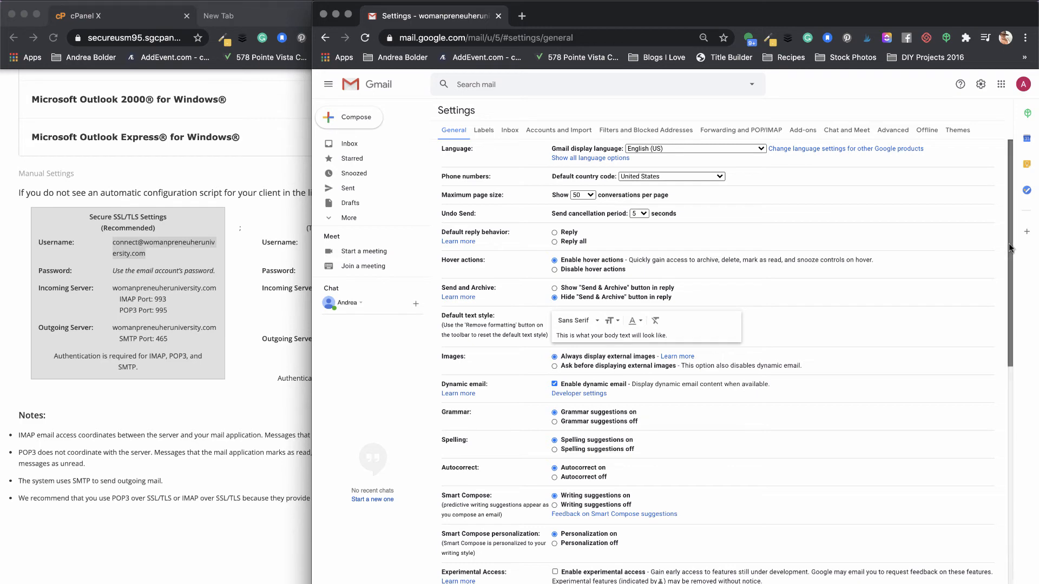
pyautogui.click(541, 130)
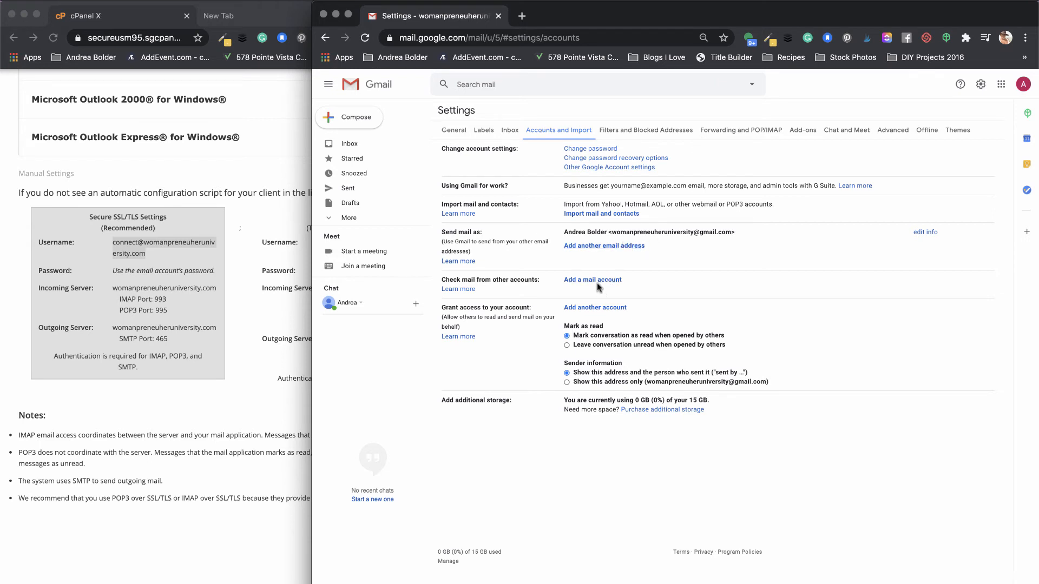
# Start adding a mail account, pasting the domain email address copied from cPanel
pyautogui.click(579, 286)
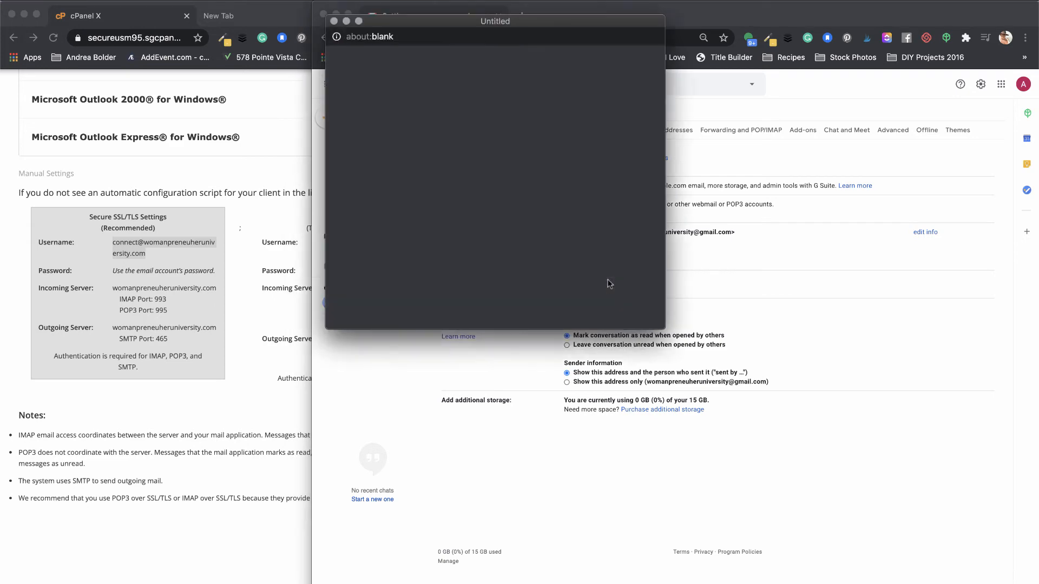
pyautogui.moveTo(569, 28); pyautogui.dragTo(870, 273)
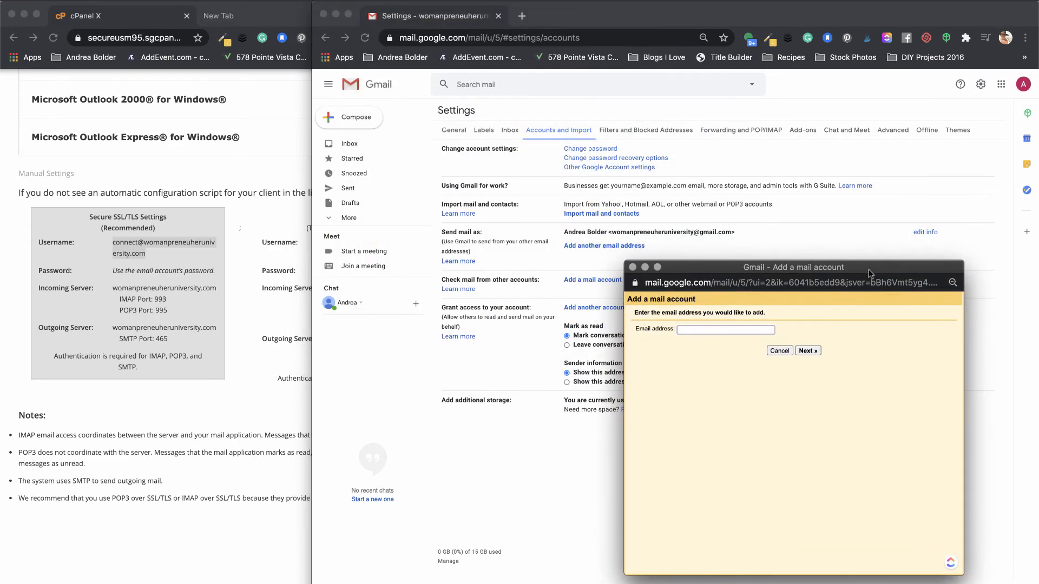
pyautogui.click(136, 248)
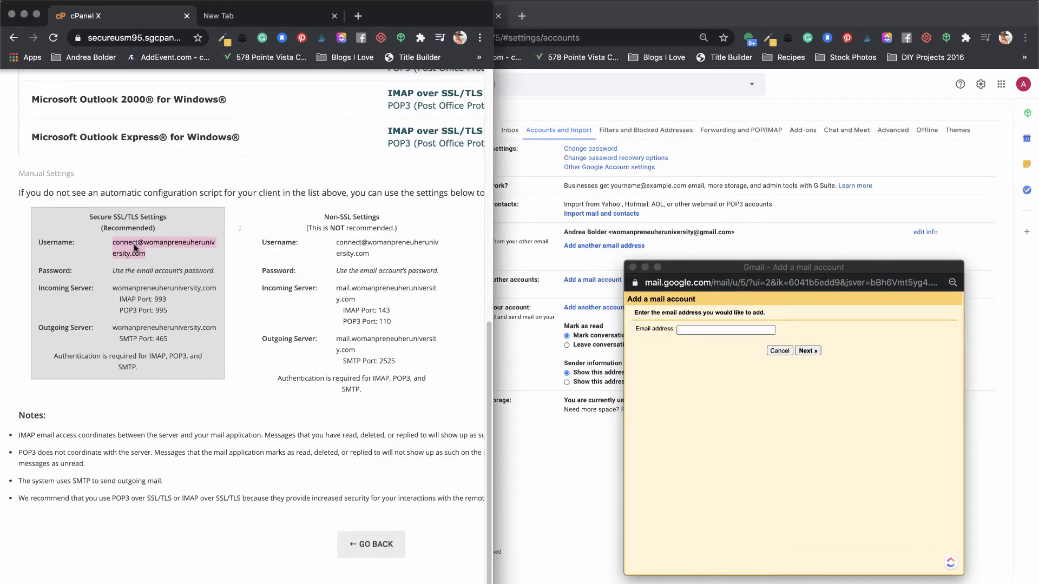
pyautogui.press('super+c')
pyautogui.click(688, 330)
pyautogui.press('super+v')
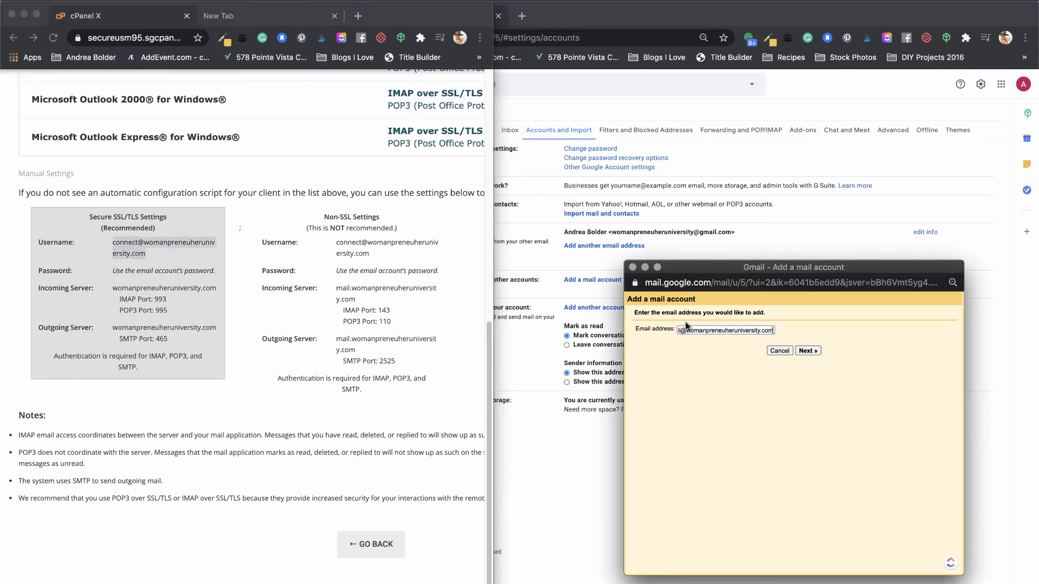
pyautogui.click(812, 351)
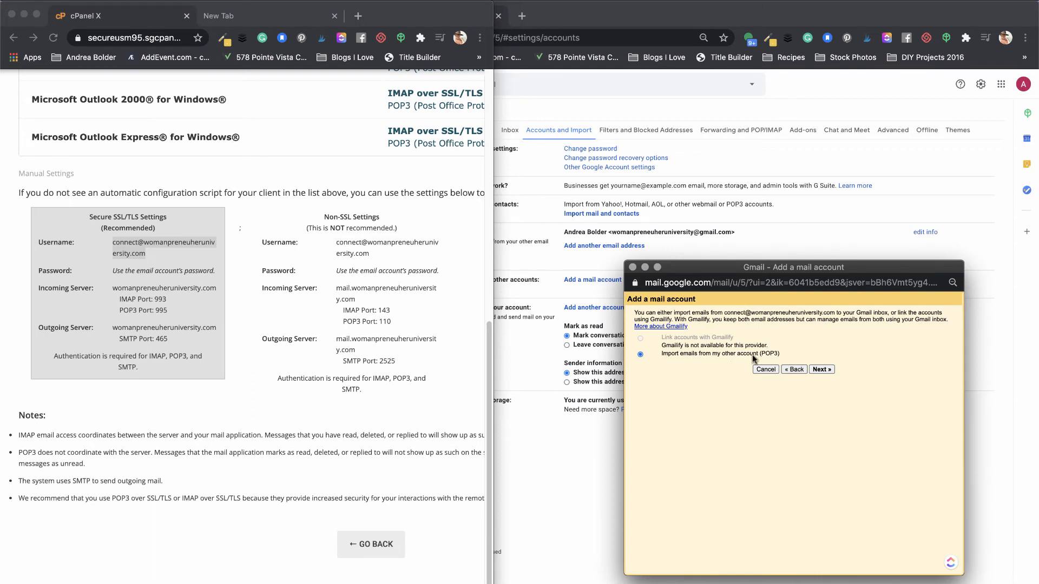
# Choose POP3 import and enter the full email address as username plus the account password
pyautogui.click(821, 370)
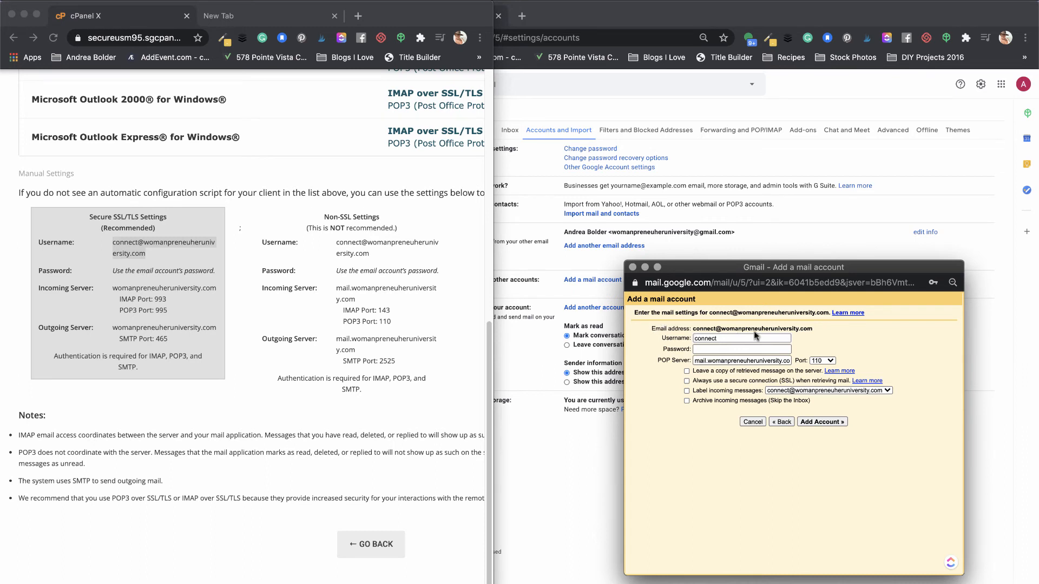
pyautogui.doubleClick(714, 337)
pyautogui.press('super+v')
pyautogui.click(708, 346)
pyautogui.press('super+v')
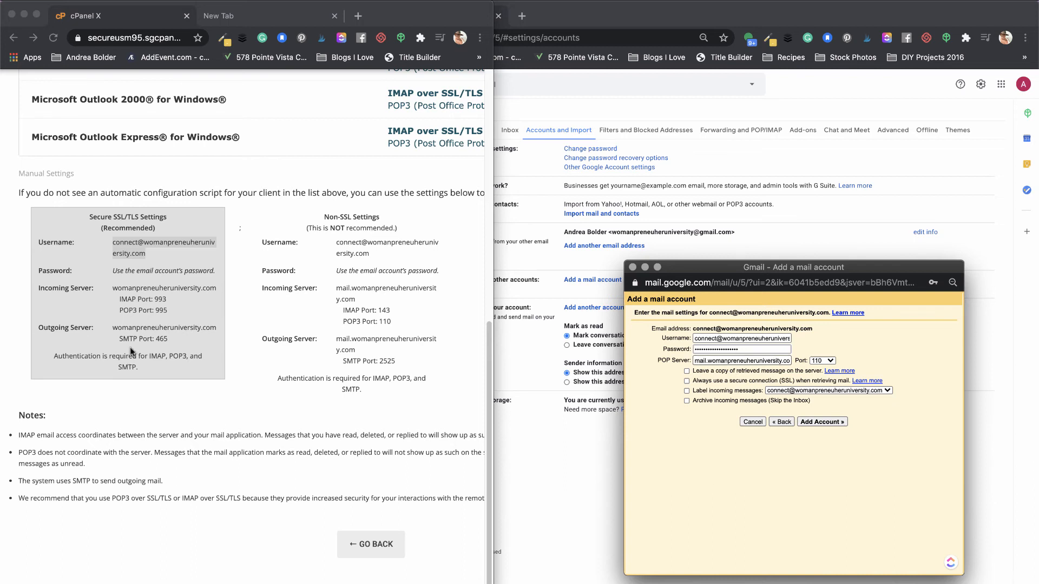
# Set the POP server to womanpreneuheruniversity.com, copied from cPanel, on port 995
pyautogui.click(158, 314)
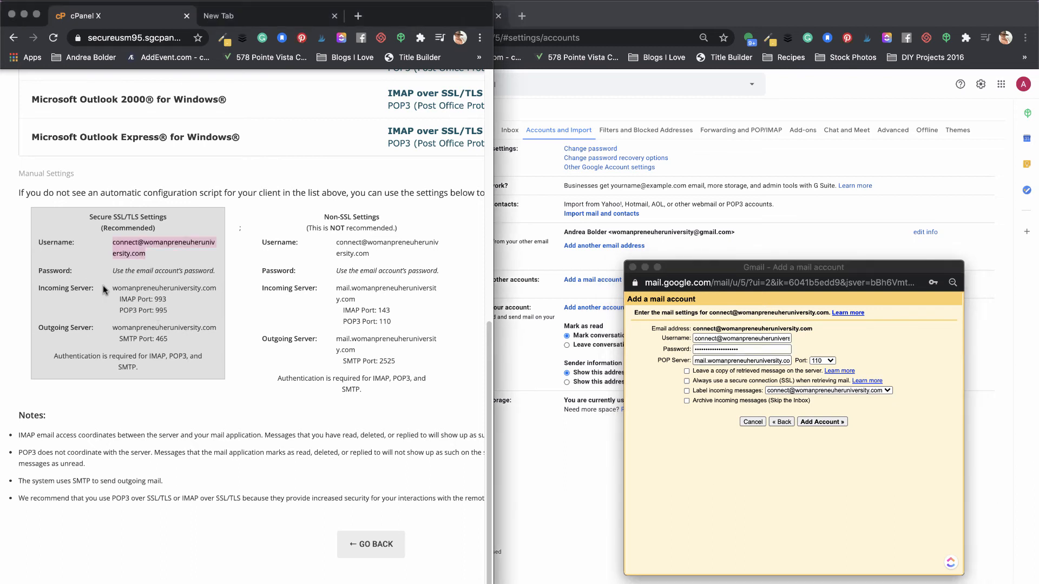
pyautogui.moveTo(112, 288); pyautogui.dragTo(218, 292)
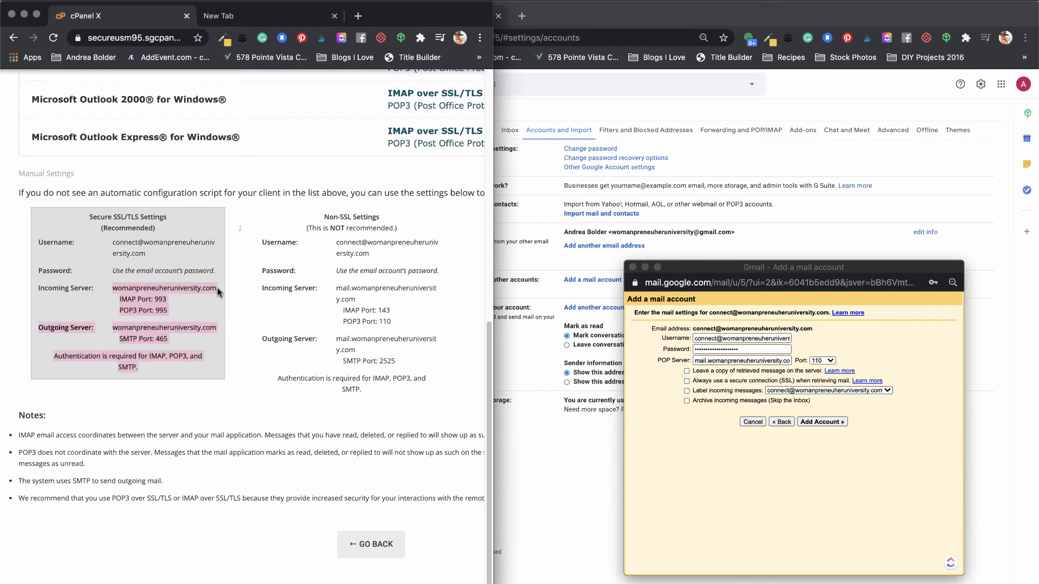
pyautogui.click(216, 288)
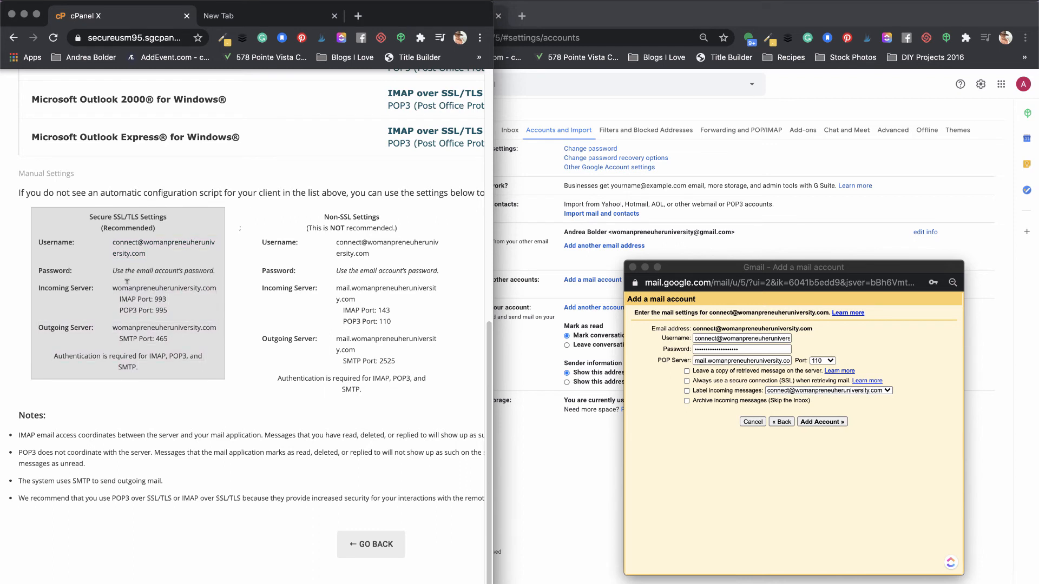
pyautogui.moveTo(113, 287); pyautogui.dragTo(219, 290)
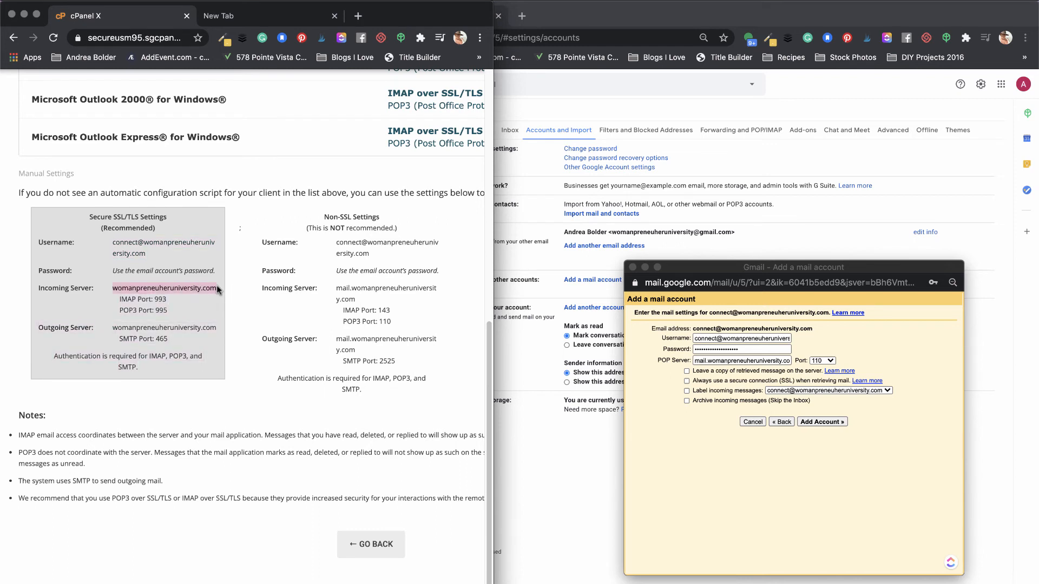
pyautogui.click(714, 360)
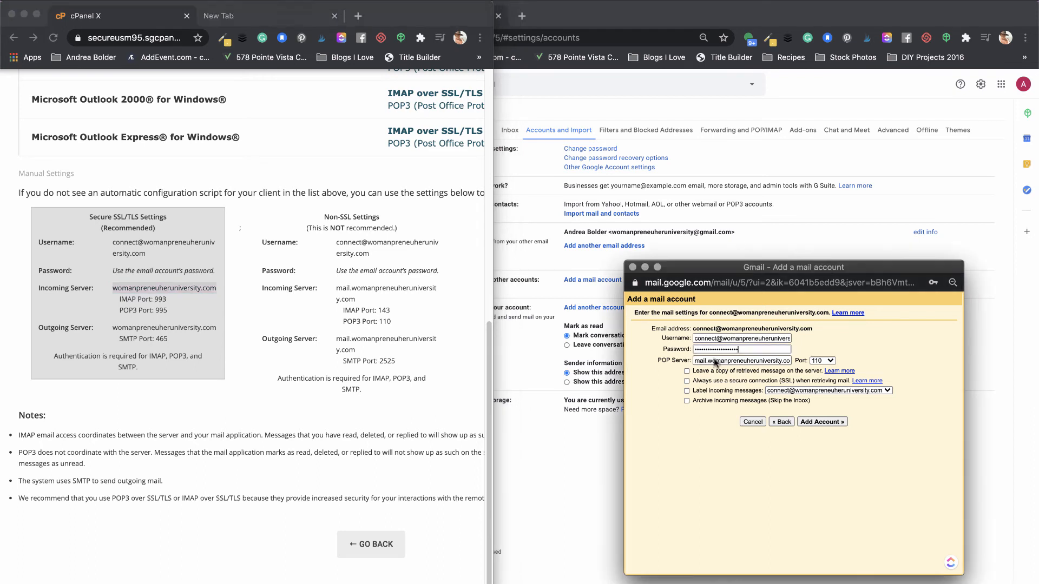
pyautogui.doubleClick(714, 360)
pyautogui.press('super+v')
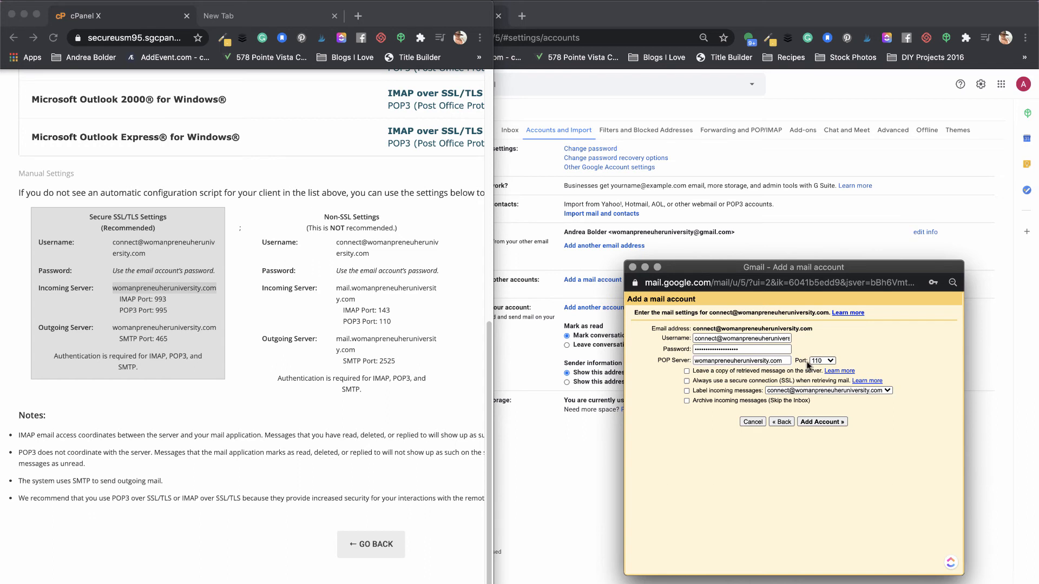
pyautogui.click(829, 359)
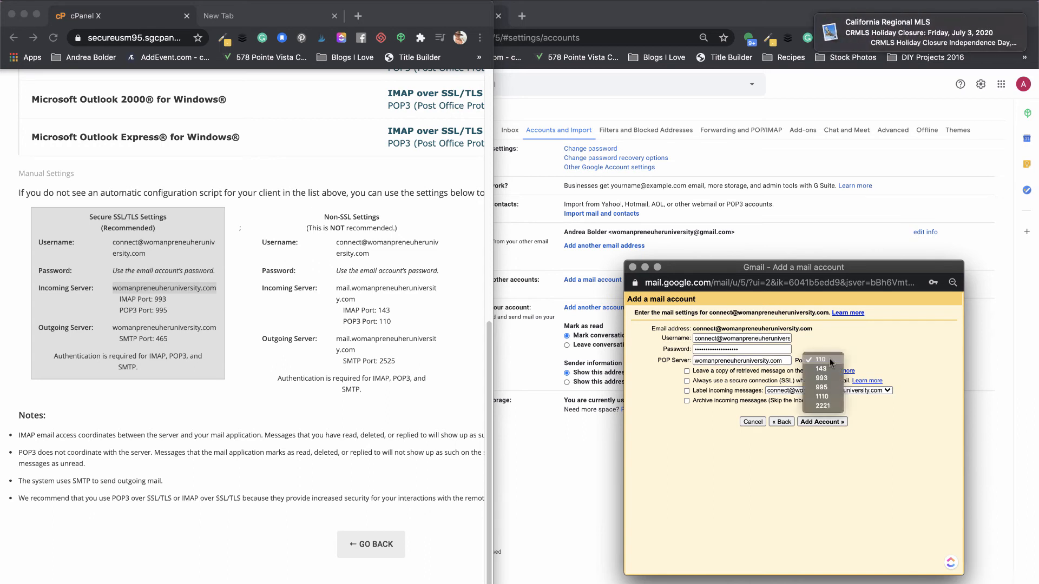
pyautogui.click(829, 386)
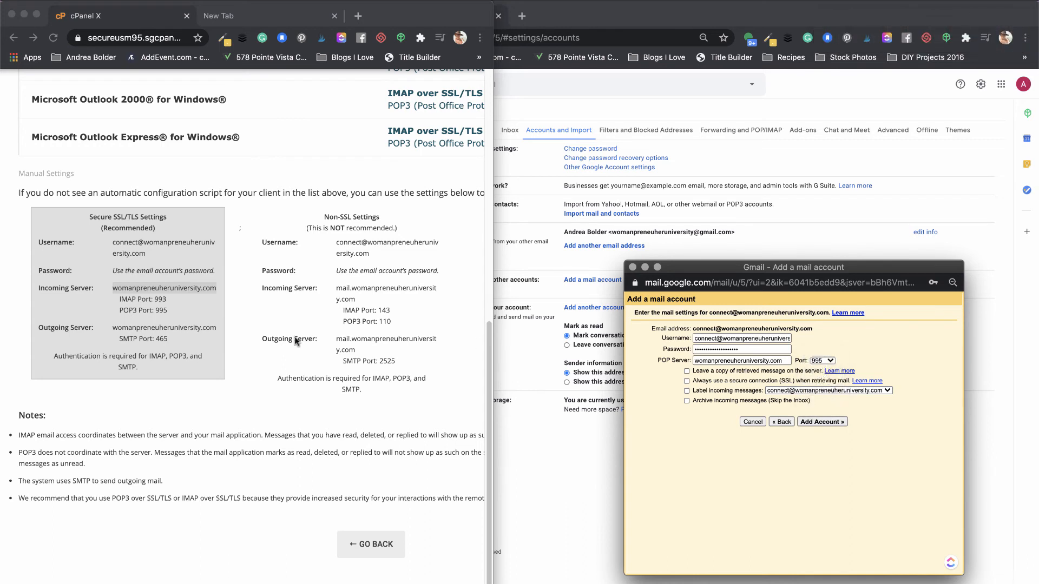
pyautogui.tripleClick(135, 310)
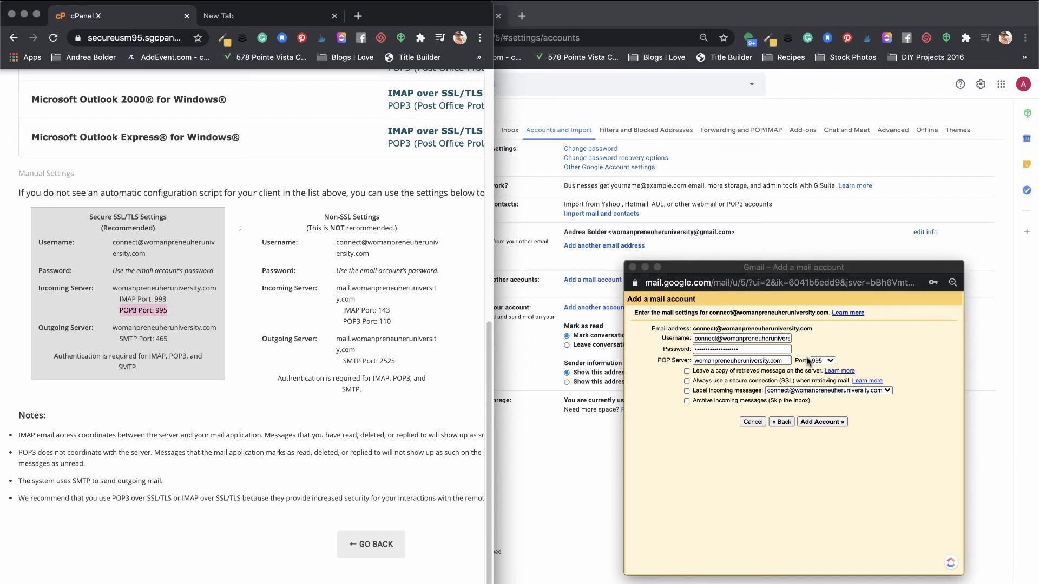
# Keep copies of retrieved mail on the server and add the POP3 account
pyautogui.click(687, 373)
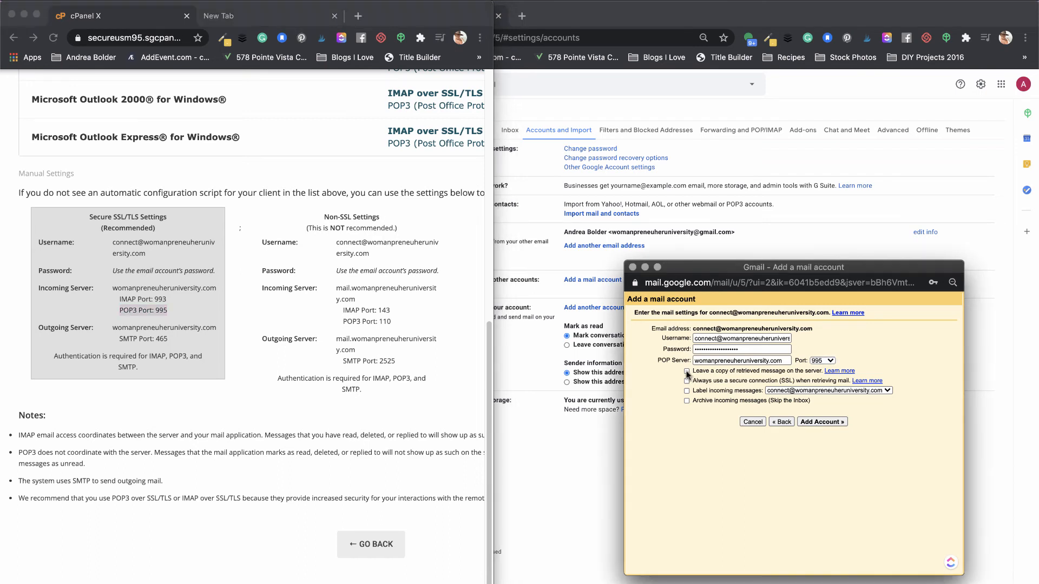
pyautogui.click(687, 372)
pyautogui.click(822, 422)
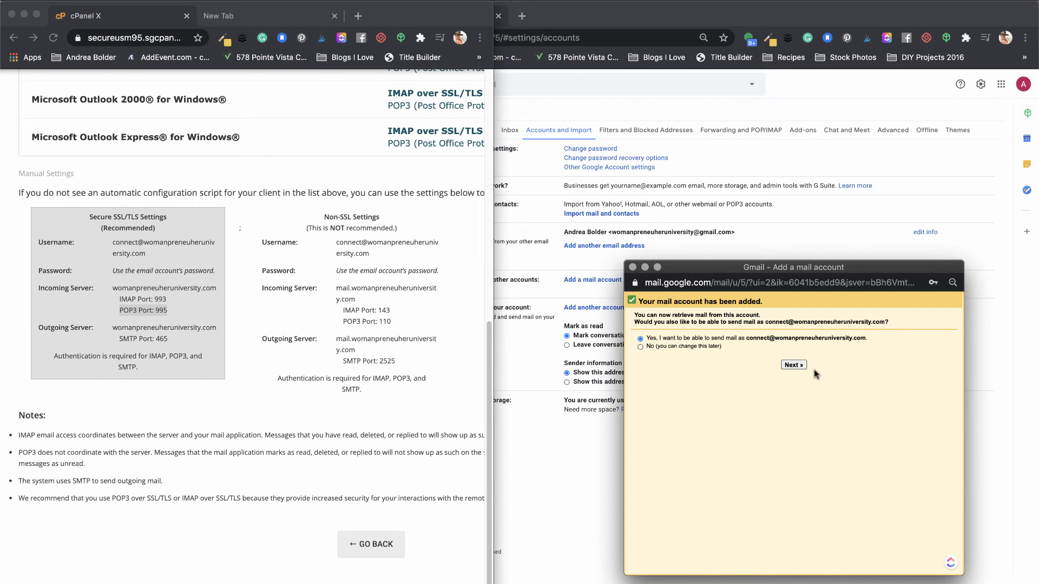
# Choose to send as this address with the sender name 'WomanpreneuHER University'
pyautogui.click(791, 365)
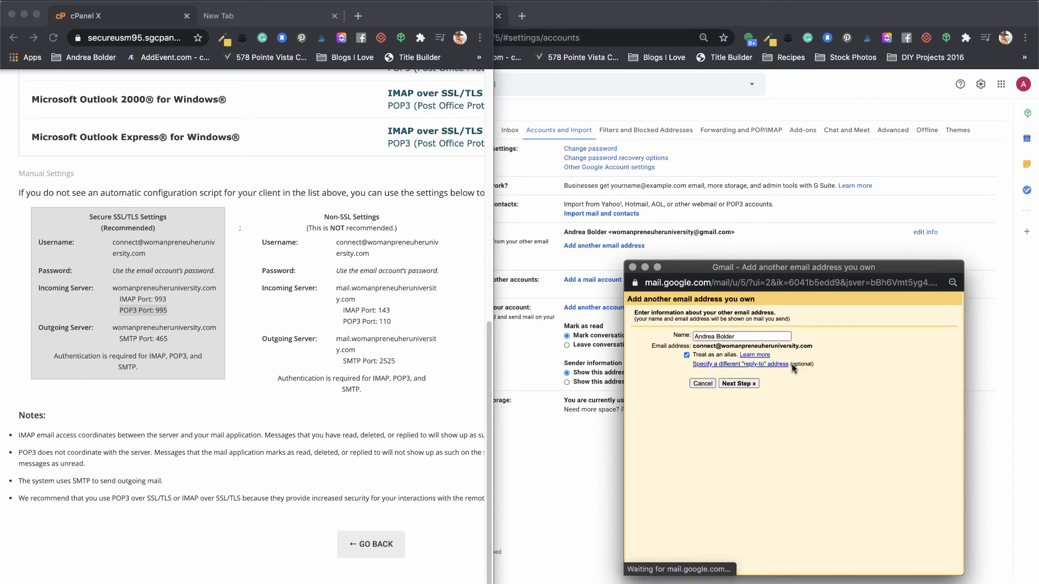
pyautogui.write('Womanpre')
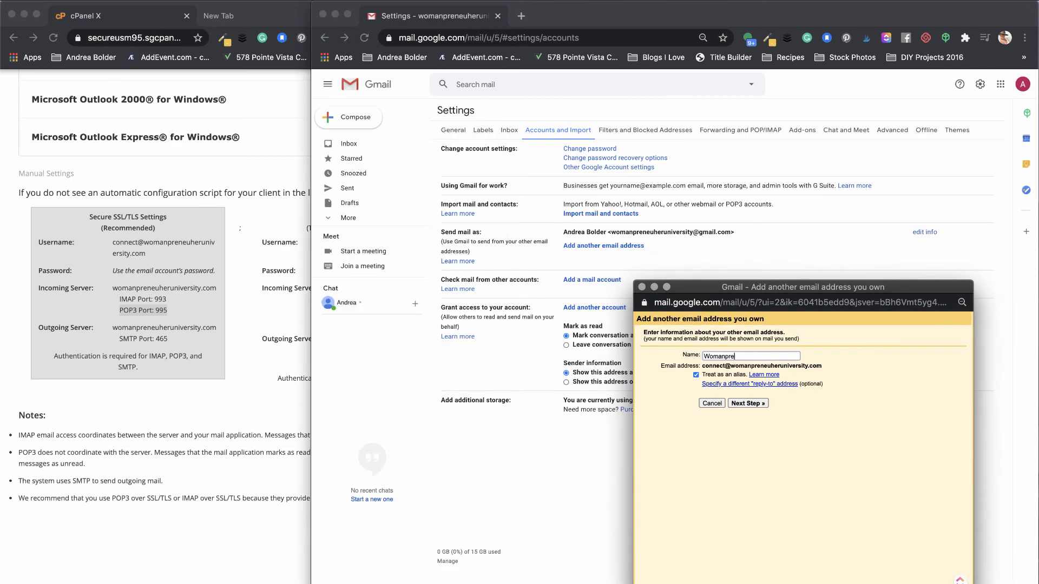
pyautogui.write('neuHER University')
pyautogui.click(748, 404)
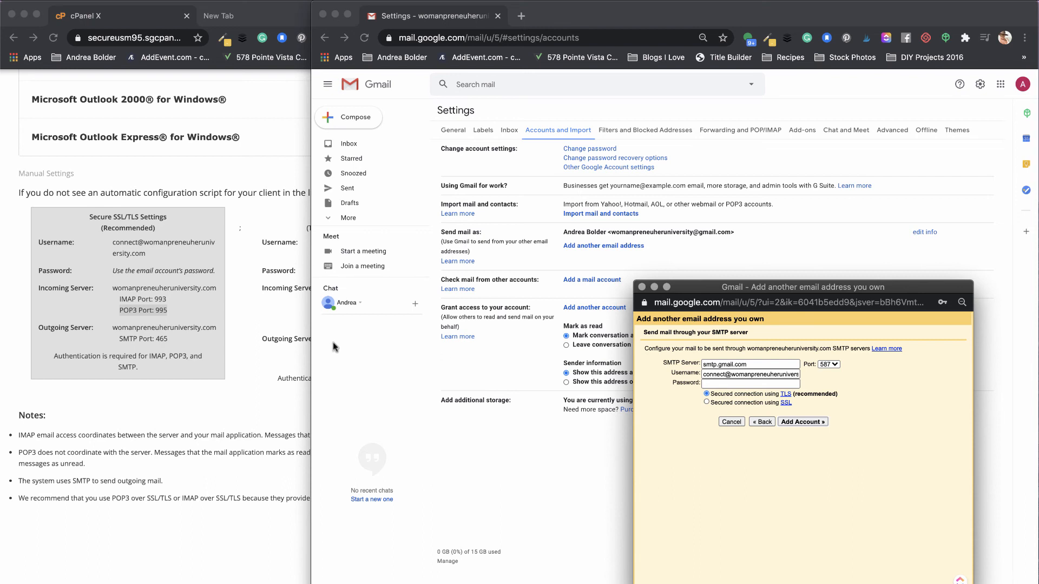
# Enter SMTP server womanpreneuheruniversity.com from cPanel, port 465, the mailbox password, and add the account
pyautogui.click(57, 332)
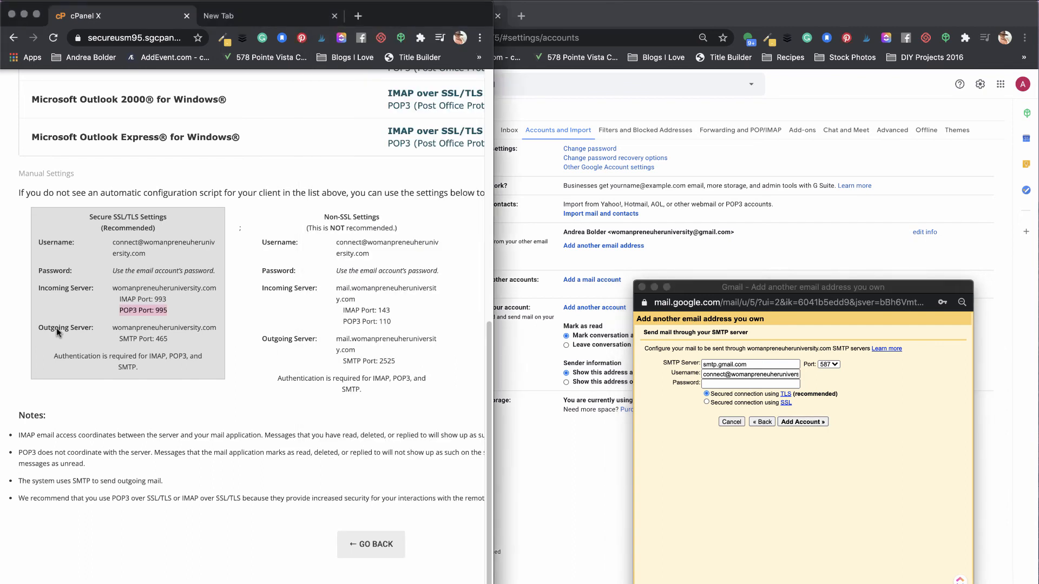
pyautogui.doubleClick(145, 329)
pyautogui.press('super+c')
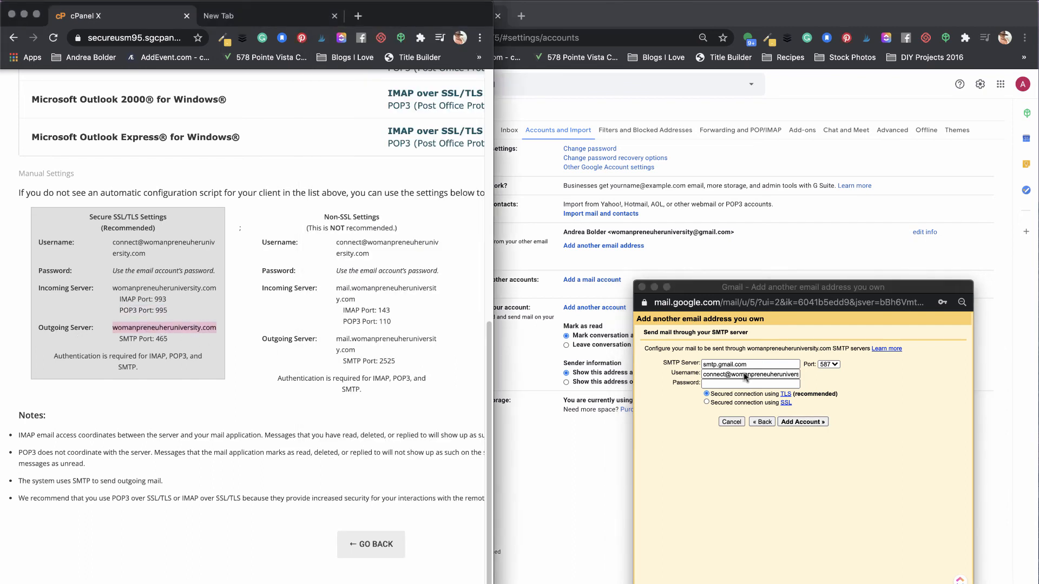
pyautogui.click(745, 364)
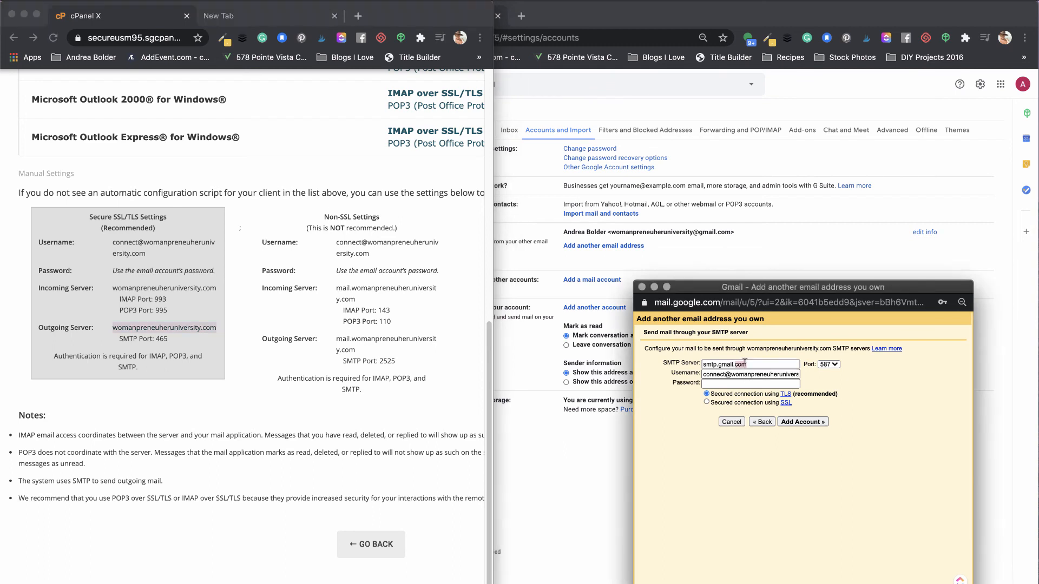
pyautogui.press('super+a')
pyautogui.press('super+v')
pyautogui.click(828, 365)
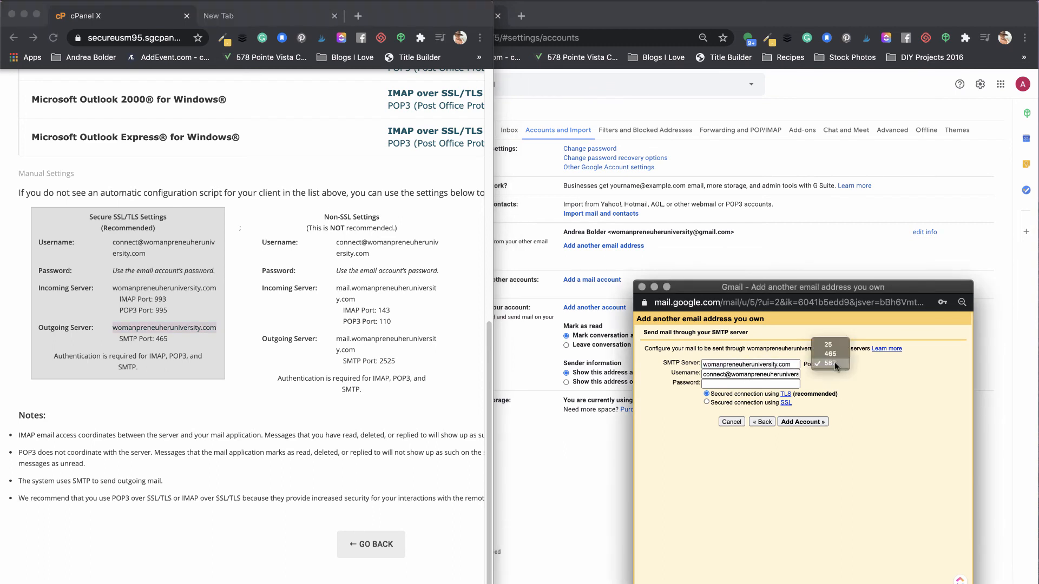
pyautogui.click(830, 355)
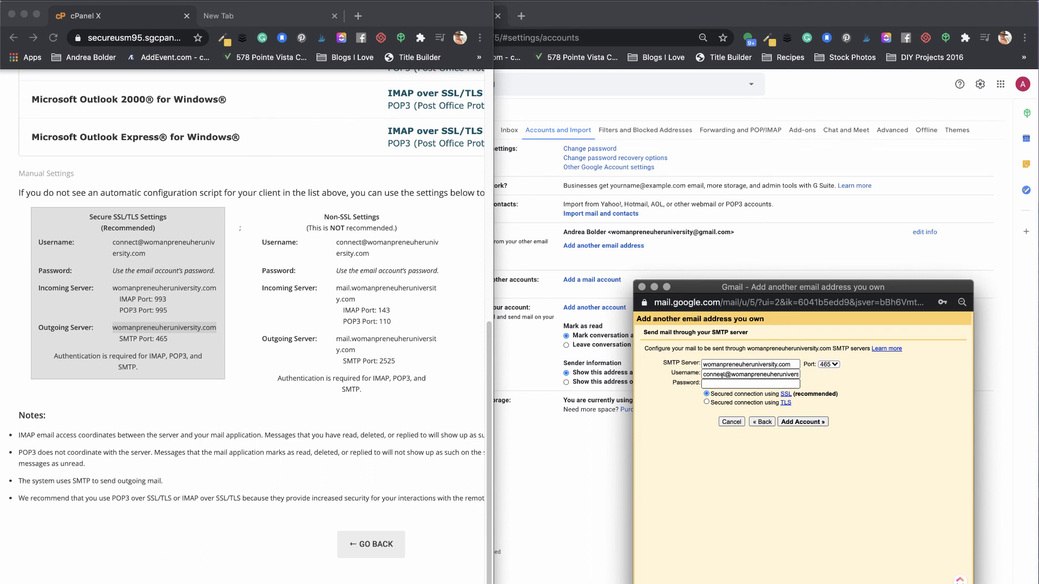
pyautogui.click(719, 383)
pyautogui.press('super+v')
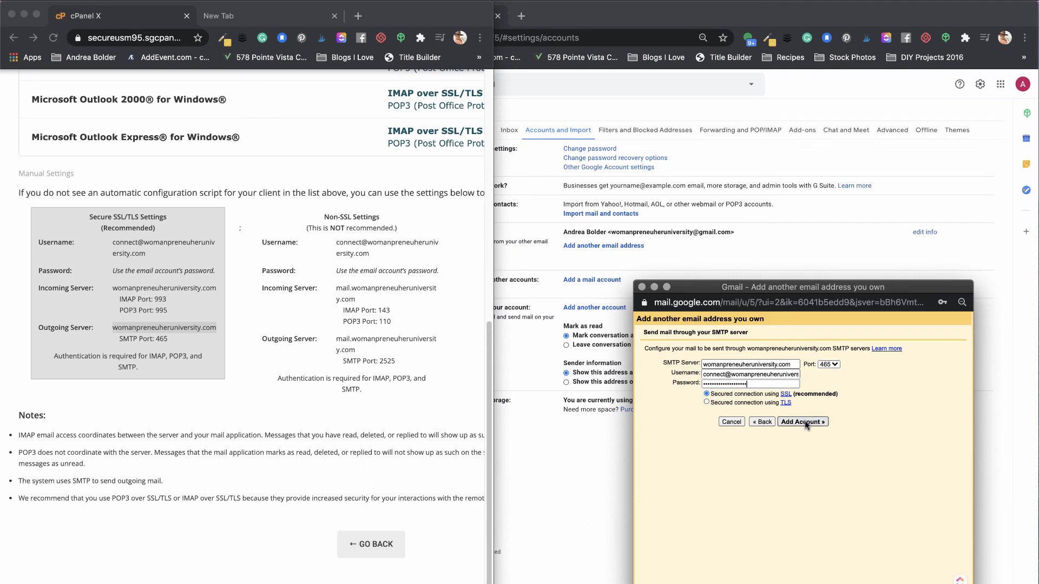
pyautogui.click(805, 423)
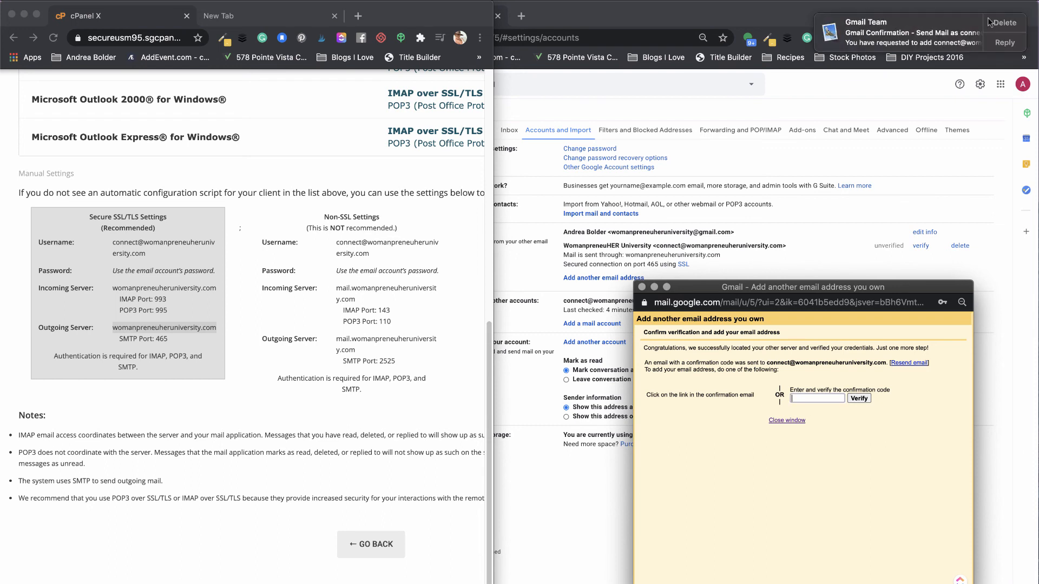
# Copy the code from Gmail's confirmation email and submit it to verify the sending address
pyautogui.click(947, 37)
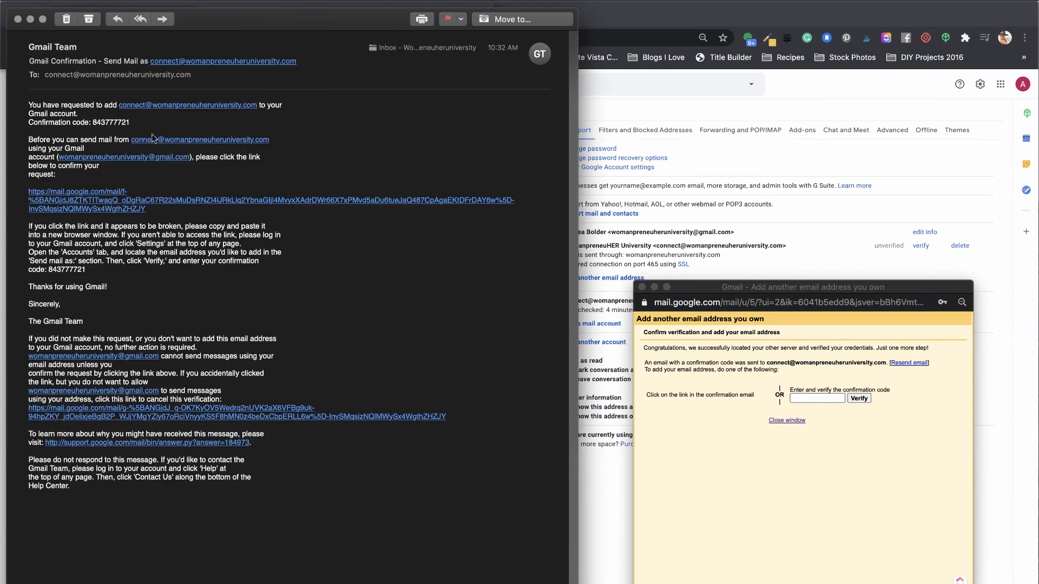
pyautogui.moveTo(132, 125); pyautogui.dragTo(93, 128)
pyautogui.press('super+c')
pyautogui.click(814, 400)
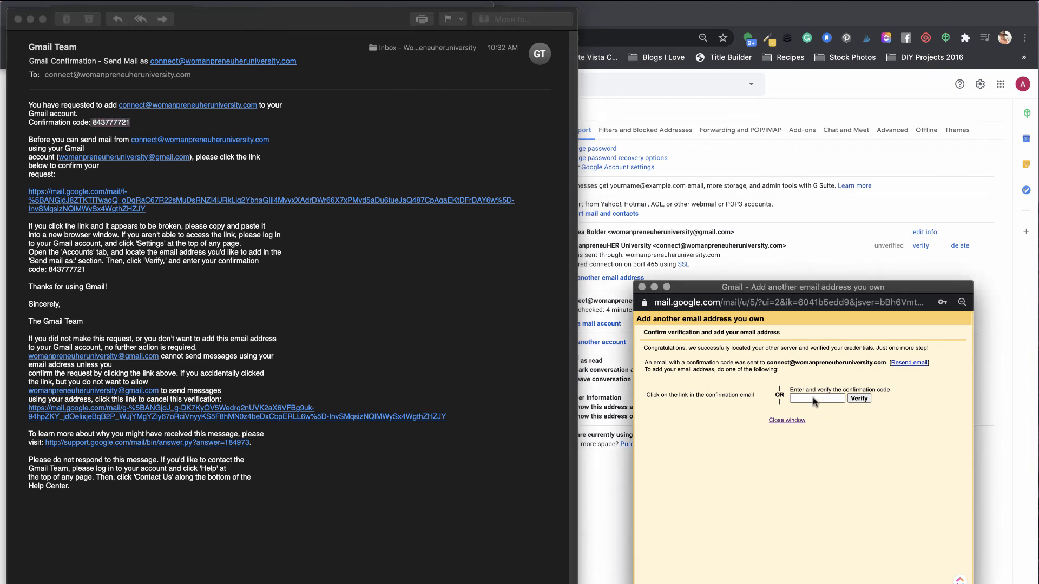
pyautogui.press('super+v')
pyautogui.click(856, 399)
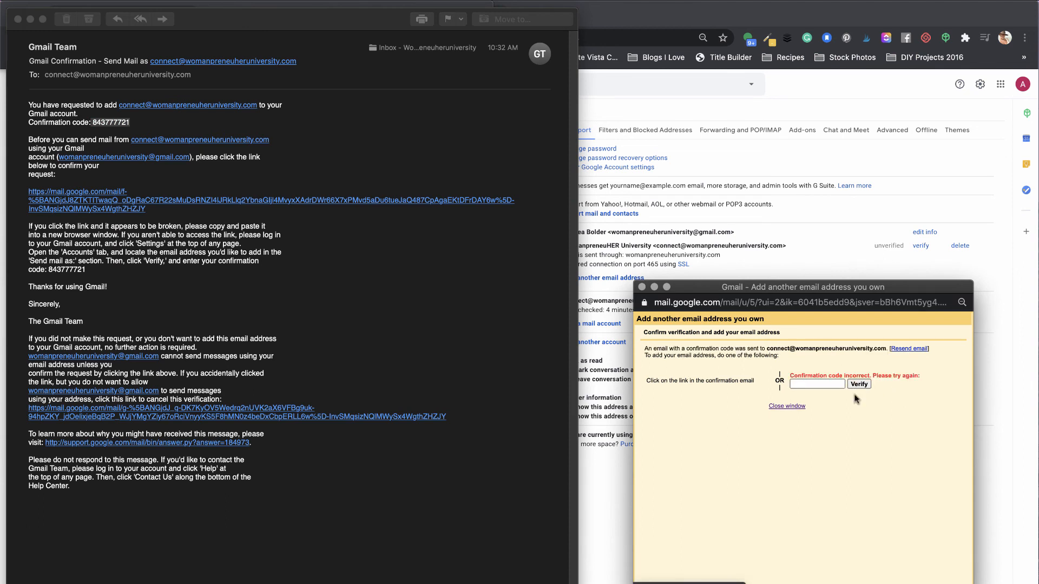
pyautogui.press('super+v')
pyautogui.click(860, 386)
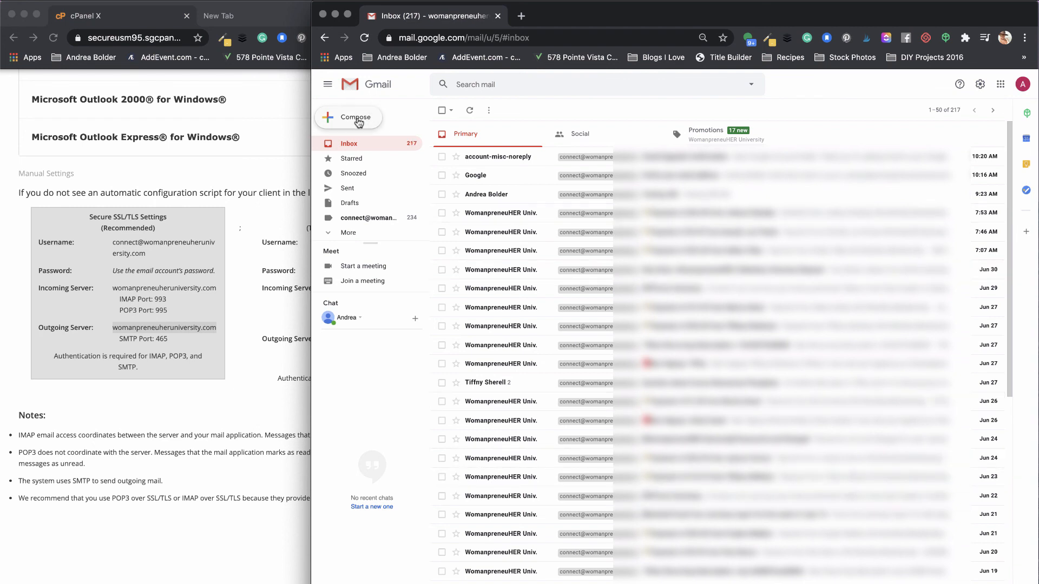
# Open a blank new message, then go to Gmail's Accounts and Import settings
pyautogui.click(355, 120)
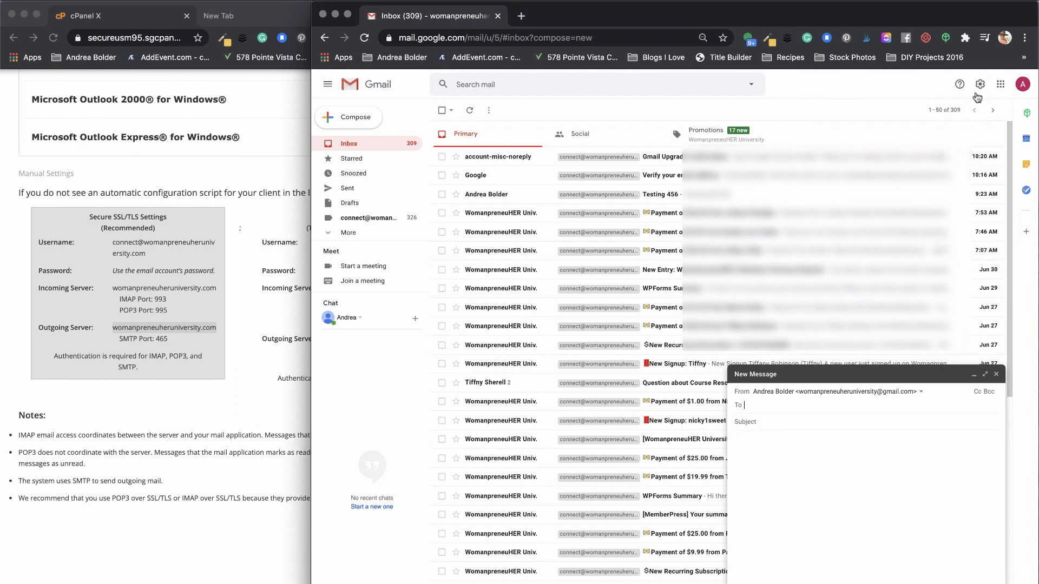
pyautogui.click(981, 88)
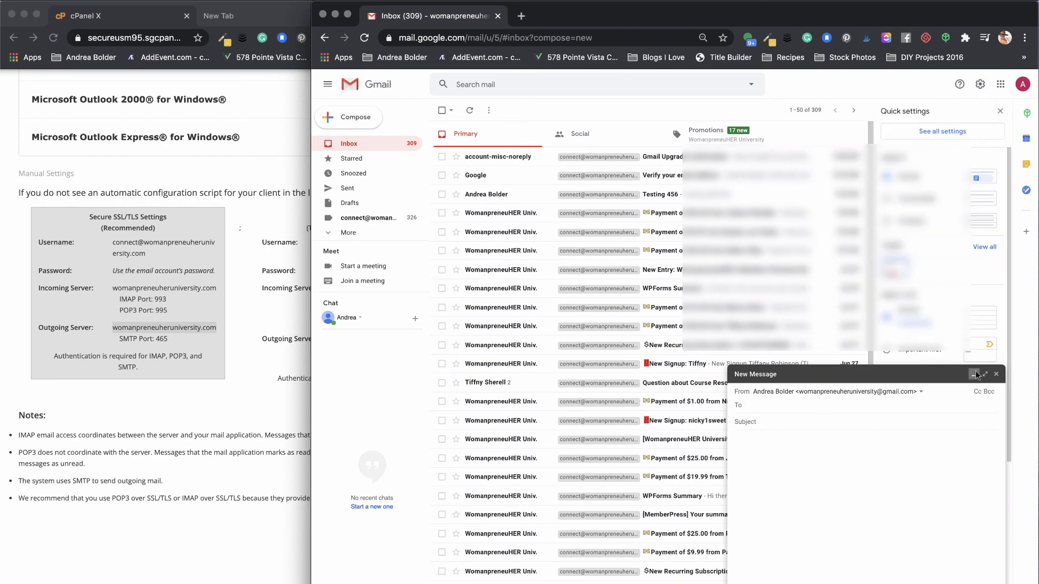
pyautogui.click(940, 130)
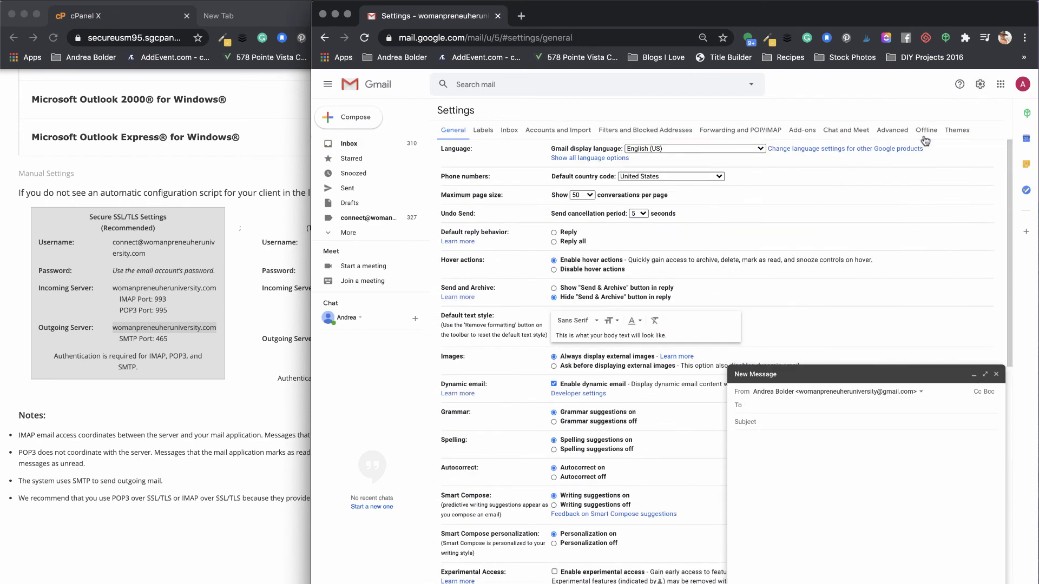
pyautogui.click(568, 128)
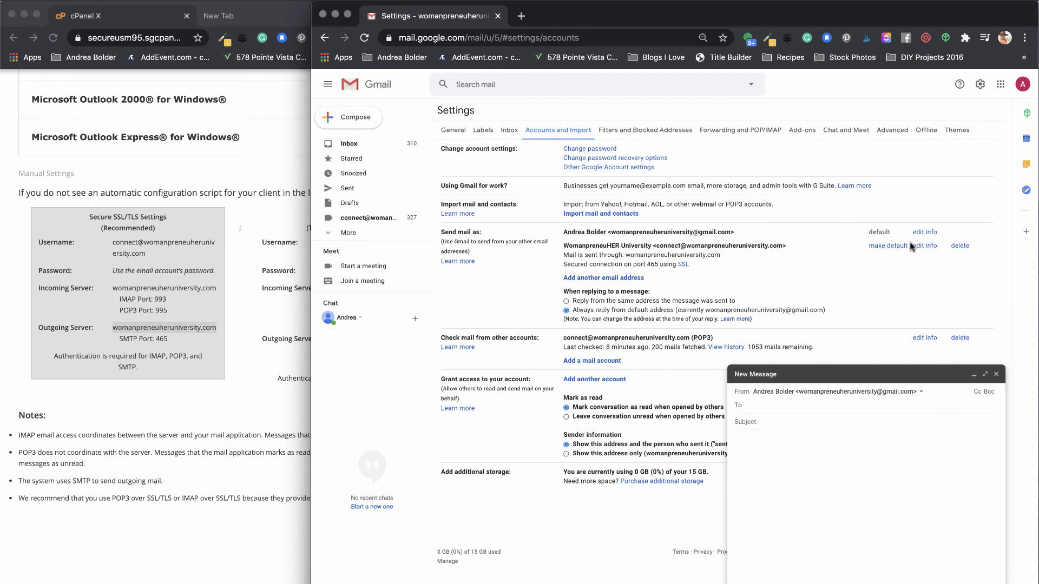
# Make the WomanpreneuHER University address default and draft a 'testing 789' email with body 'testing'
pyautogui.click(892, 248)
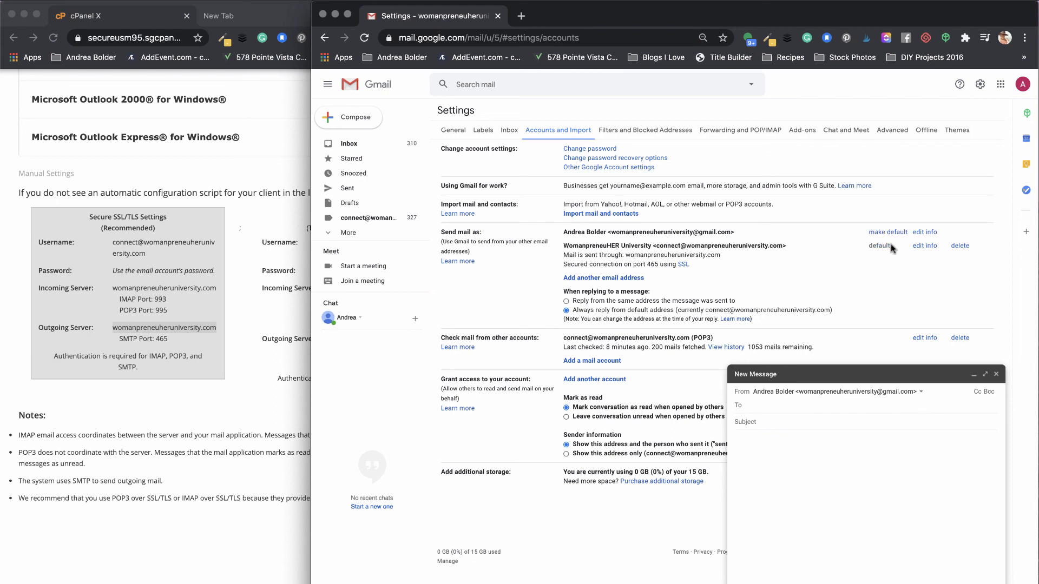
pyautogui.click(351, 119)
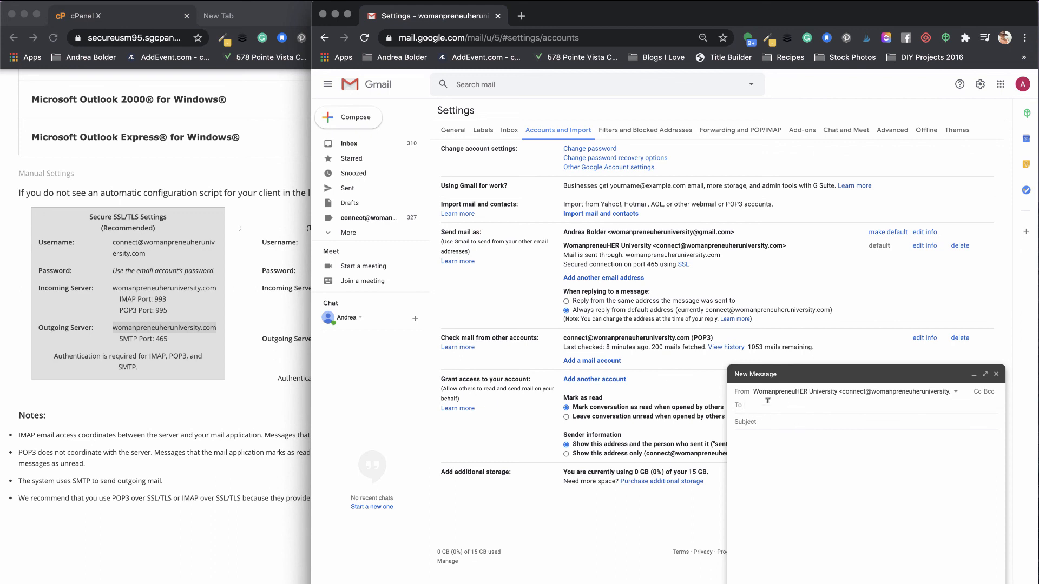
pyautogui.write('testing ')
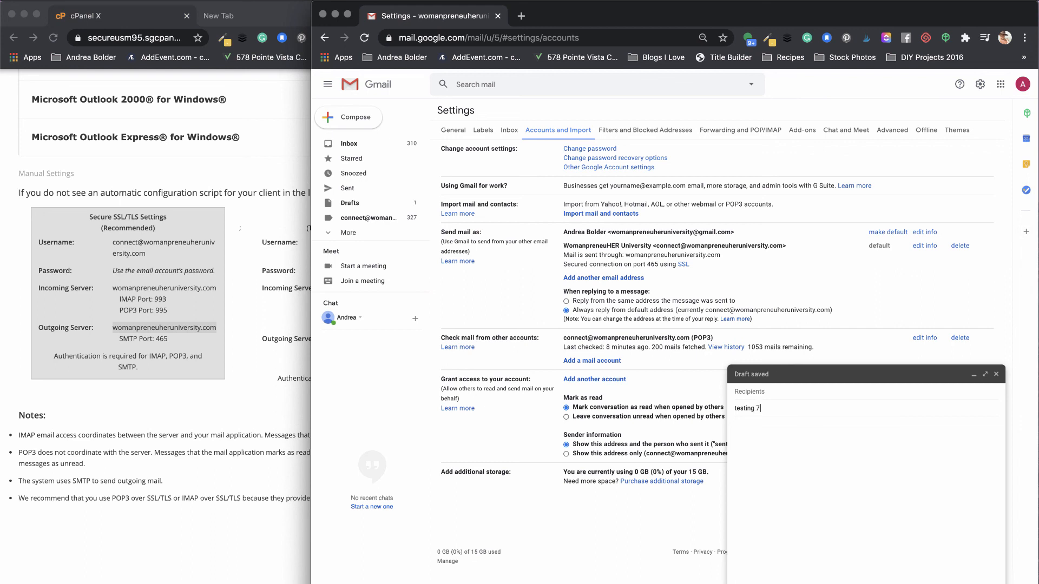
pyautogui.write('789')
pyautogui.click(796, 459)
pyautogui.write('testing')
# Address and send the test email, then open the arrived 'testing 789' message in the inbox
pyautogui.click(789, 389)
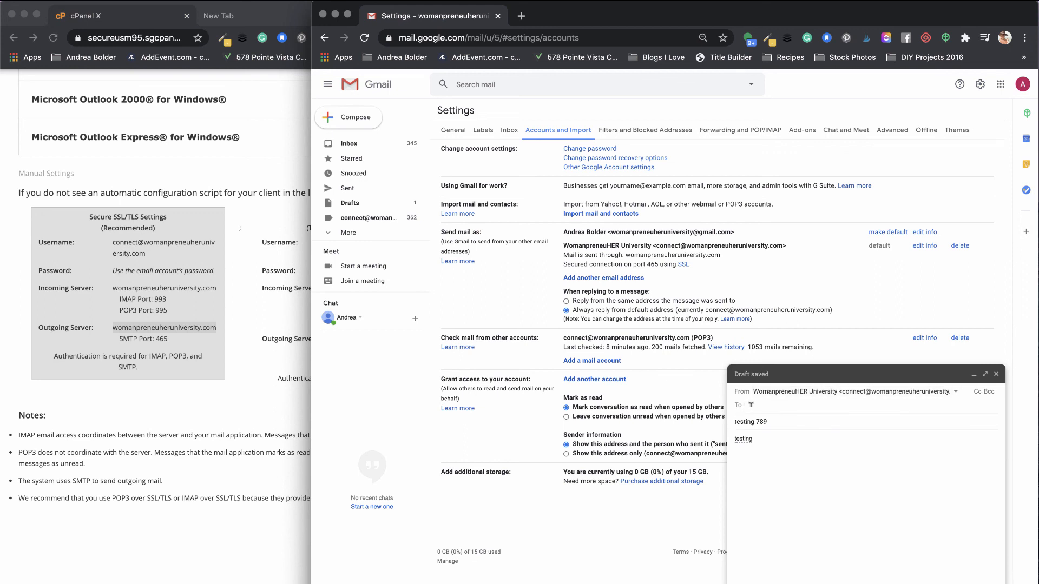
pyautogui.write('conne')
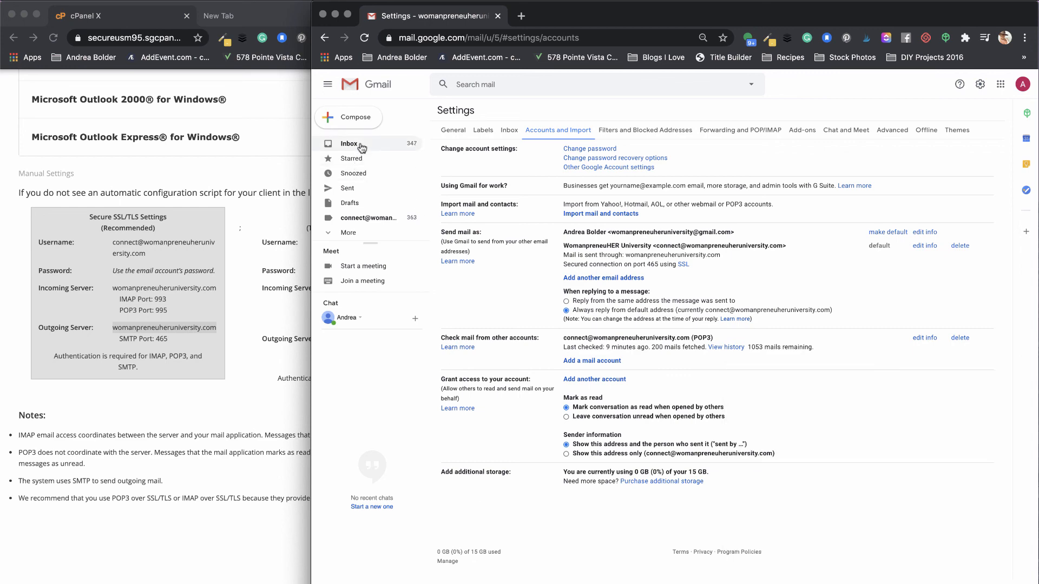
pyautogui.click(360, 145)
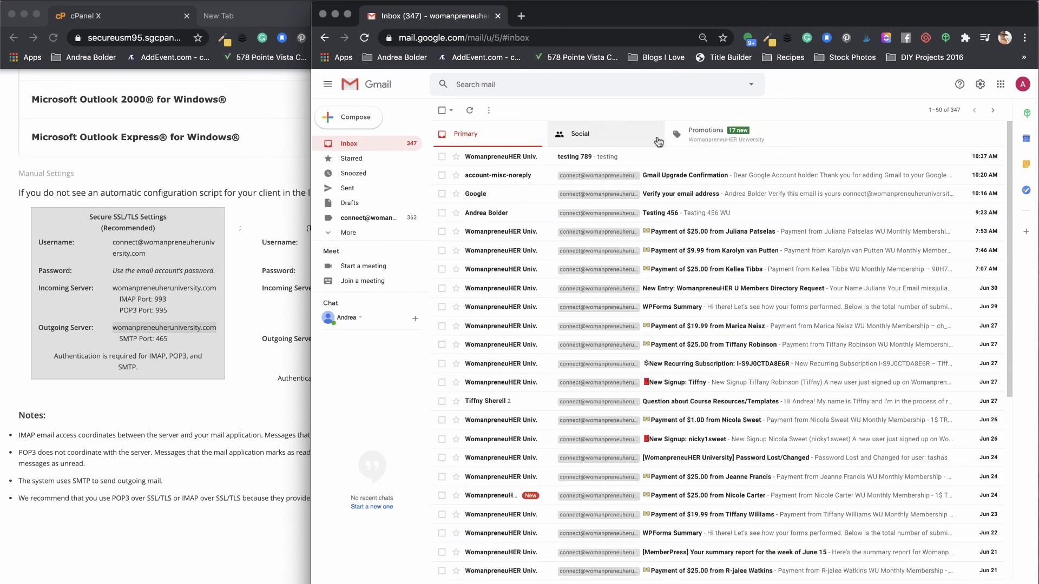
pyautogui.click(606, 160)
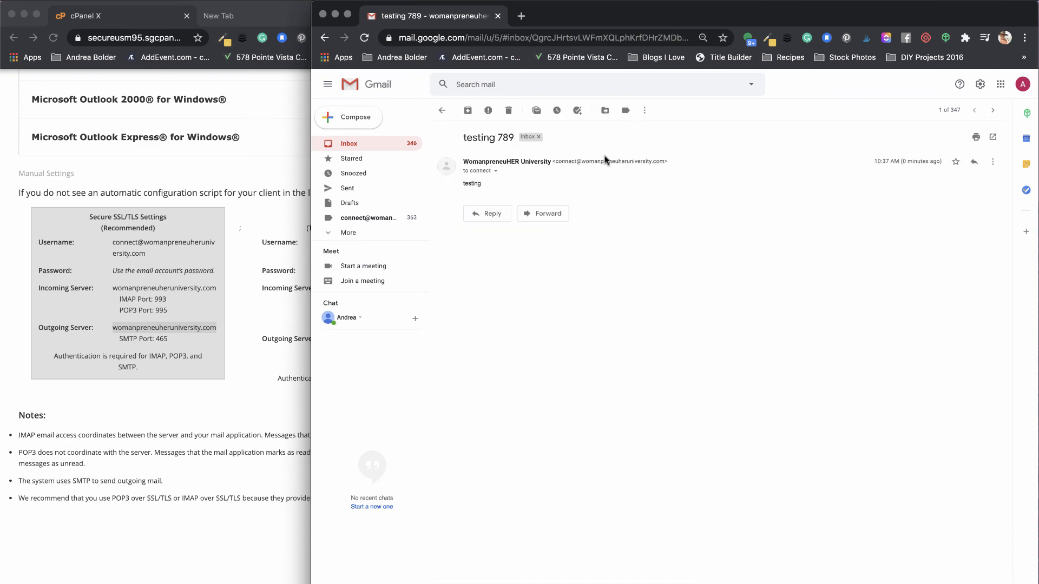